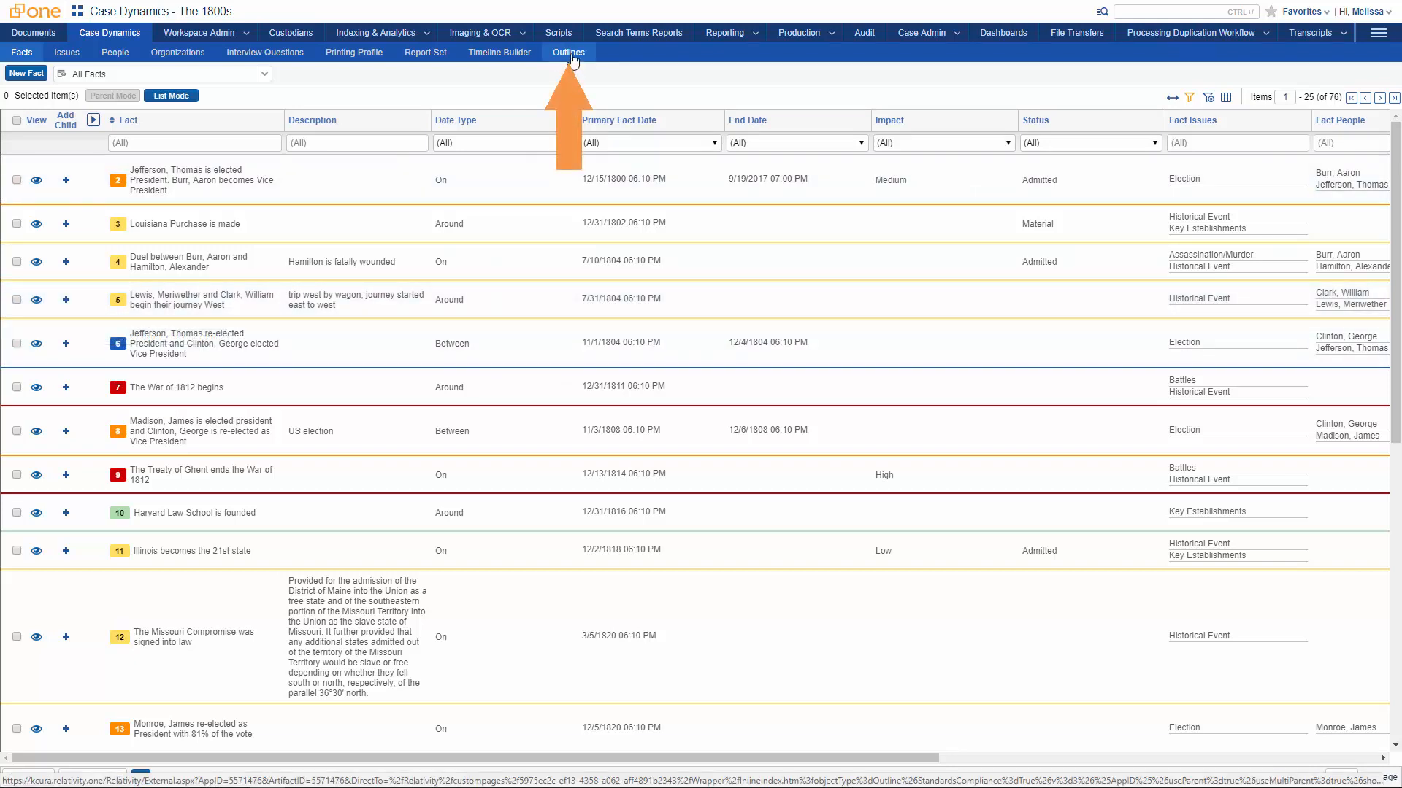
- Start a new outline in Case Dynamics and name it "The Rise of American Industry"
left_click(570, 53)
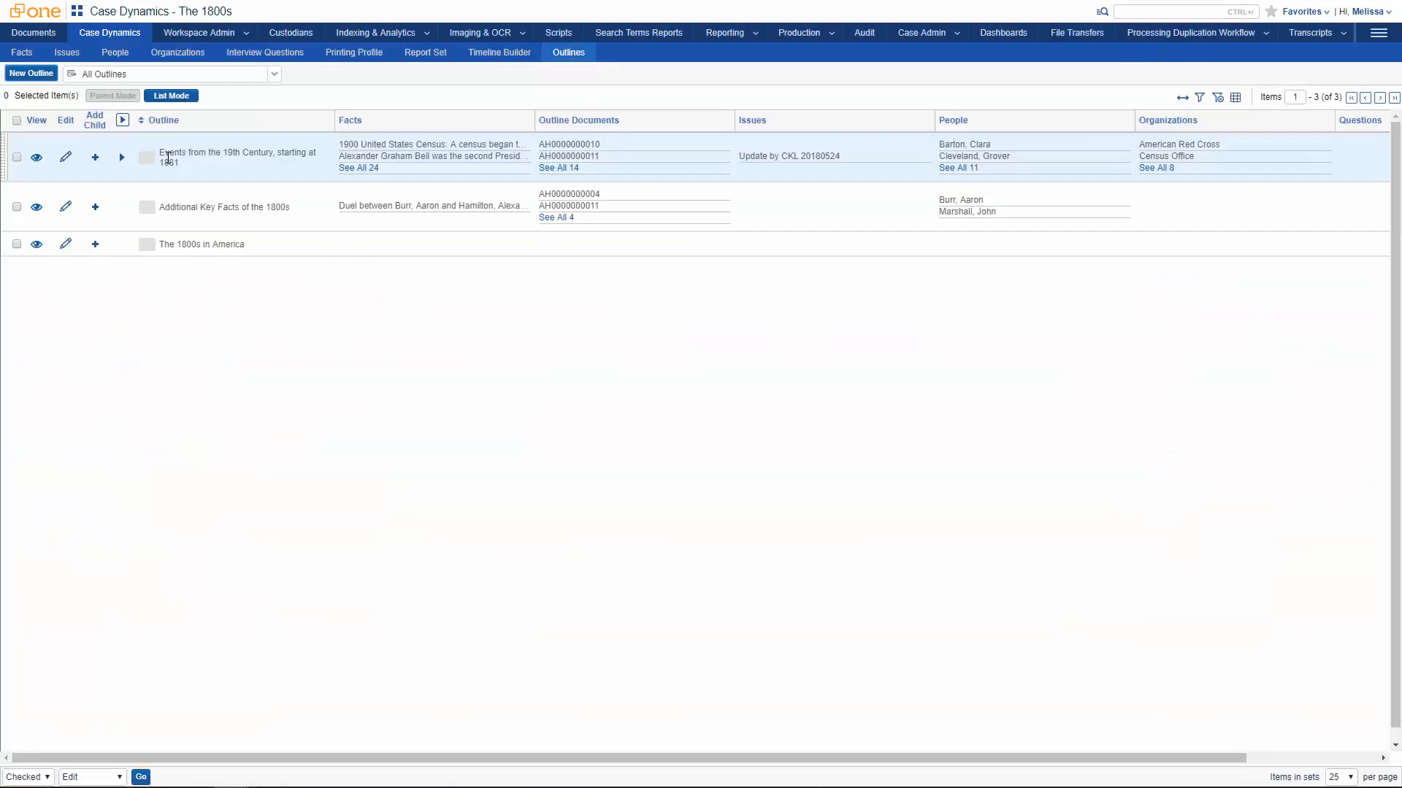
left_click(30, 74)
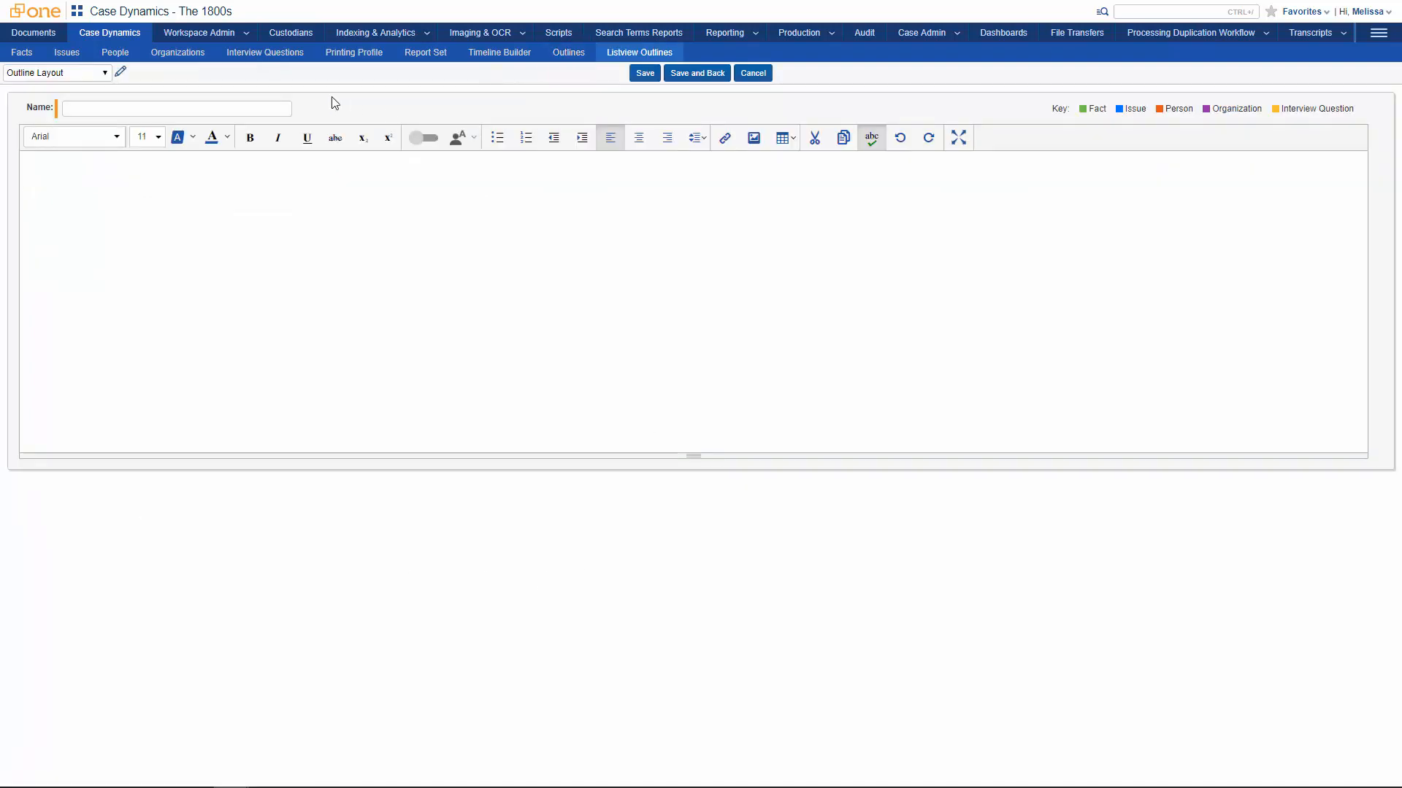
left_click(229, 108)
type("The Rise of American Industry")
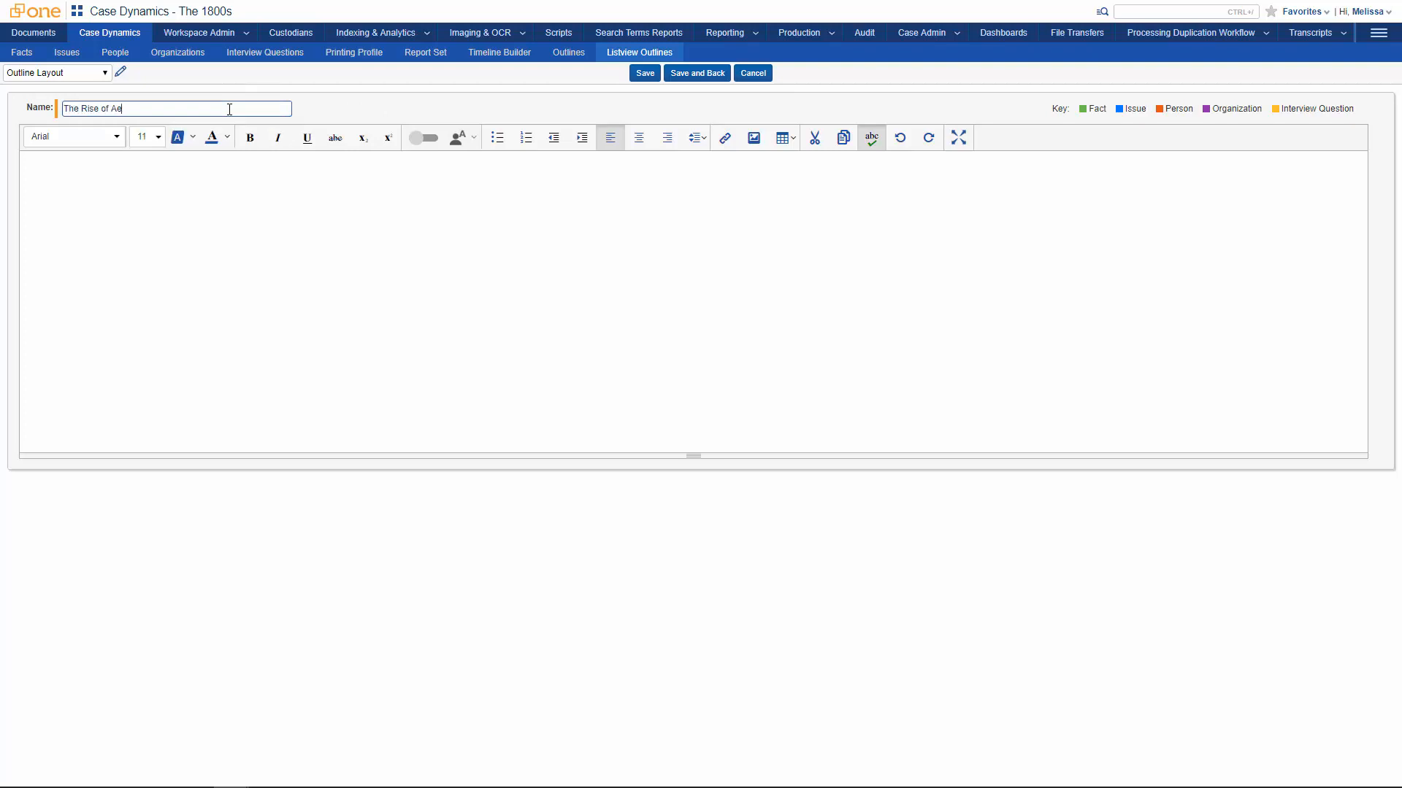
- Paste the copied article on the rise of American industry into the outline's text body
left_click(190, 197)
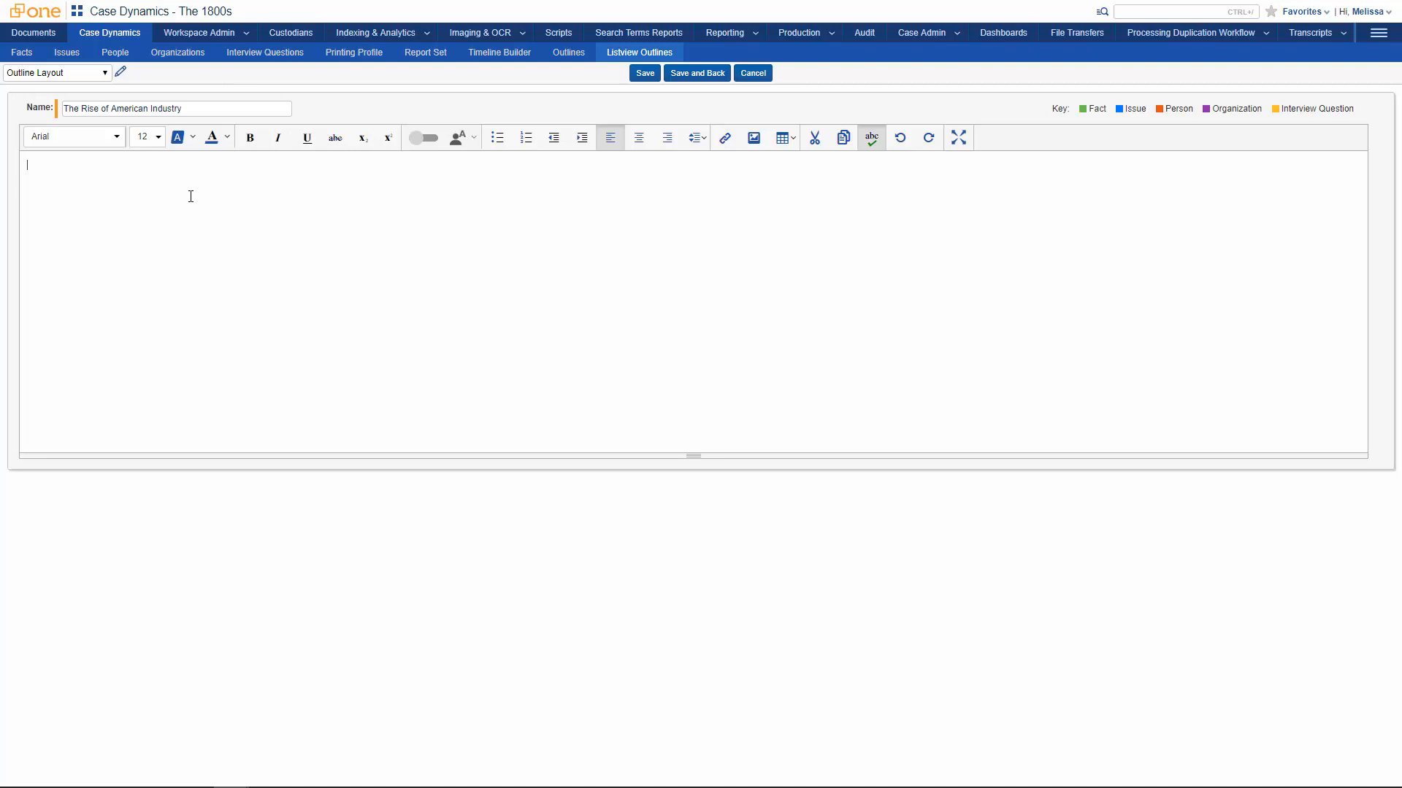
key("ctrl+v")
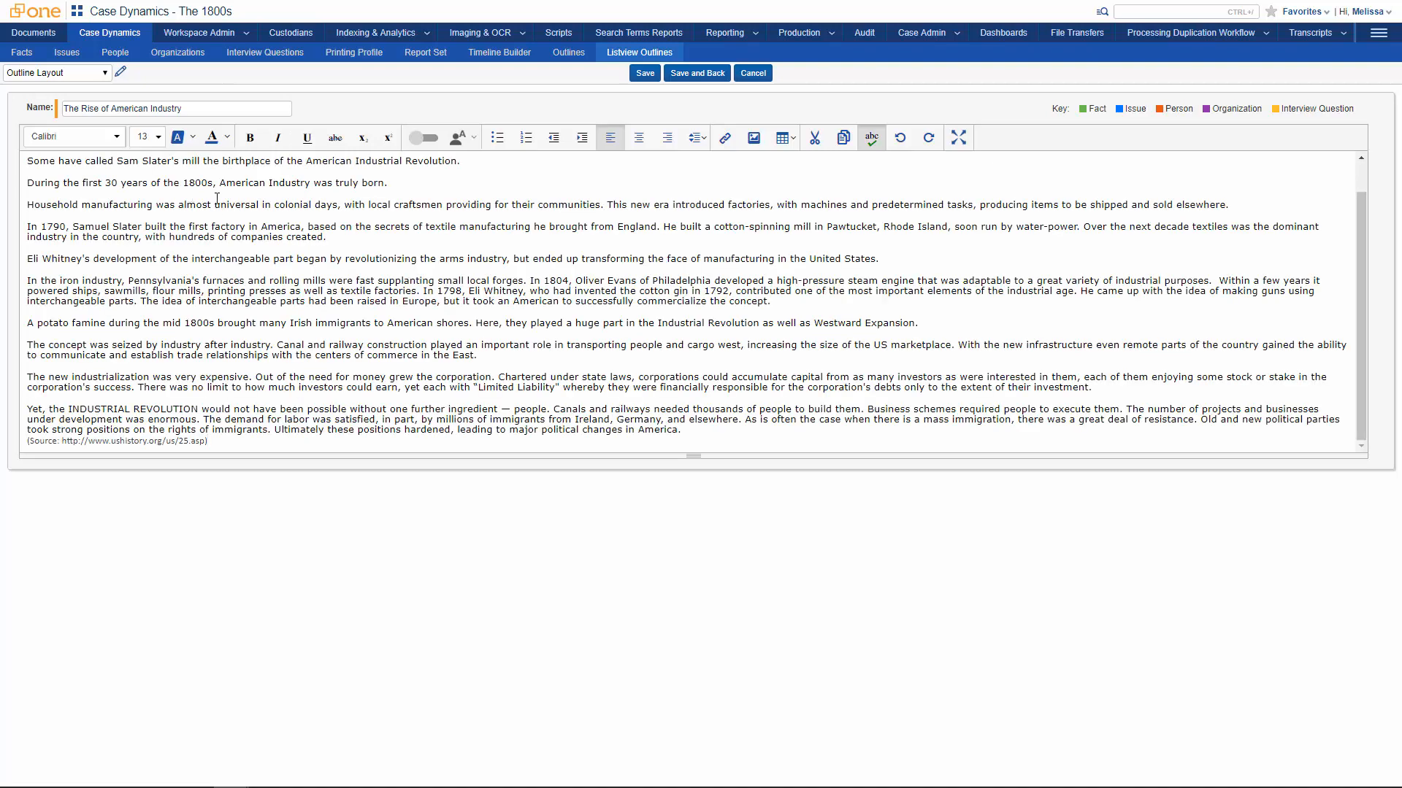
scroll(217, 198, "up", 1)
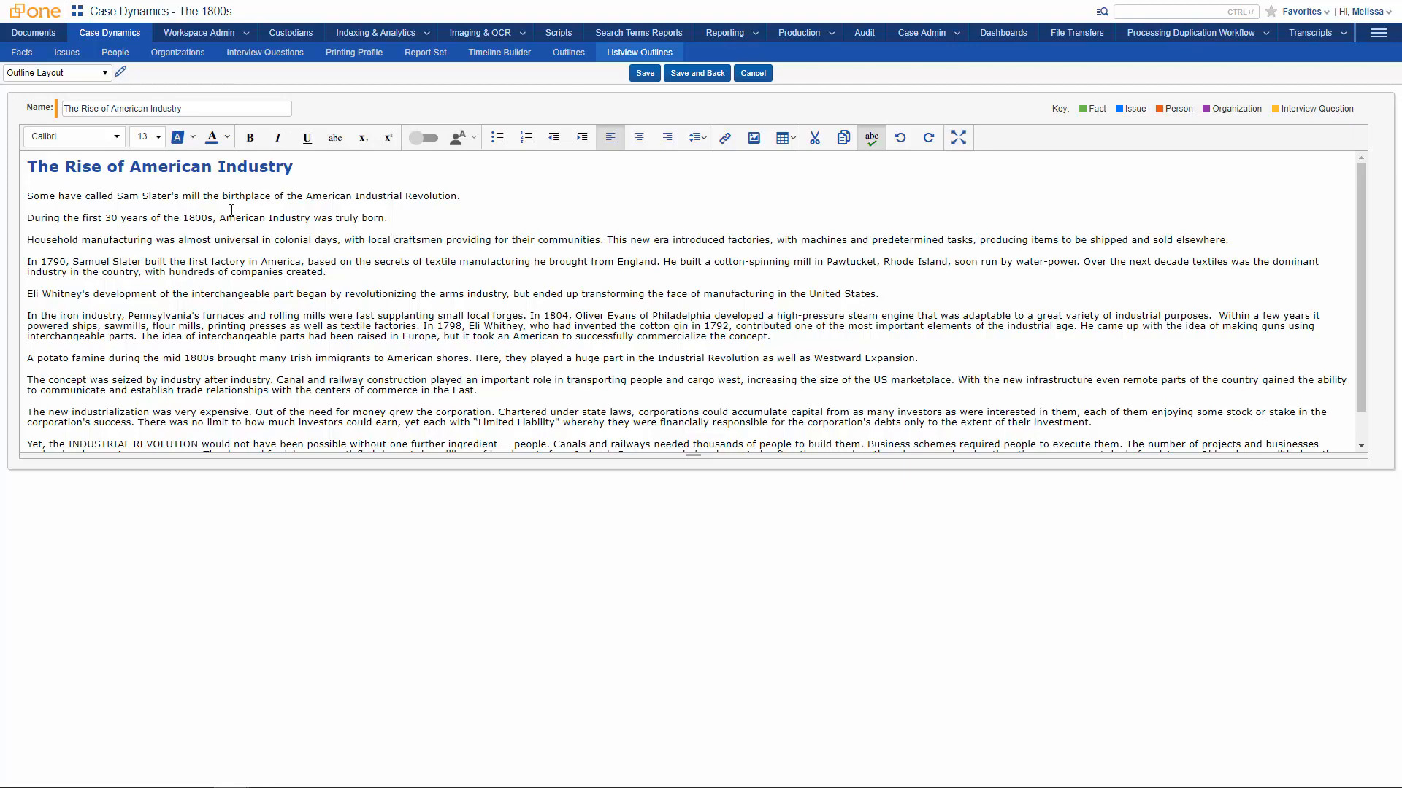
- Create an organization from the words "American Industry" in the sentence about the first 30 years of the 1800s
left_click_drag(220, 218, 292, 223)
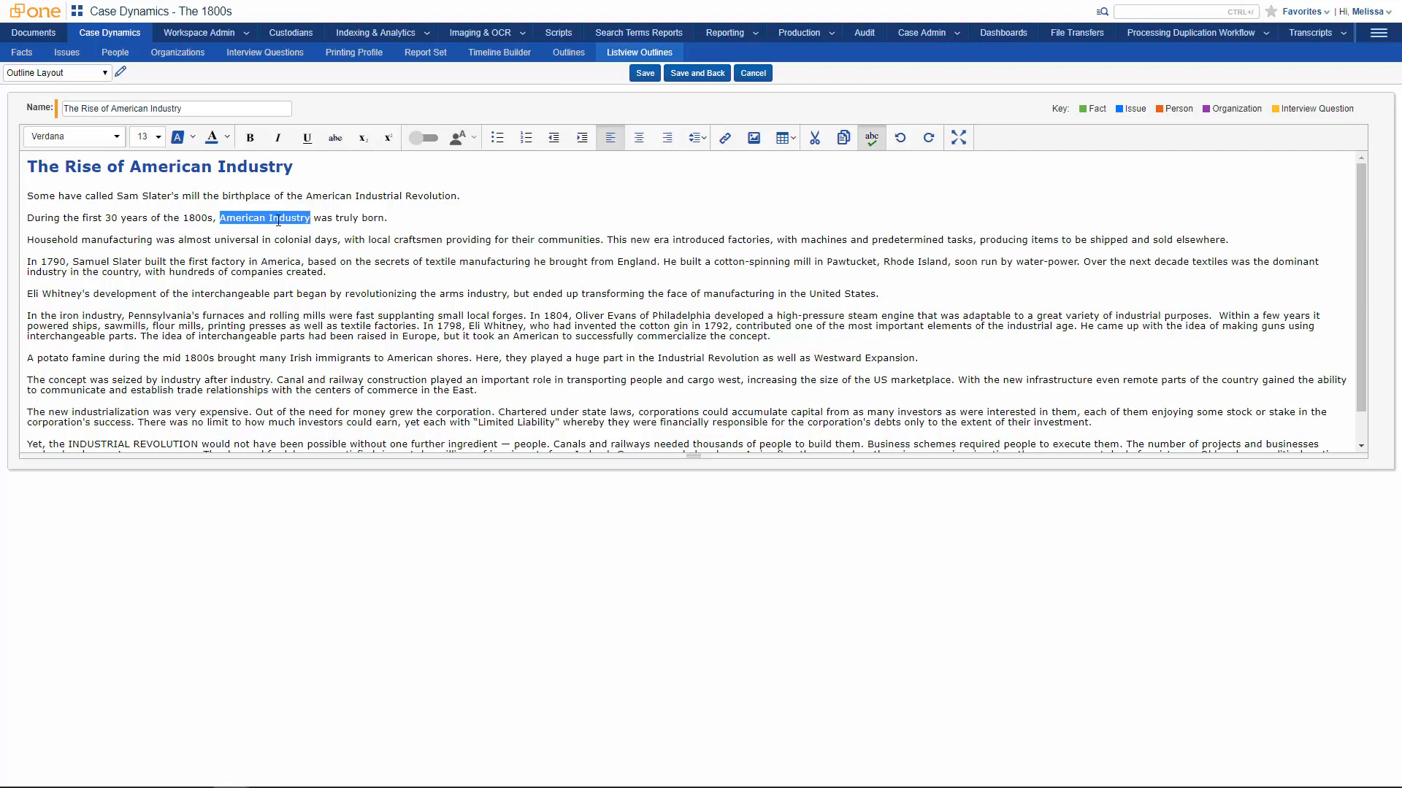
right_click(278, 221)
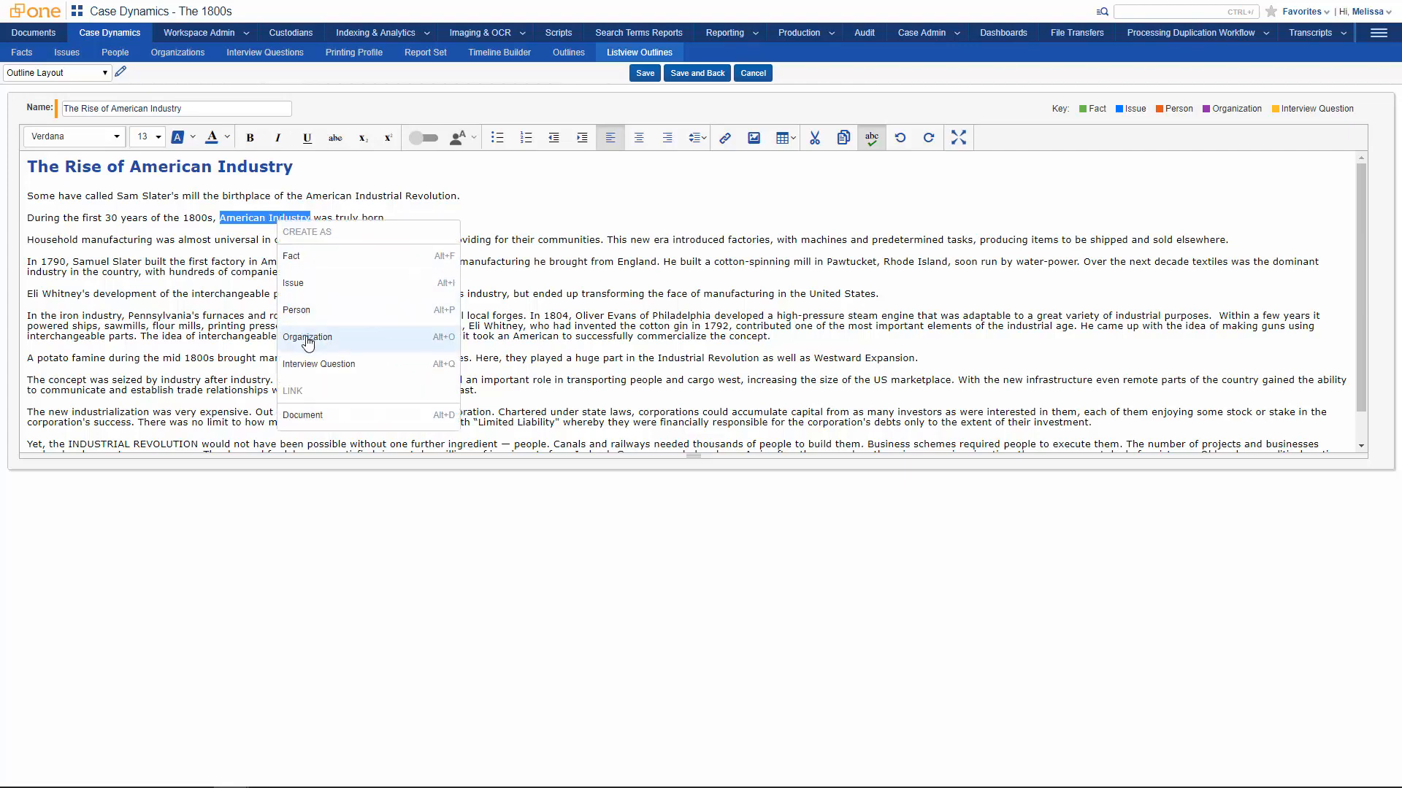
left_click(351, 342)
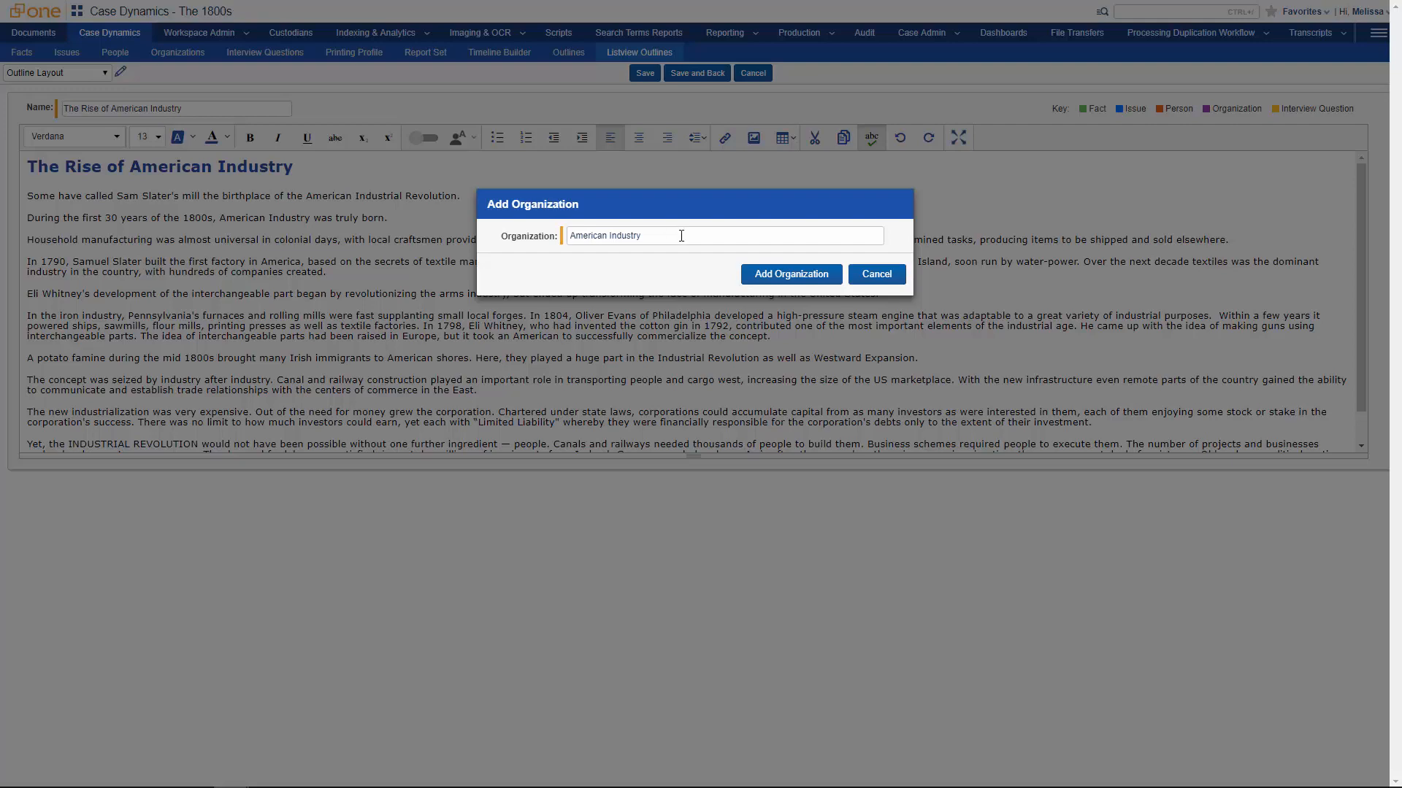
left_click(781, 276)
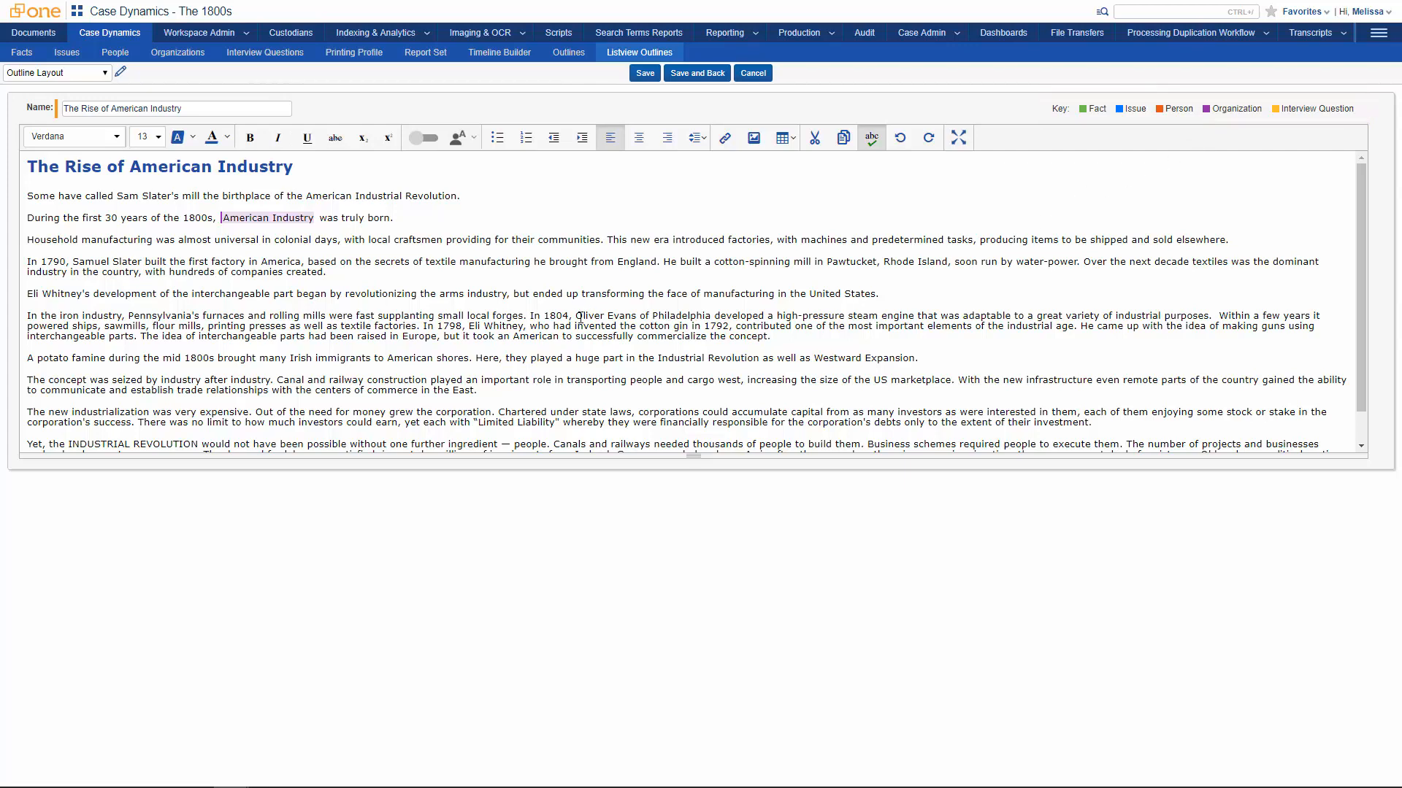
- Create a fact from the 1804 high-pressure steam engine statement, with date type On and primary fact date 04/04/1804
left_click_drag(574, 318, 1217, 318)
right_click(1143, 319)
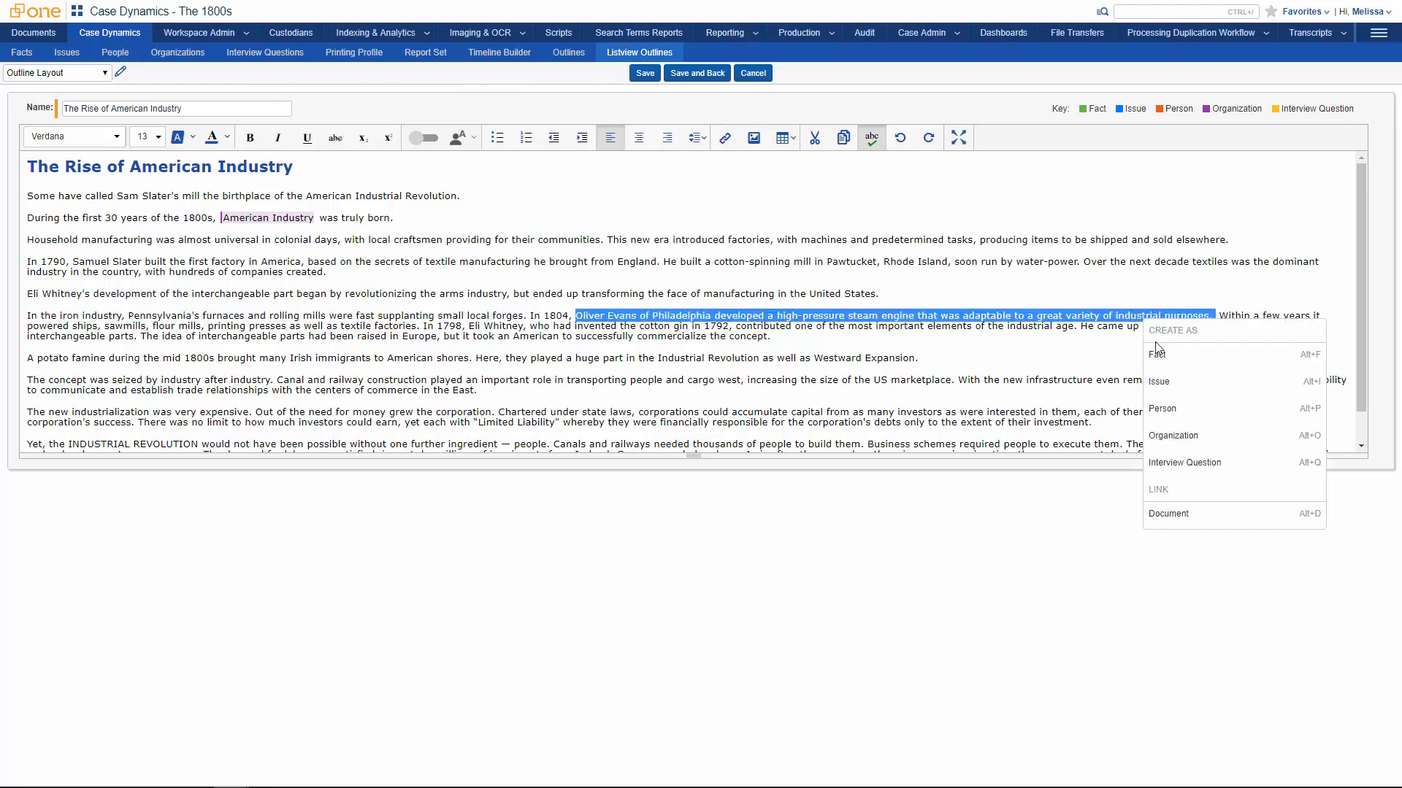
left_click(1179, 357)
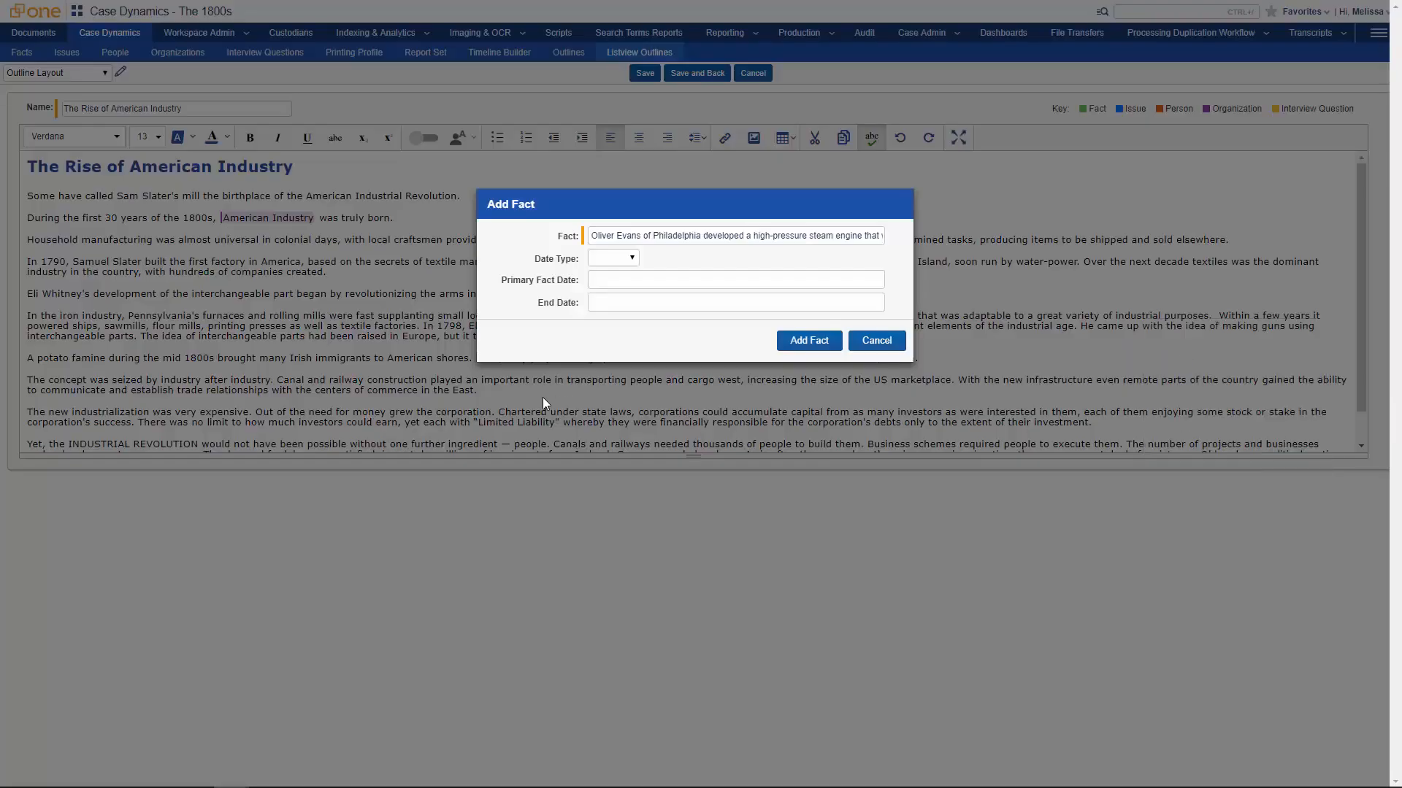
left_click(634, 260)
left_click(622, 281)
left_click(626, 280)
key("ctrl+a")
type("04/04/1804")
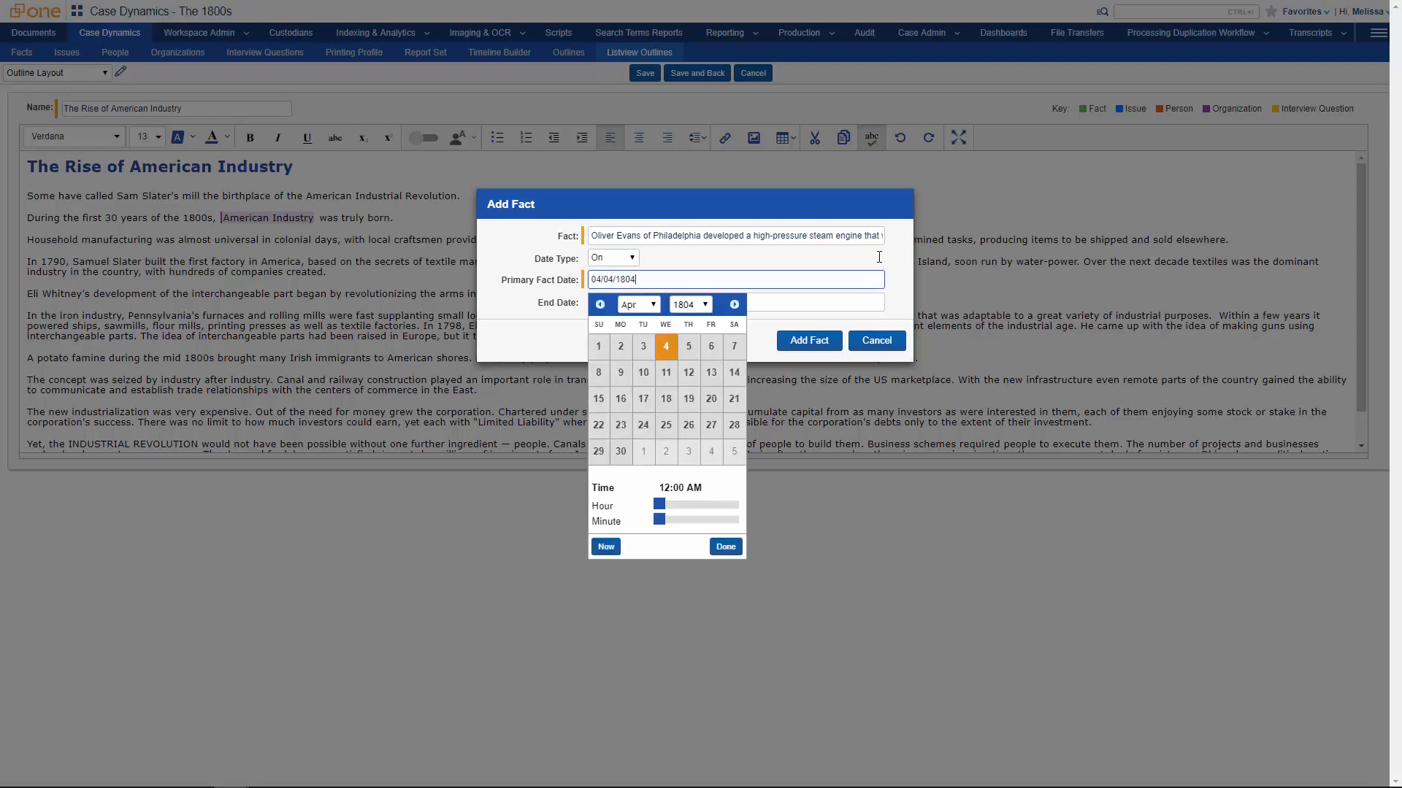
left_click(807, 347)
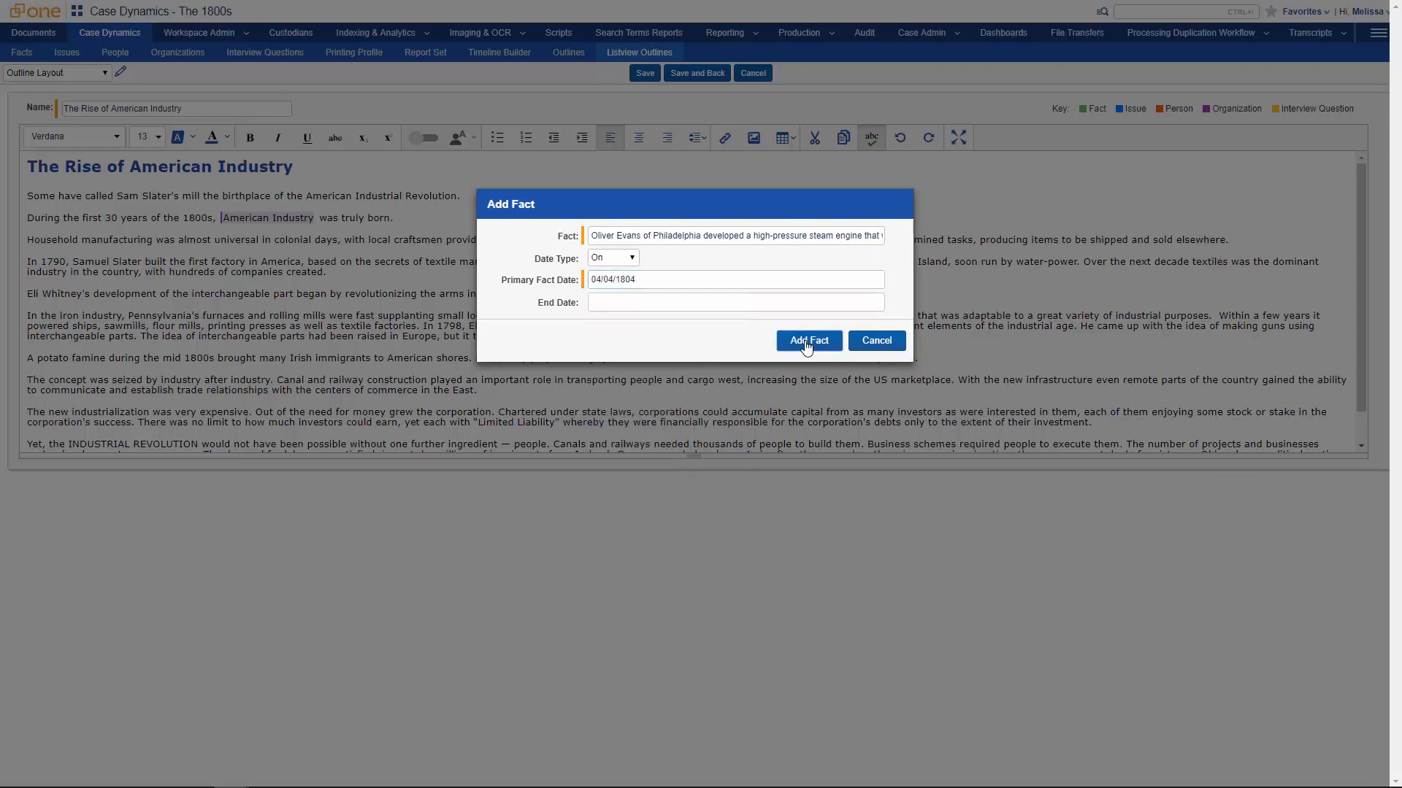
left_click(807, 347)
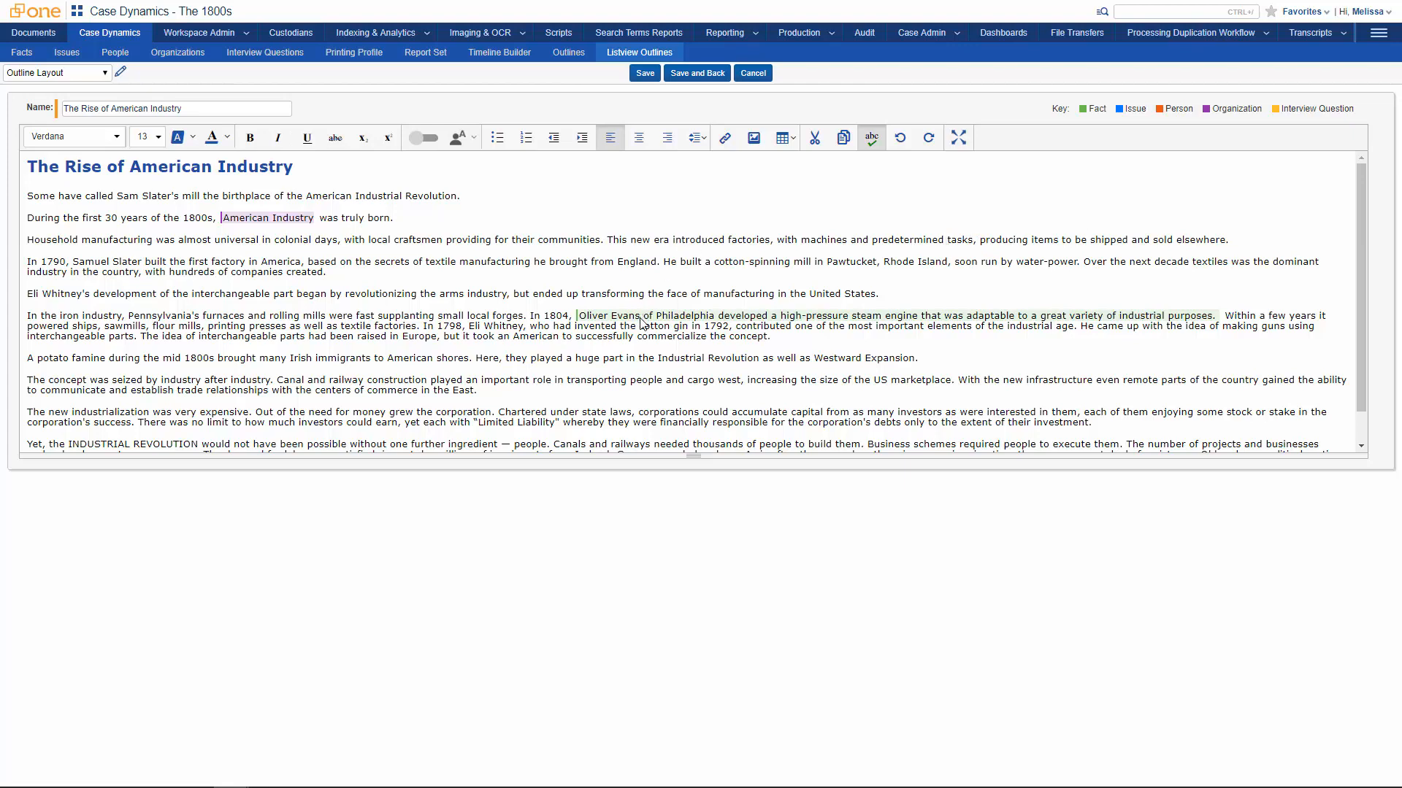
- Create a person from the name Oliver Evans within the steam engine fact
left_click_drag(644, 322, 585, 324)
right_click(613, 319)
left_click(655, 408)
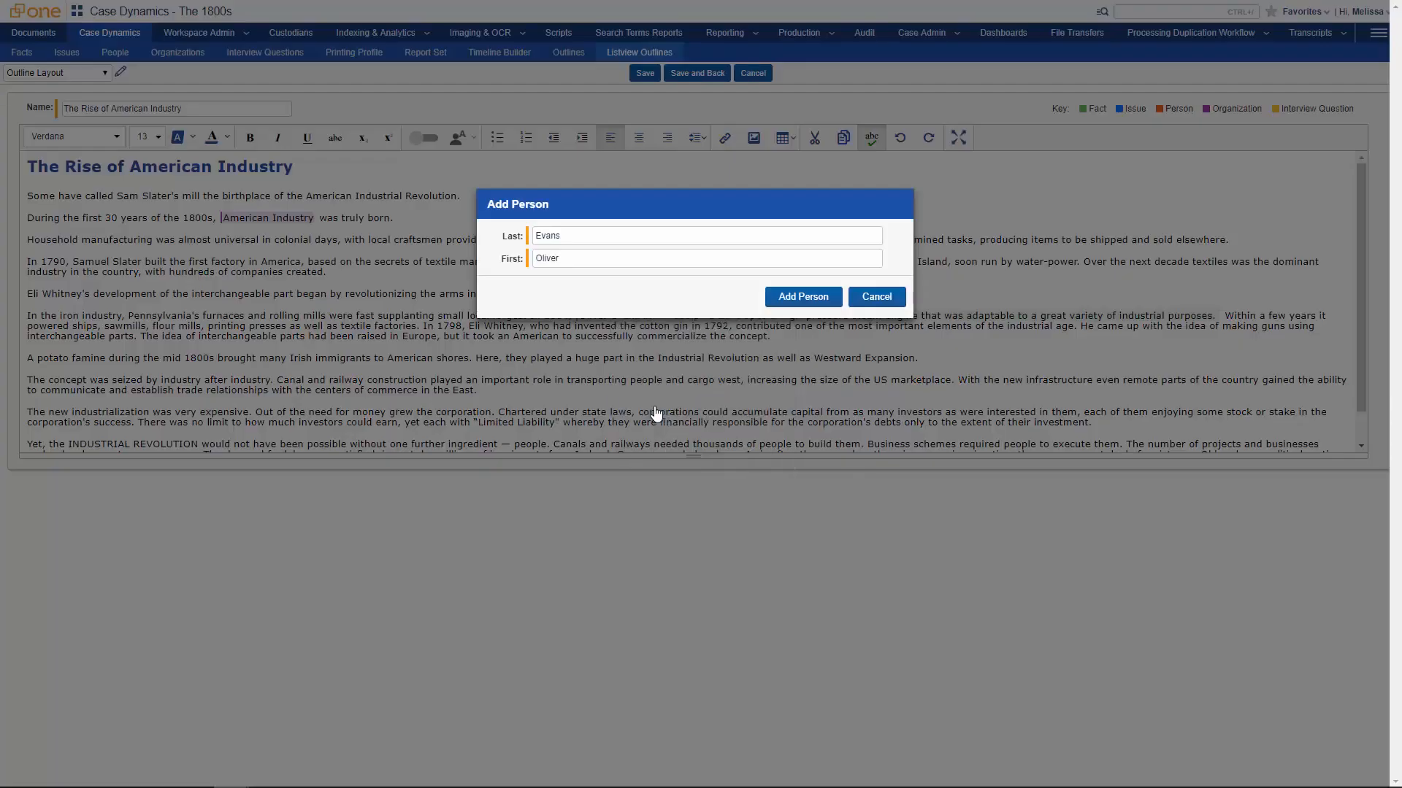
left_click(789, 297)
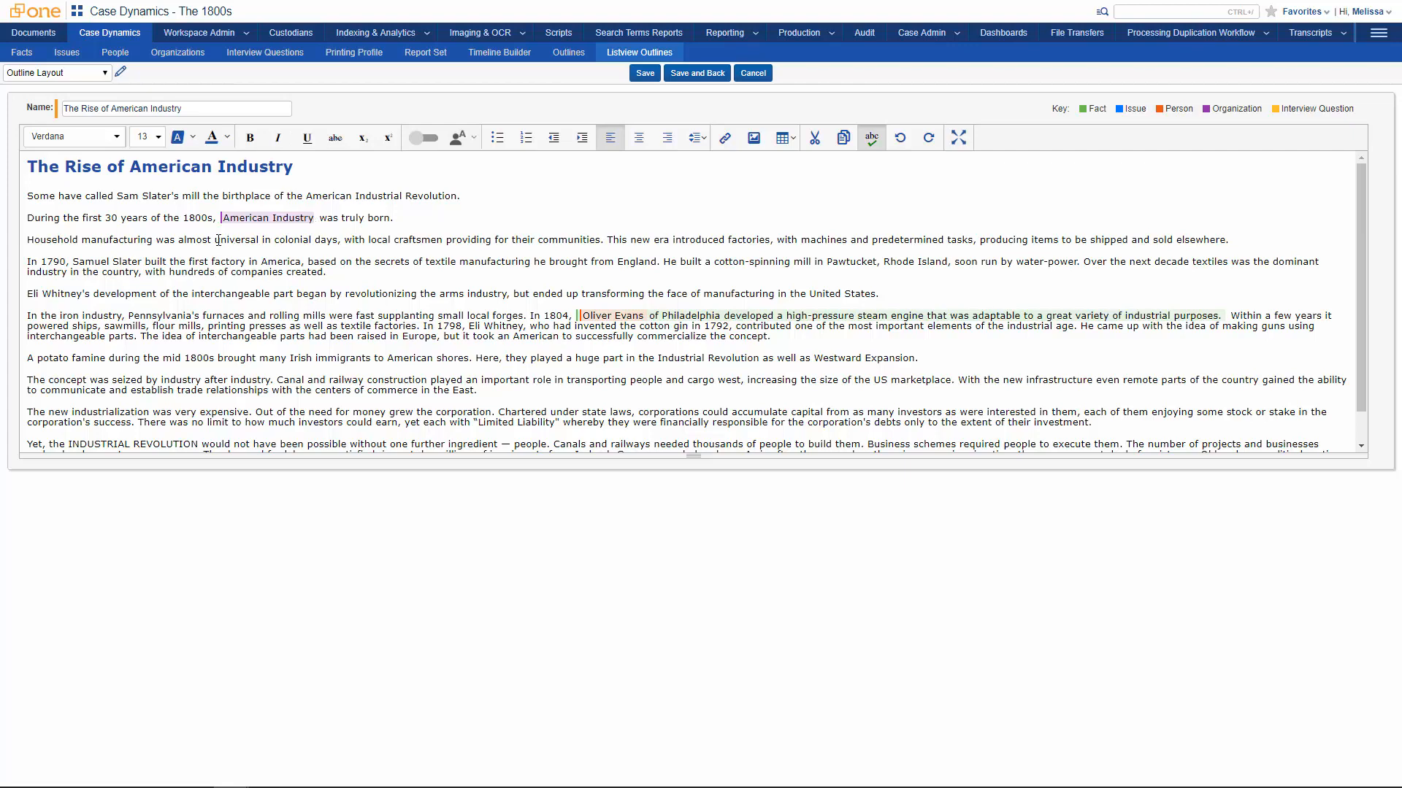
left_click_drag(217, 240, 338, 241)
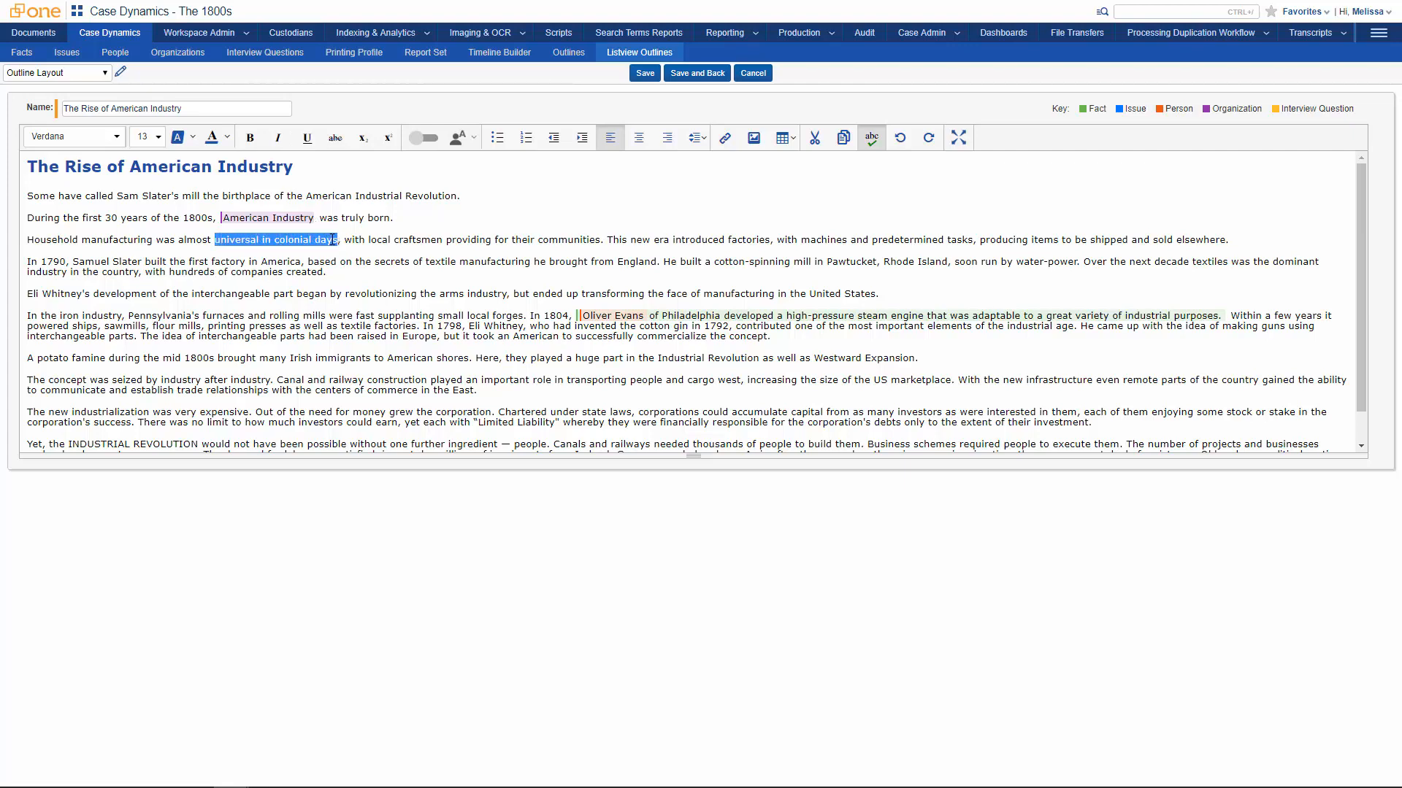
right_click(333, 240)
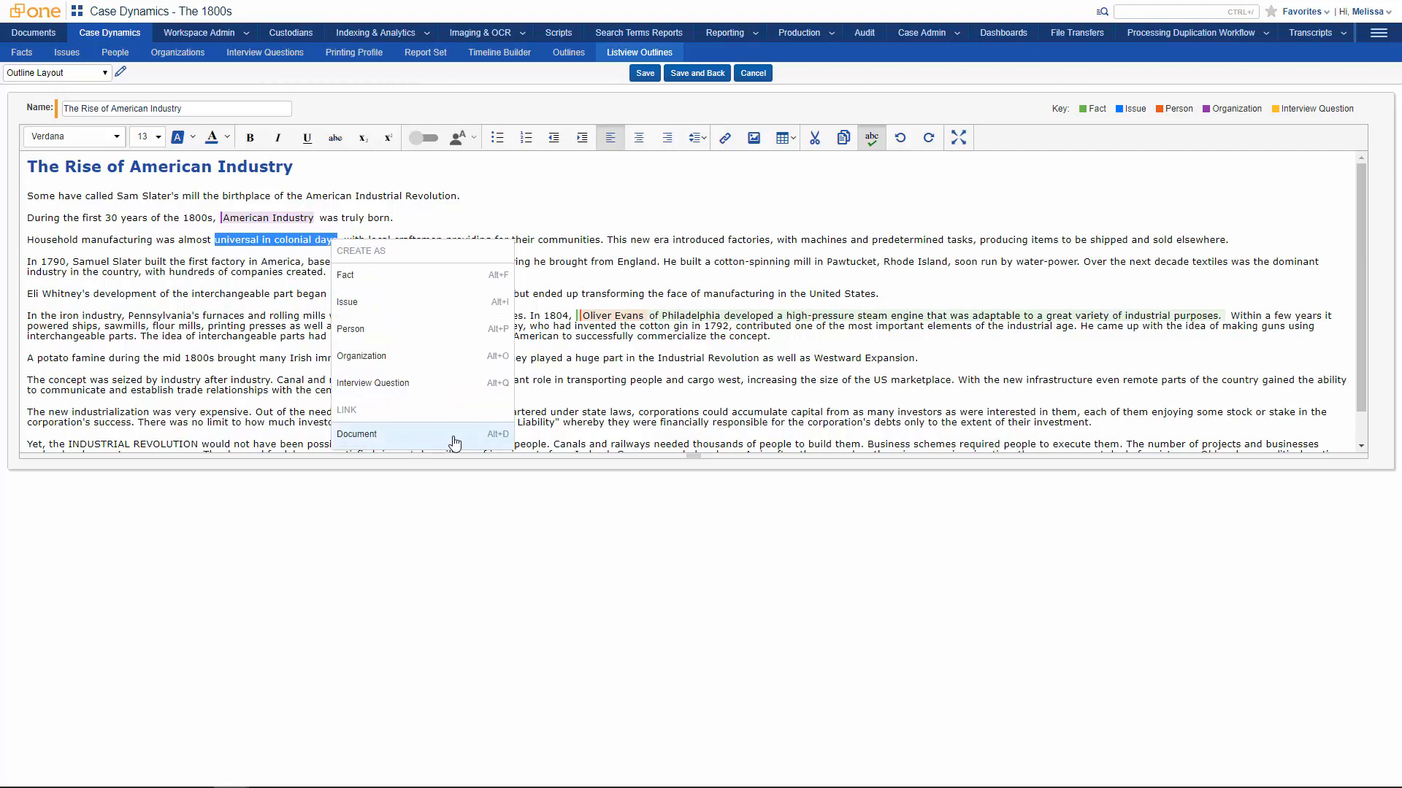
left_click(584, 270)
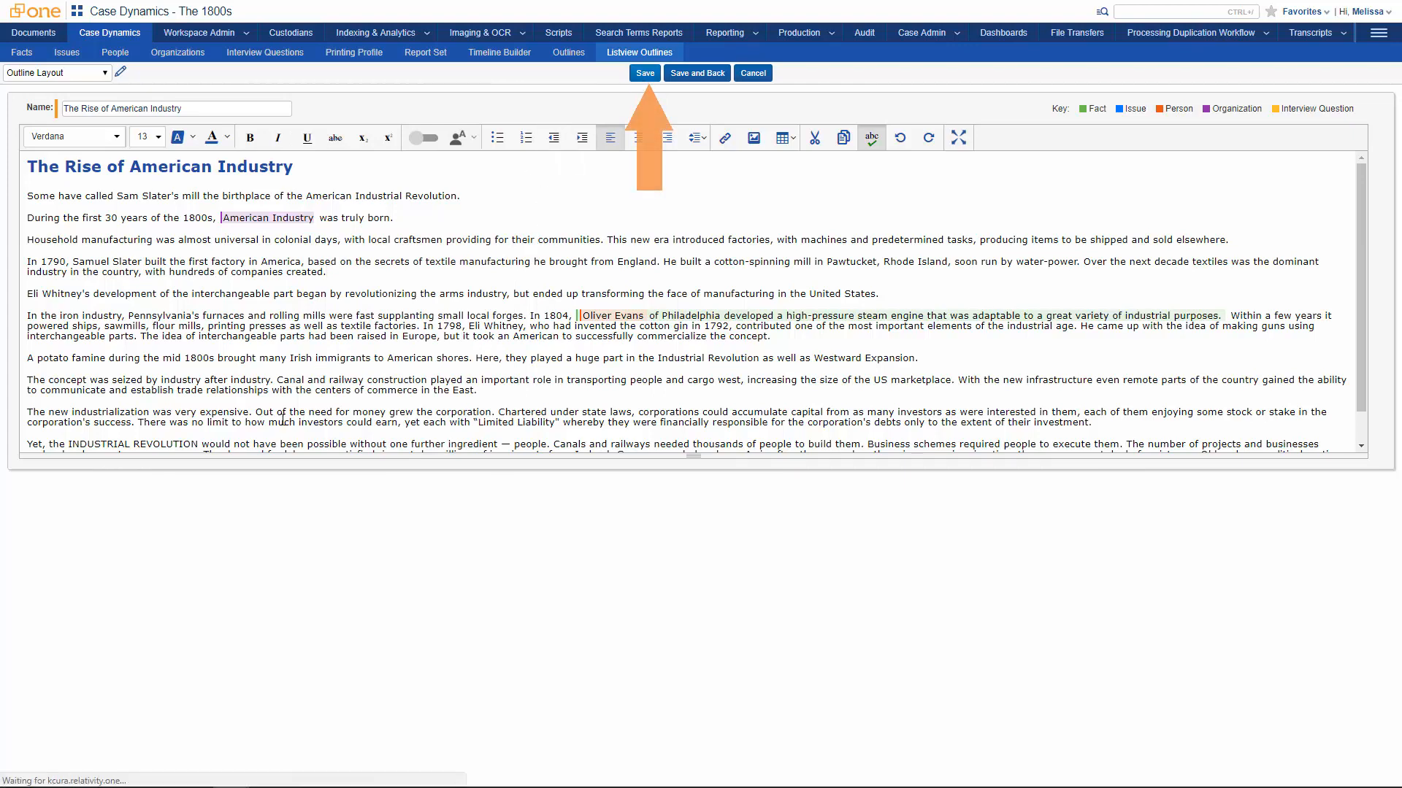
- Save the outline and export it to Microsoft Word
left_click(643, 75)
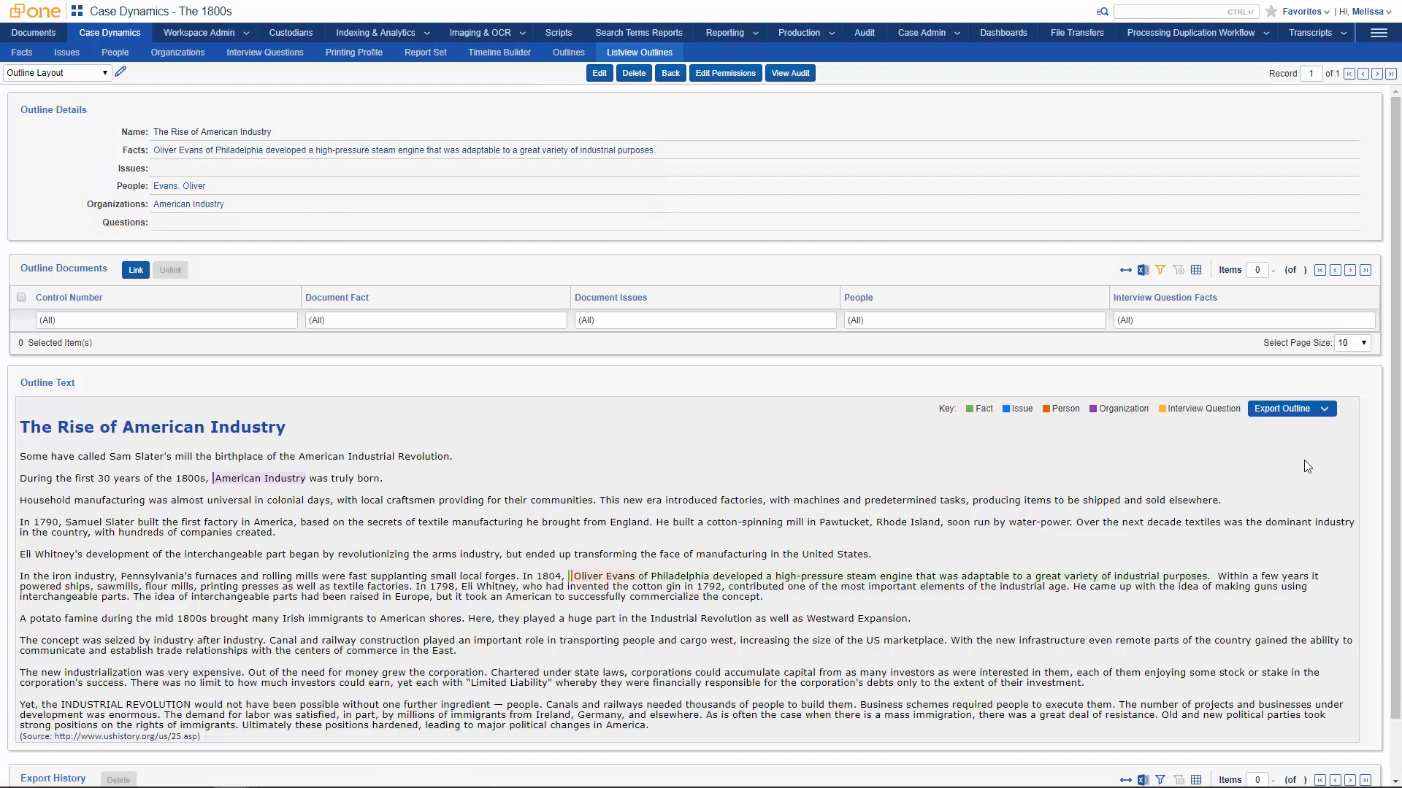
left_click(1327, 411)
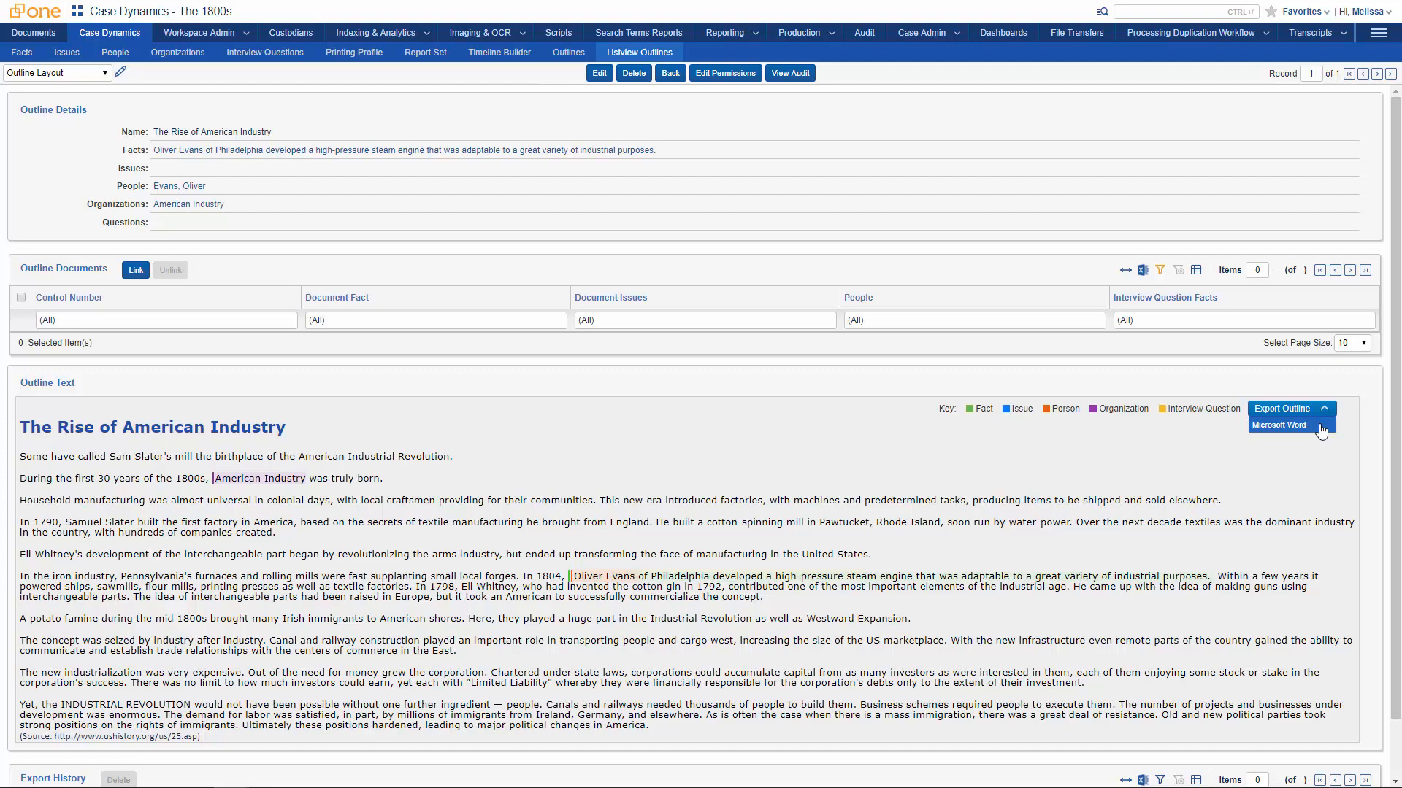
left_click(1322, 428)
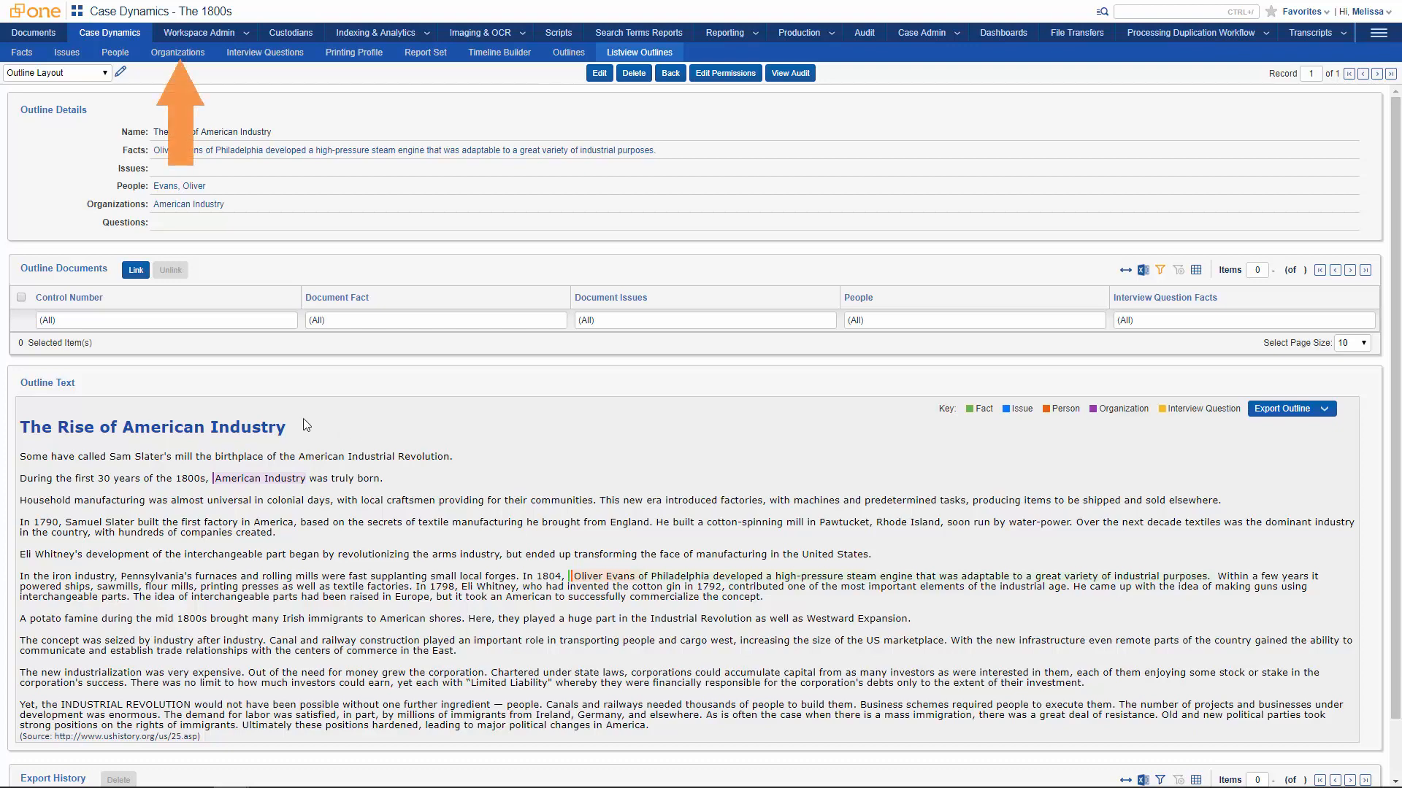
- Add and save a new organization named "Union Pacific Railroad", leaving its other fields empty
left_click(179, 53)
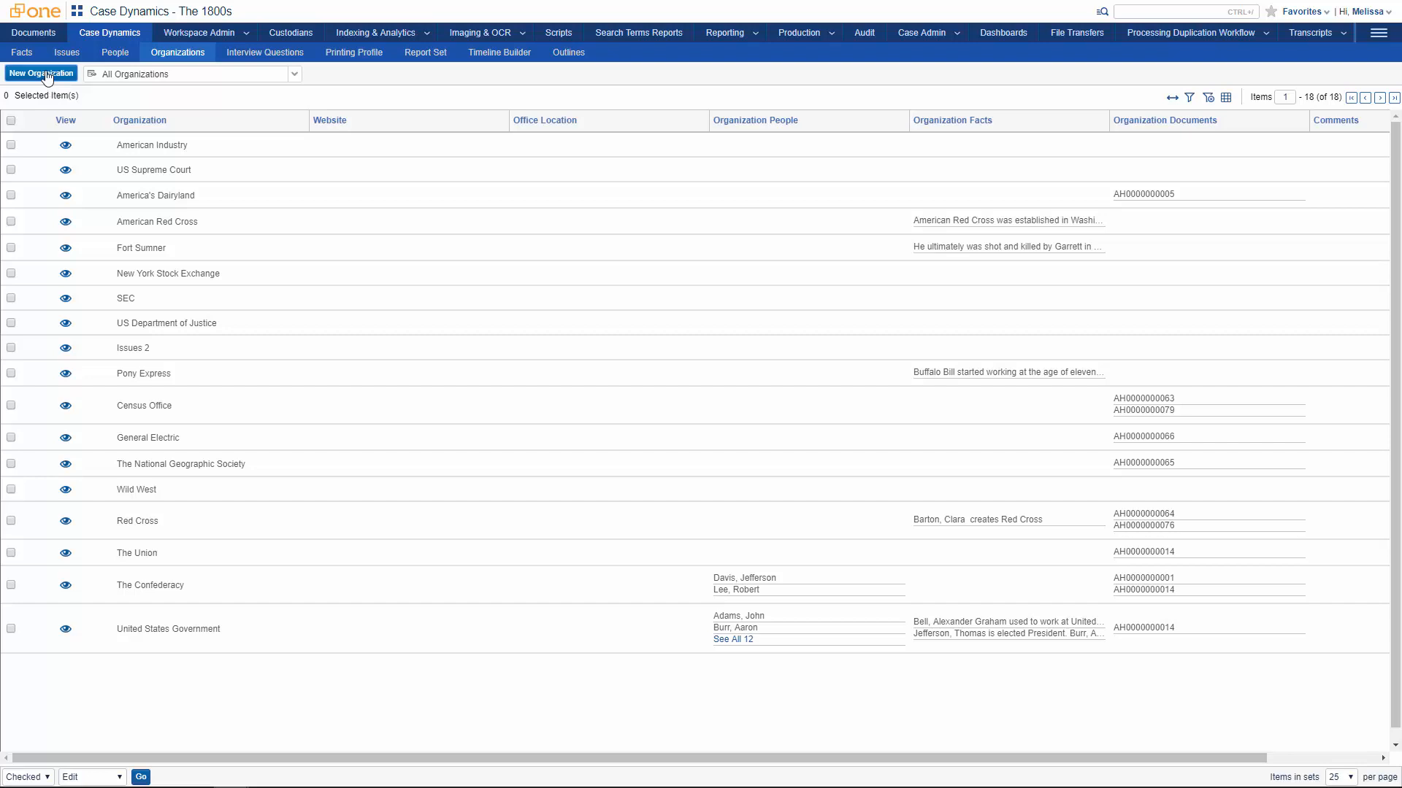
left_click(46, 75)
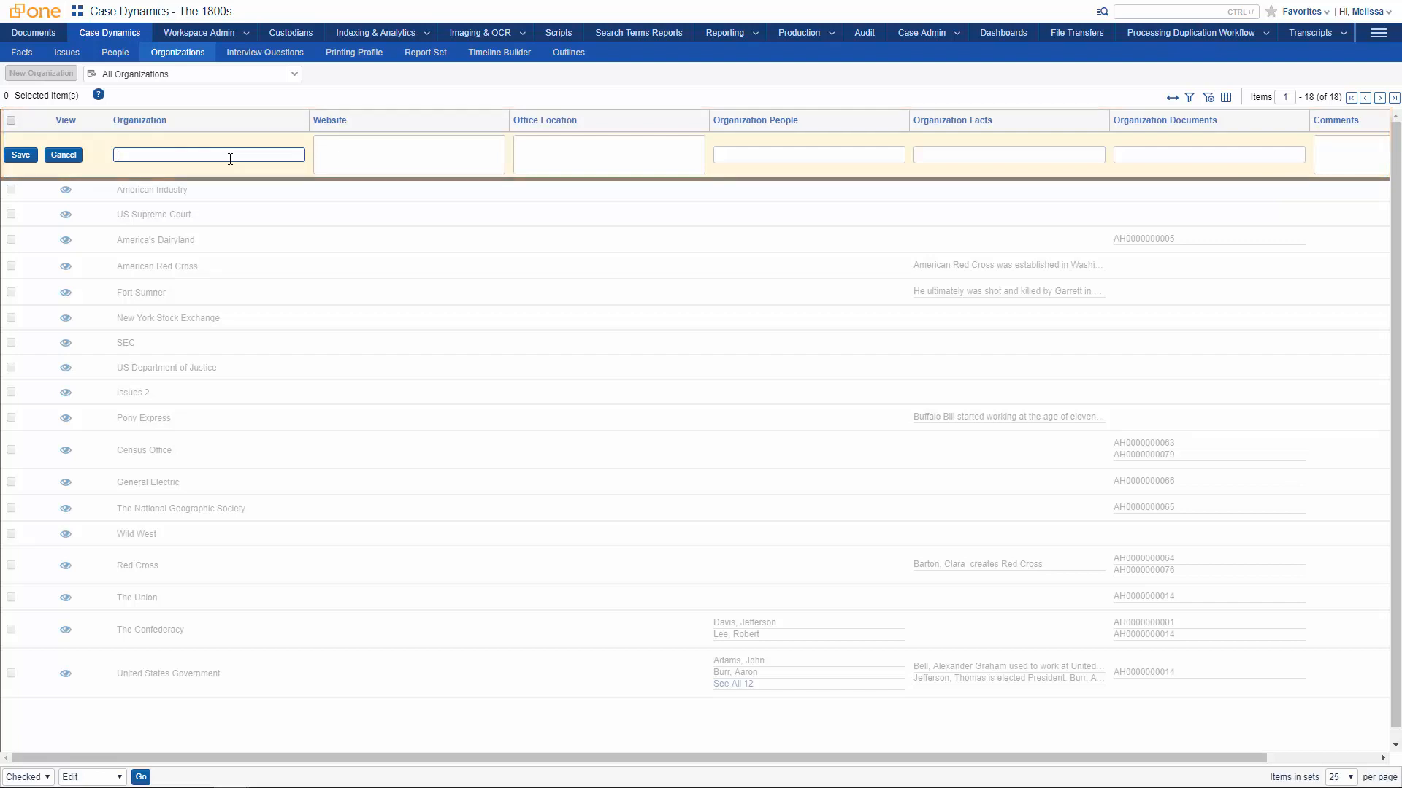
type("Union Pacific Railroad")
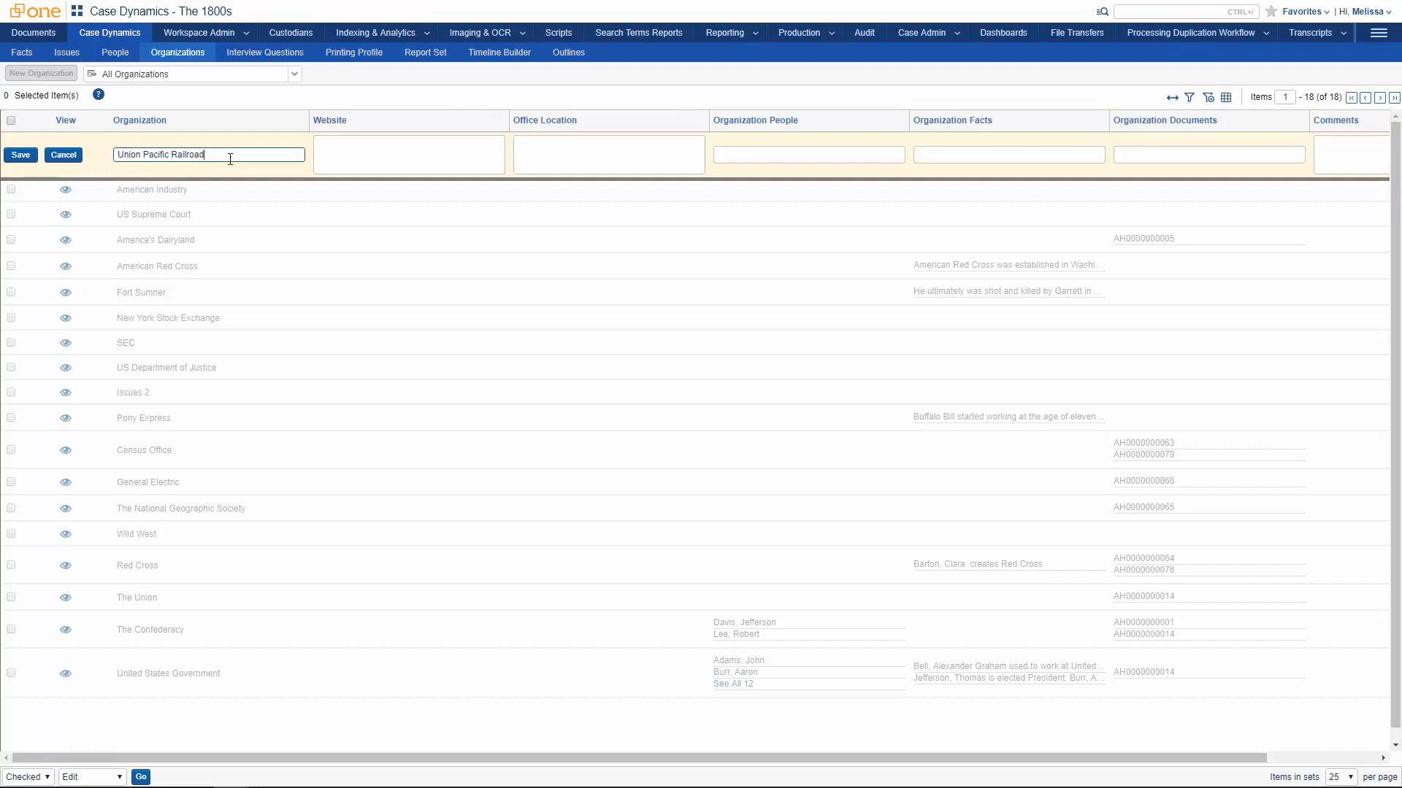
key("Tab")
key("Tab")
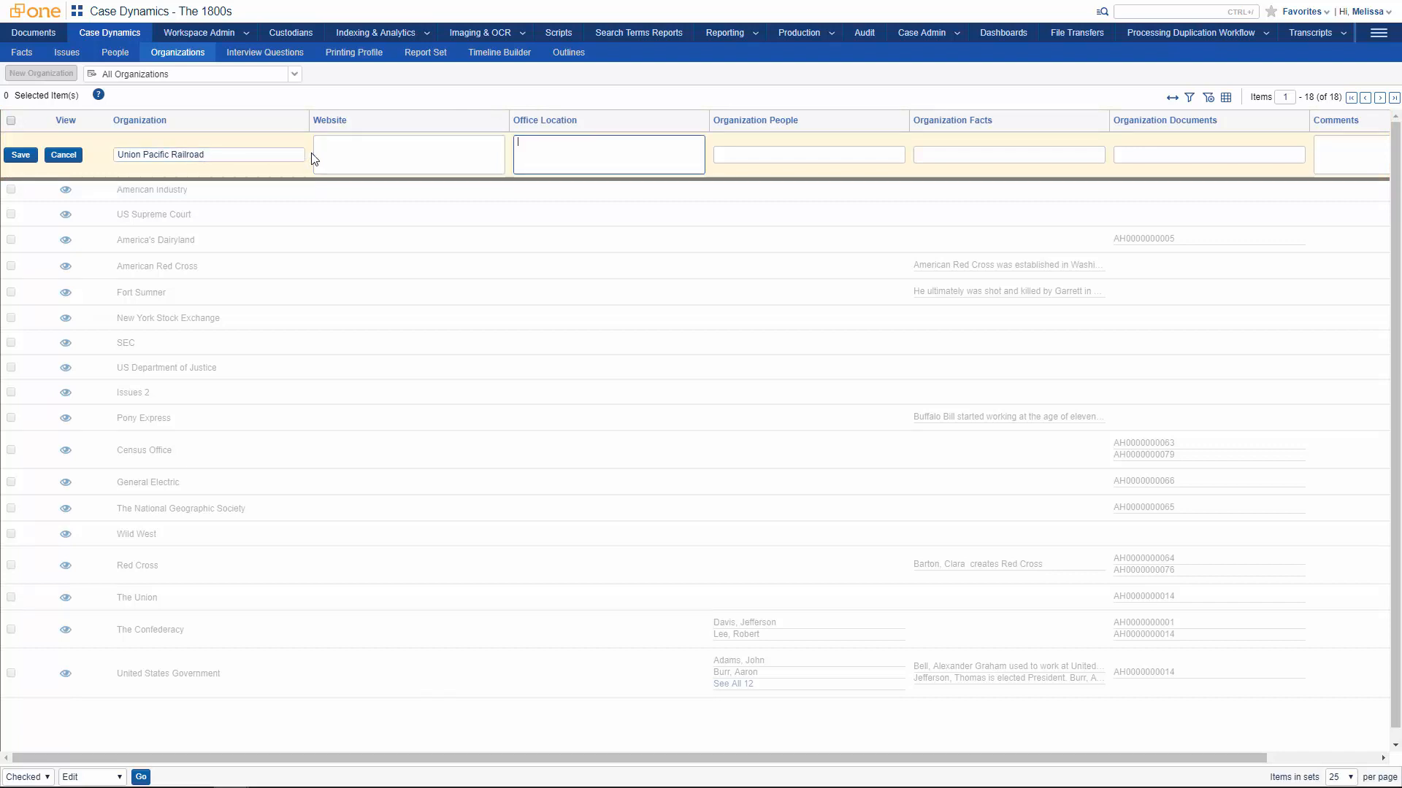
left_click(782, 156)
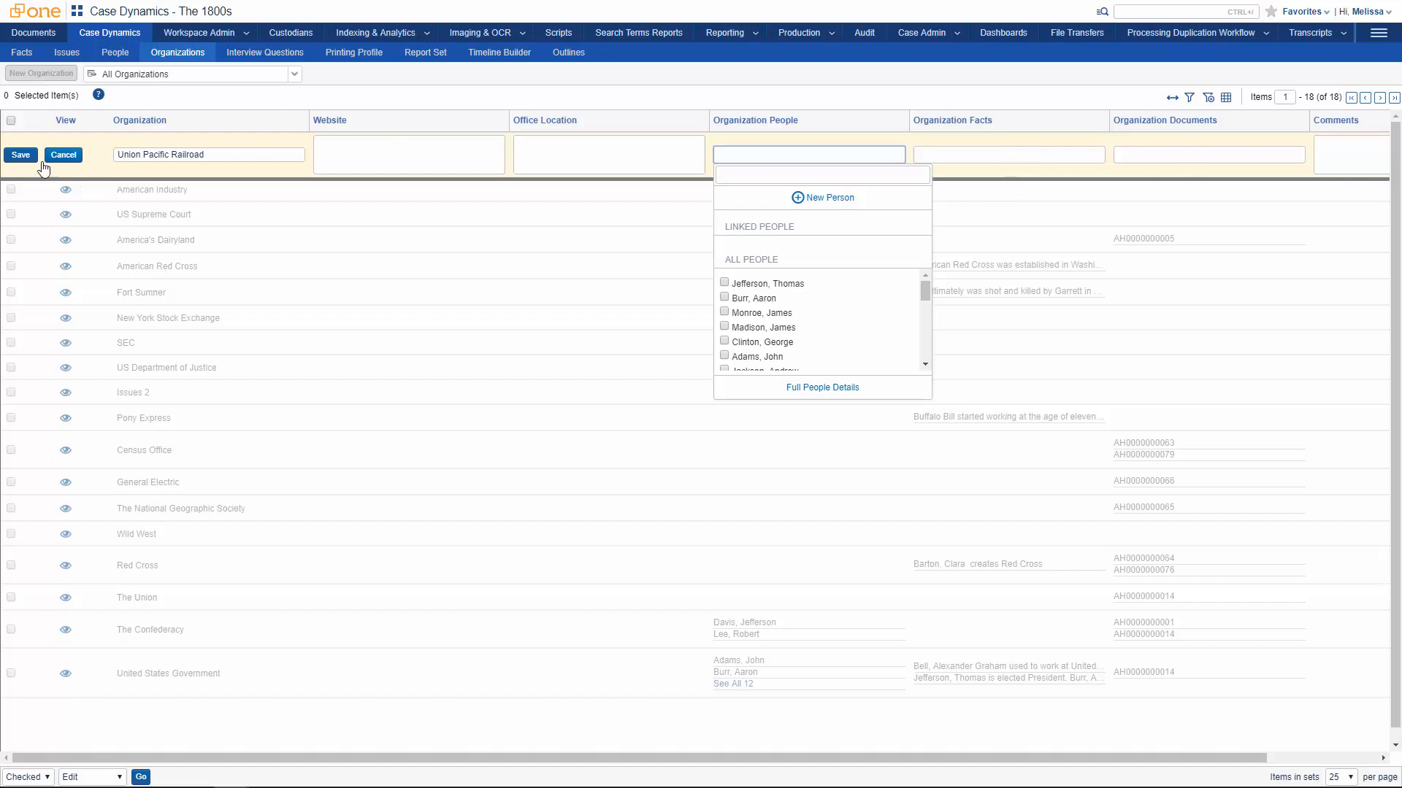
left_click(19, 154)
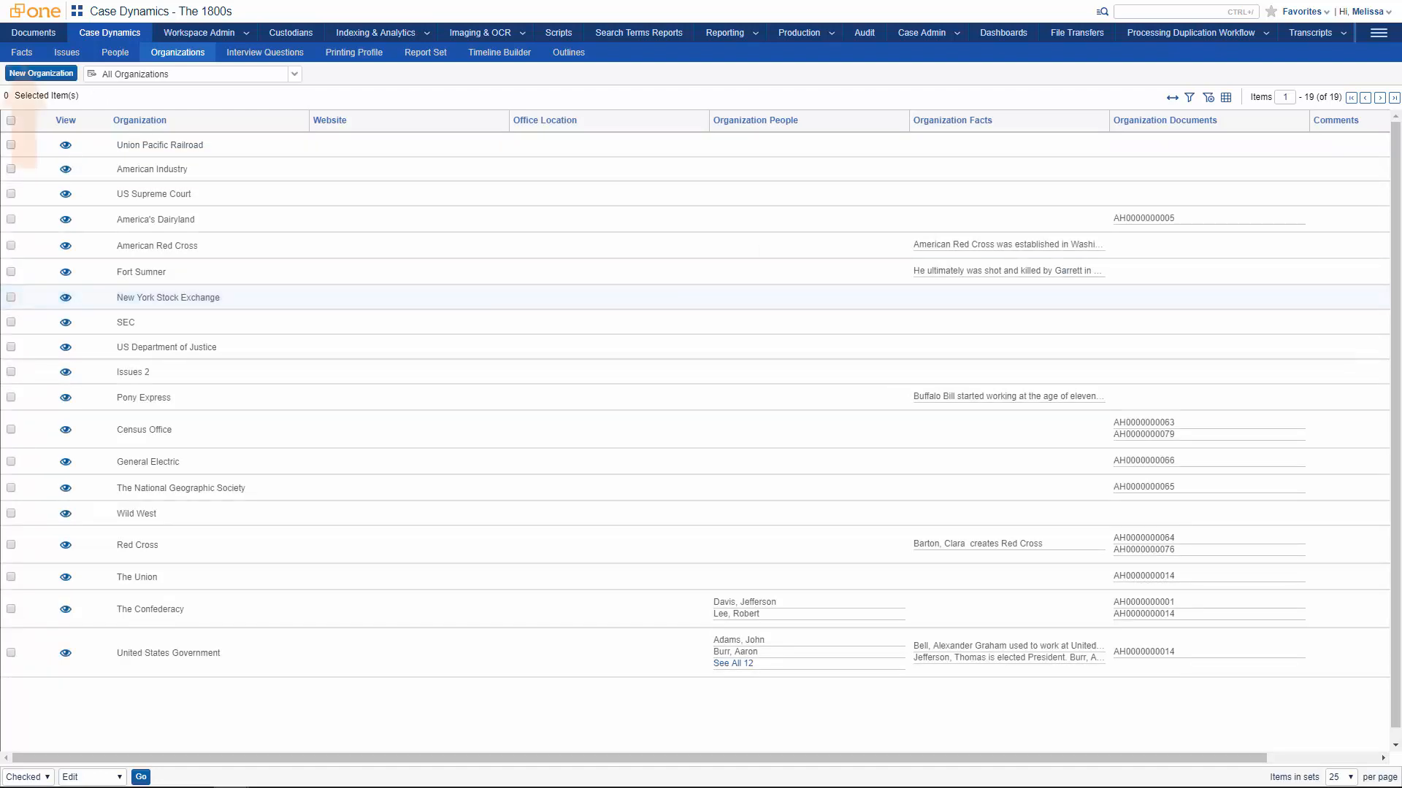
- Start a new fact reading "The Union Pacific Railroad was incorporated under an act of Congress.", linking Union Pacific Railroad as an organization mention
left_click(30, 54)
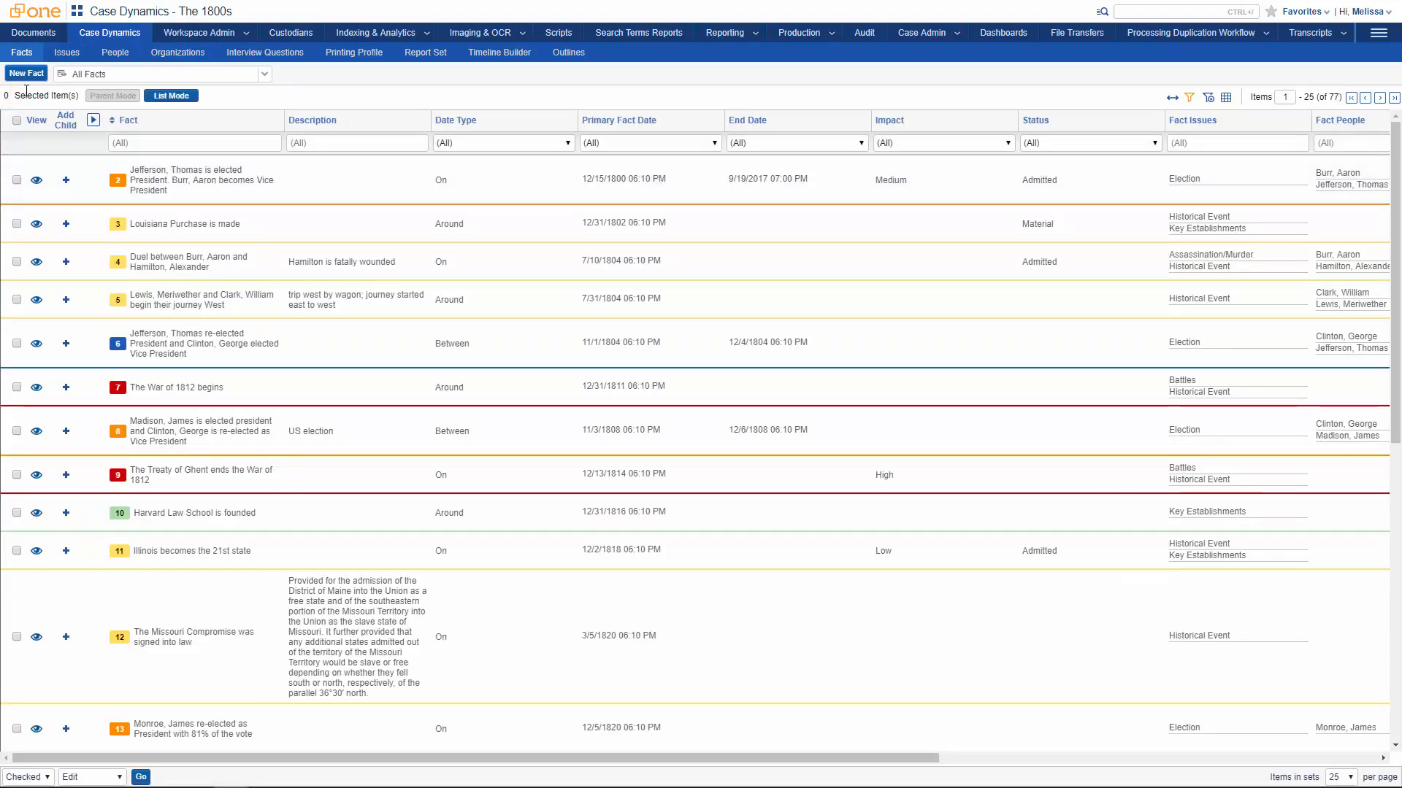
left_click(24, 76)
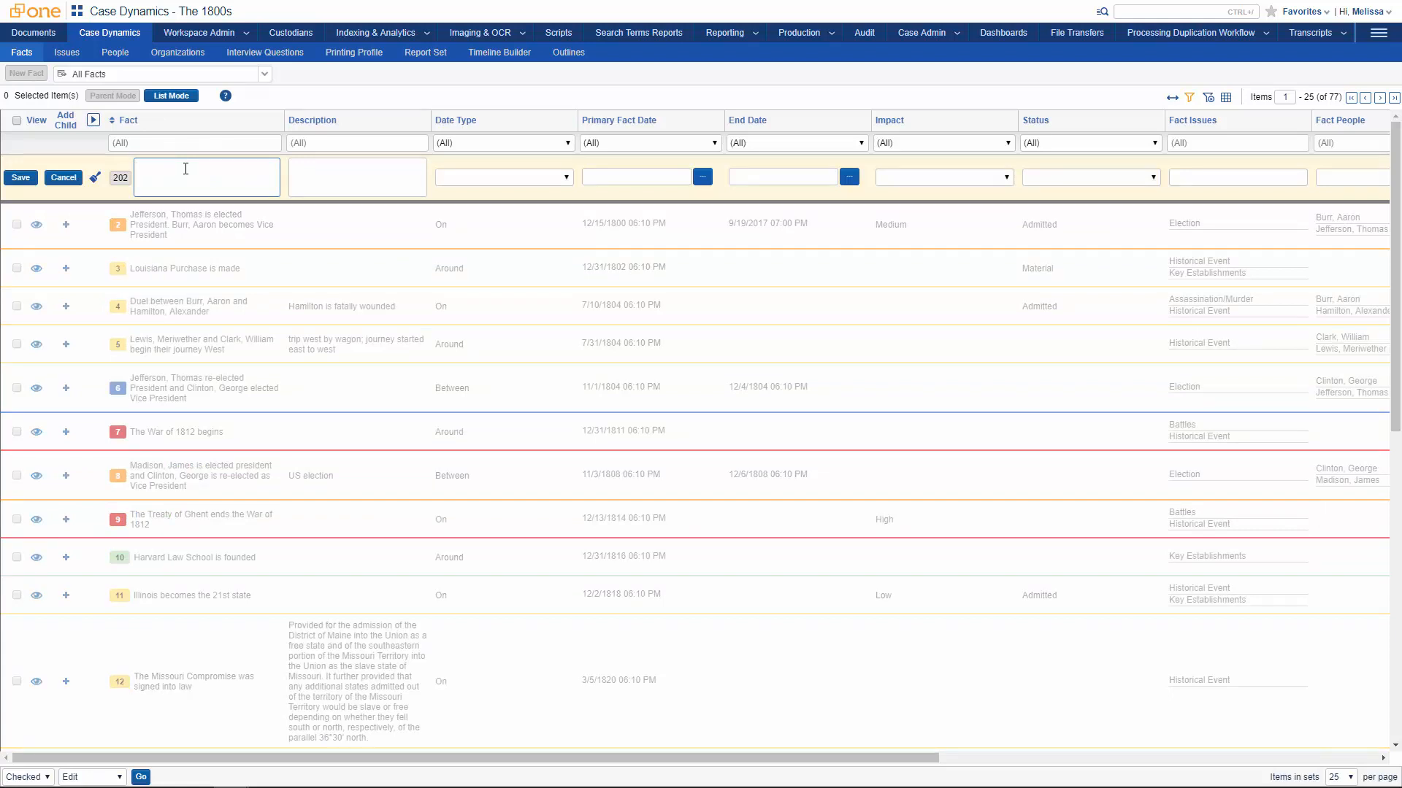
type("The @Un")
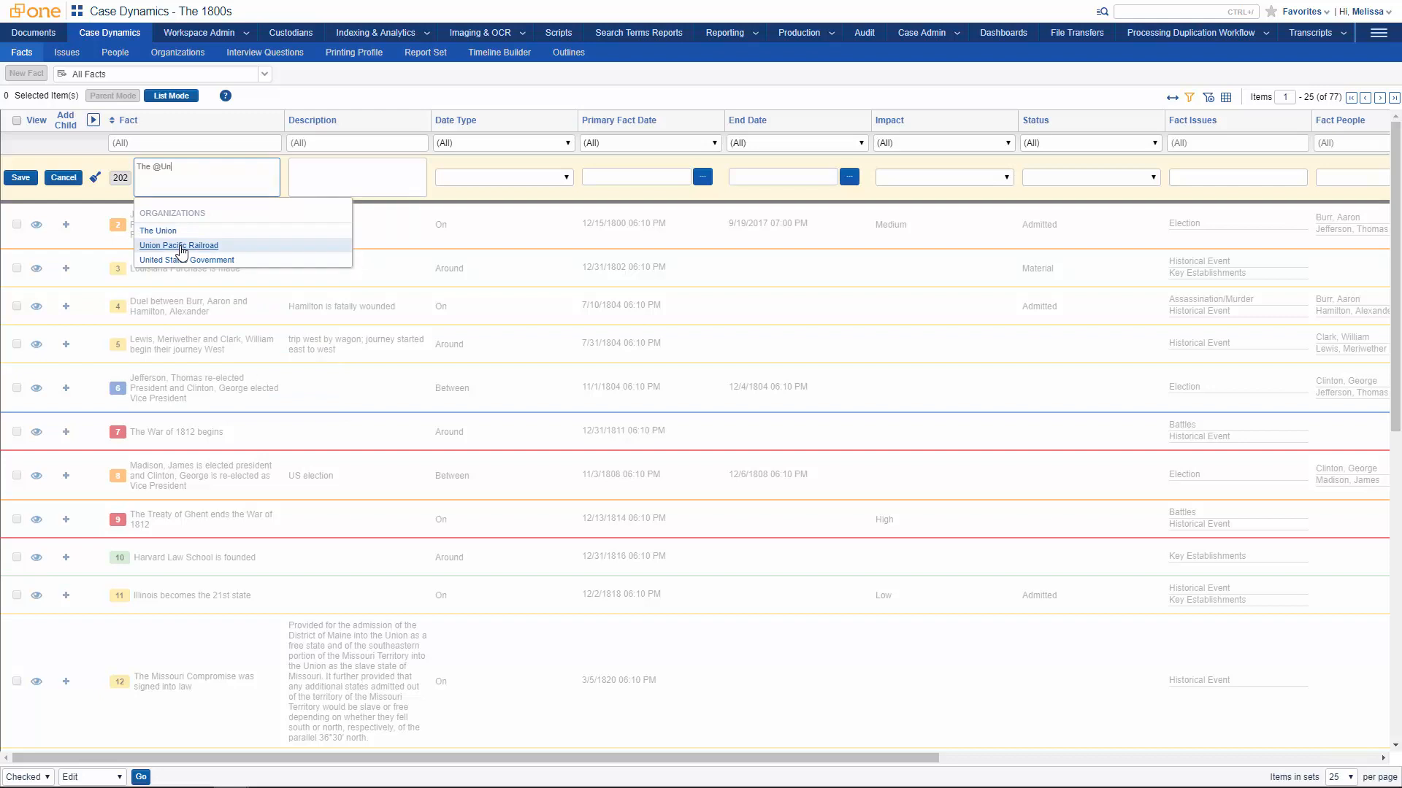
left_click(182, 246)
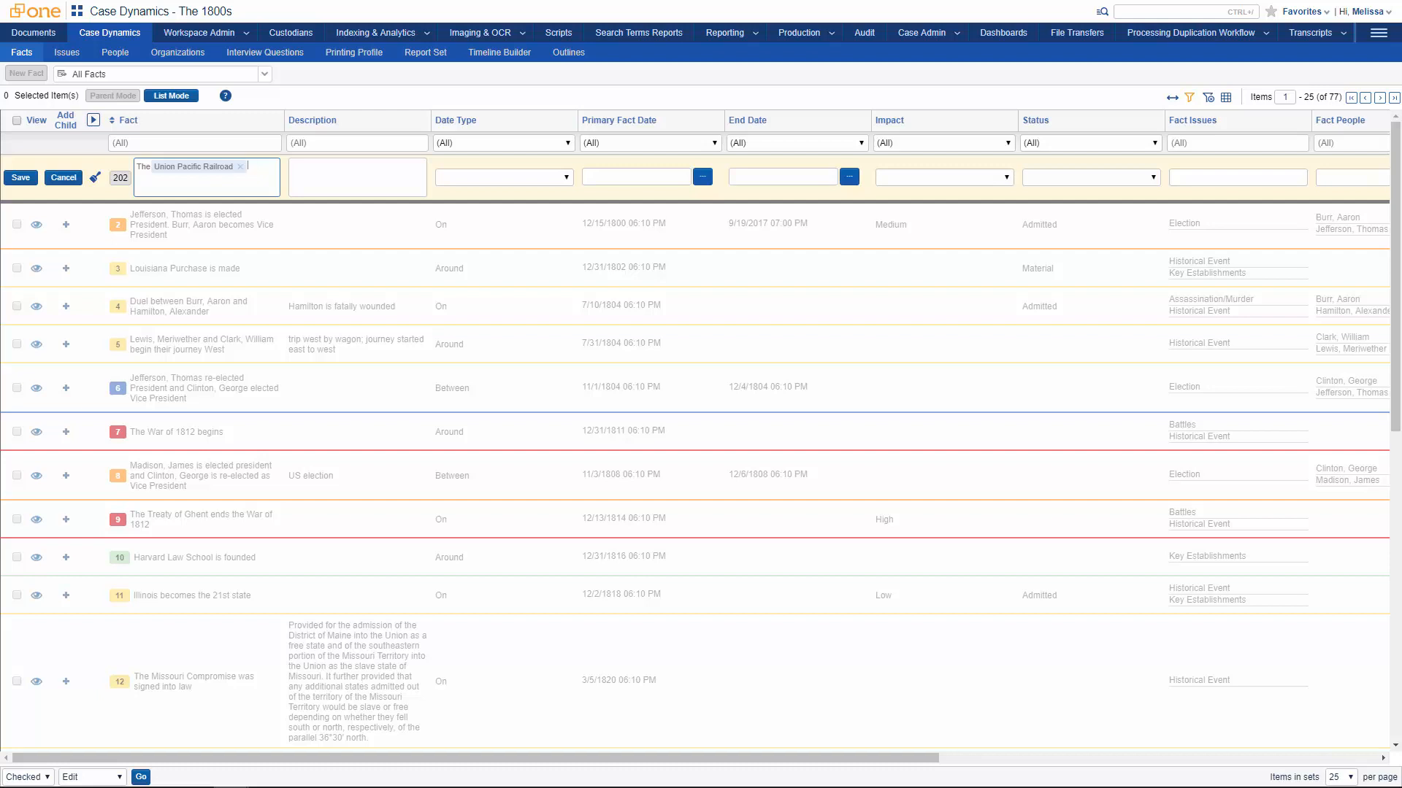
type("was incorporated under an act of Congress.")
key("Tab")
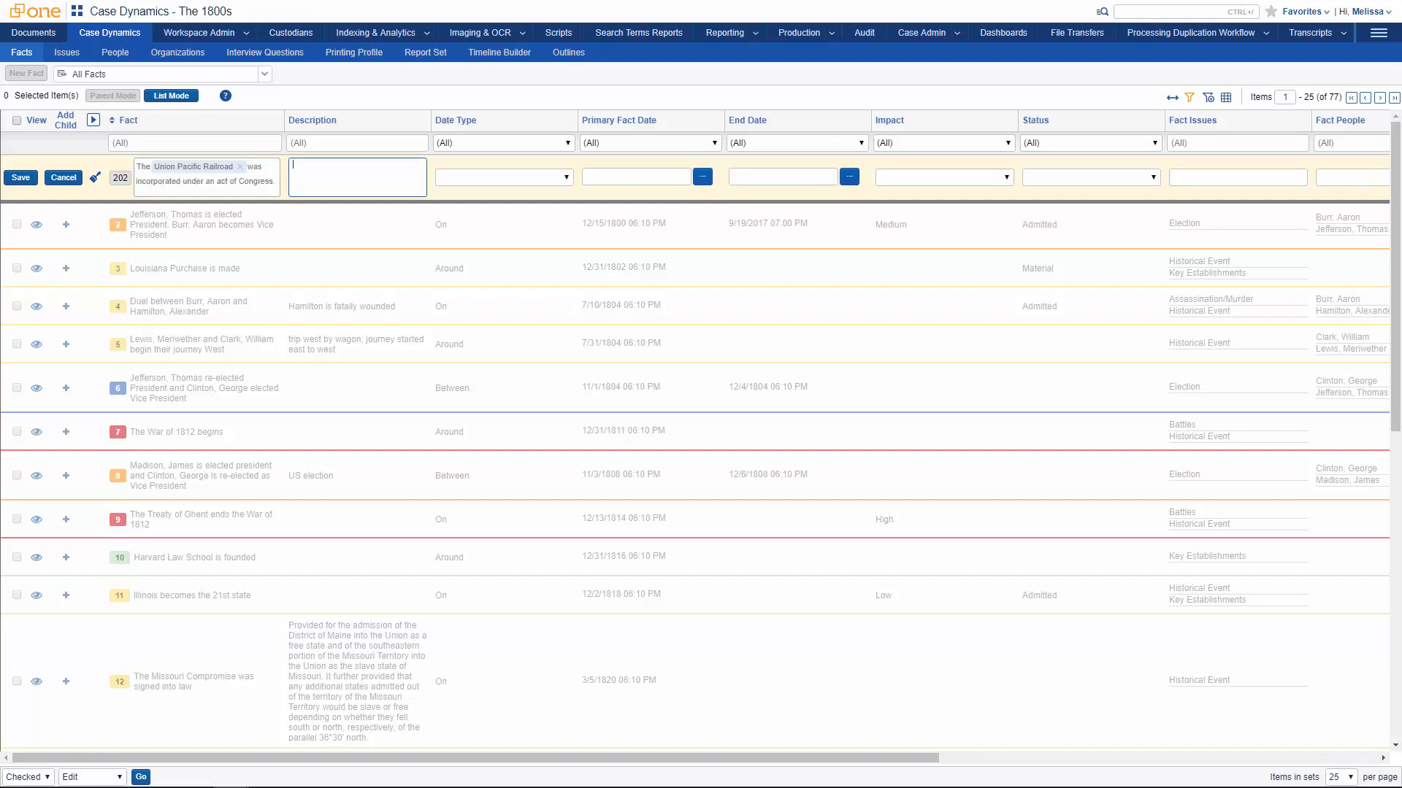
- Give the new fact the date type On and primary fact date 7/1/1862, check its linked organization, and save it
key("Tab")
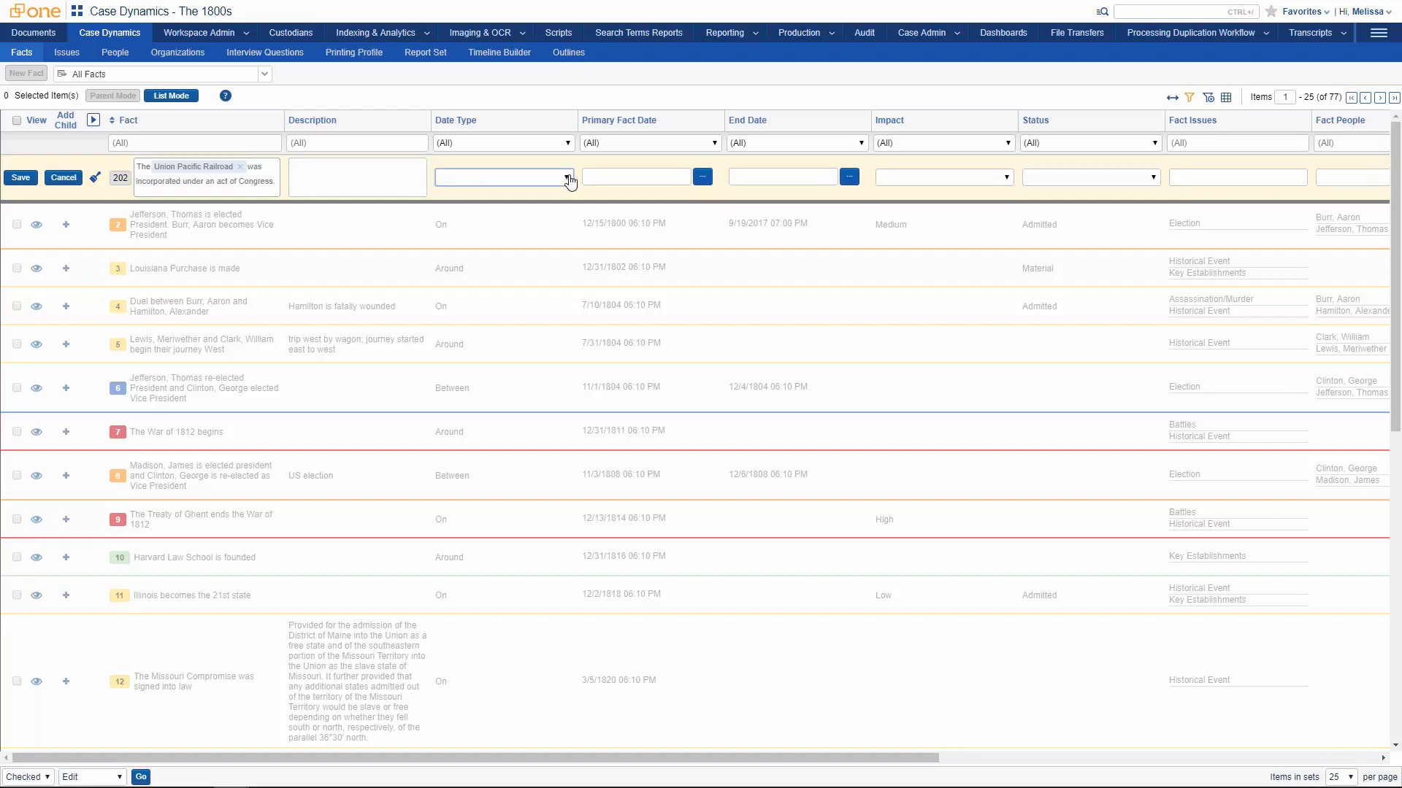
left_click(571, 183)
left_click(491, 208)
left_click(612, 177)
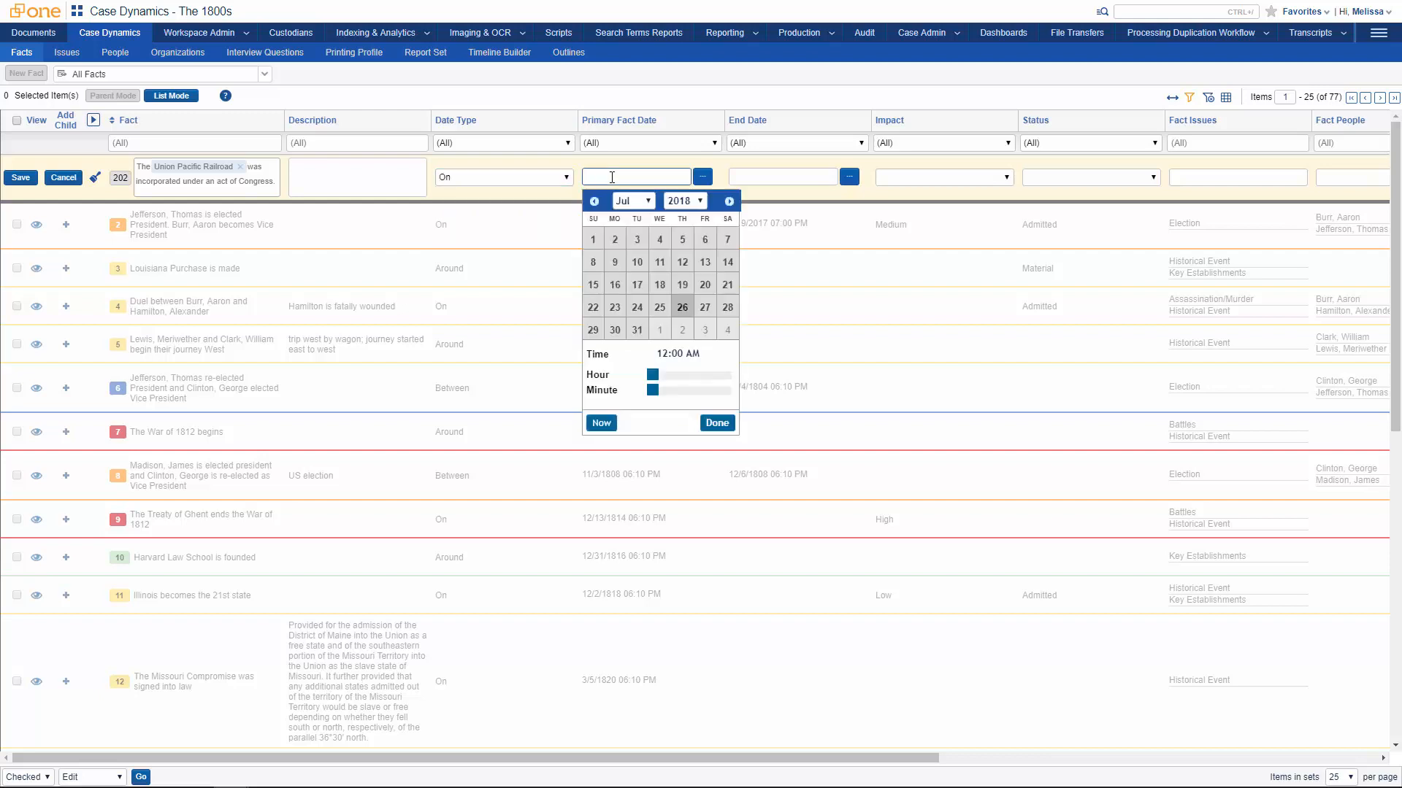
type("7/1/1862")
key("Tab")
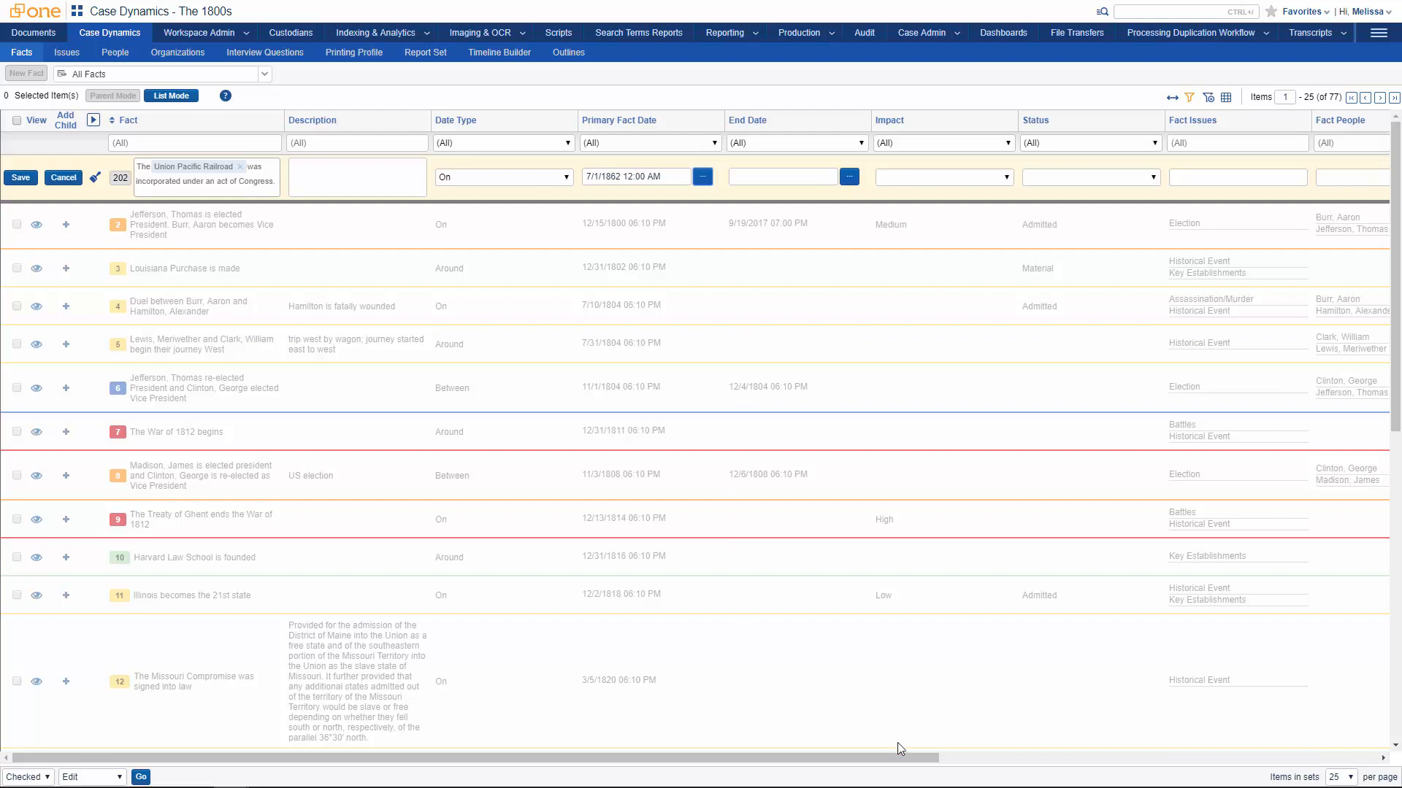
left_click_drag(919, 759, 1185, 760)
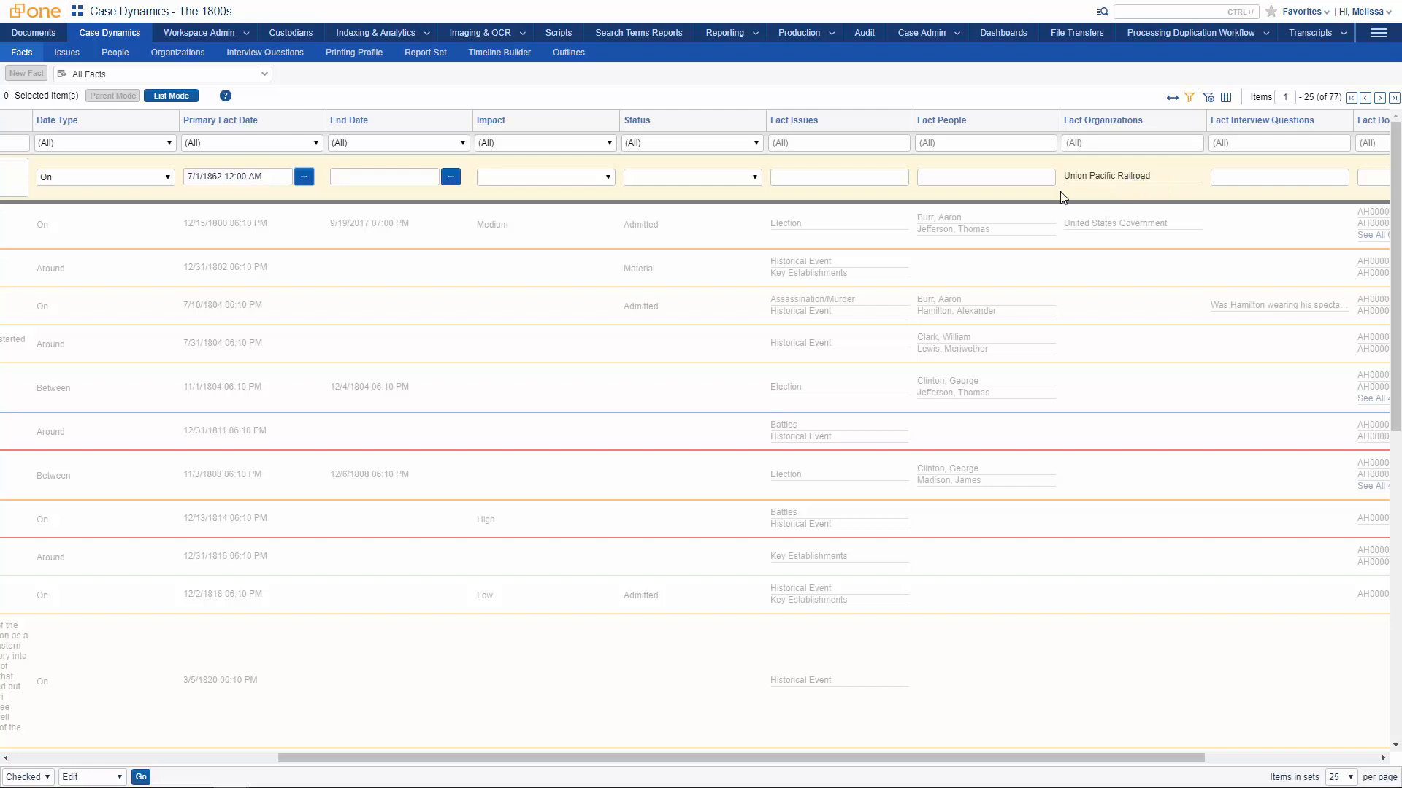
left_click_drag(733, 762, 410, 764)
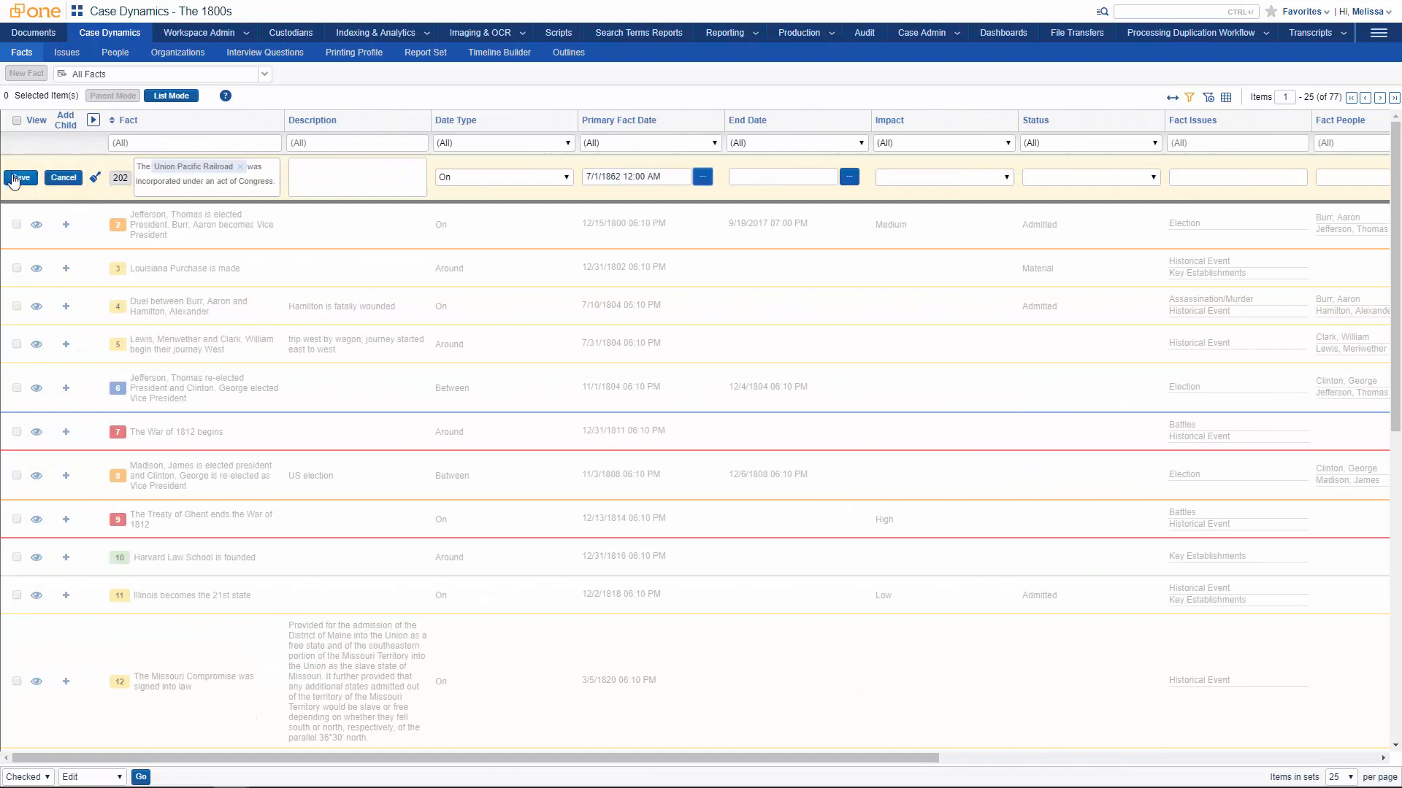
left_click(17, 180)
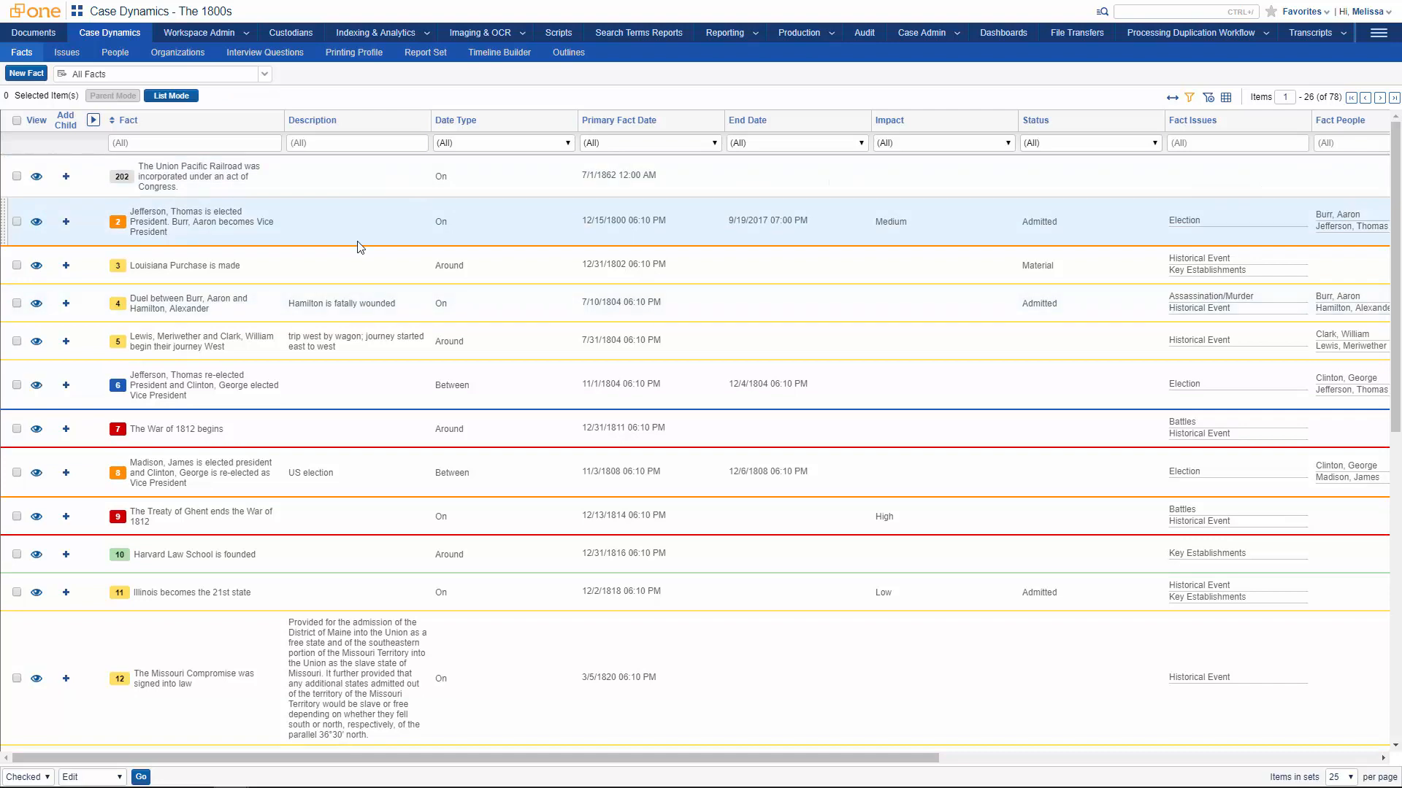
- Color-code the Union Pacific Railroad fact red and save the change
left_click(271, 180)
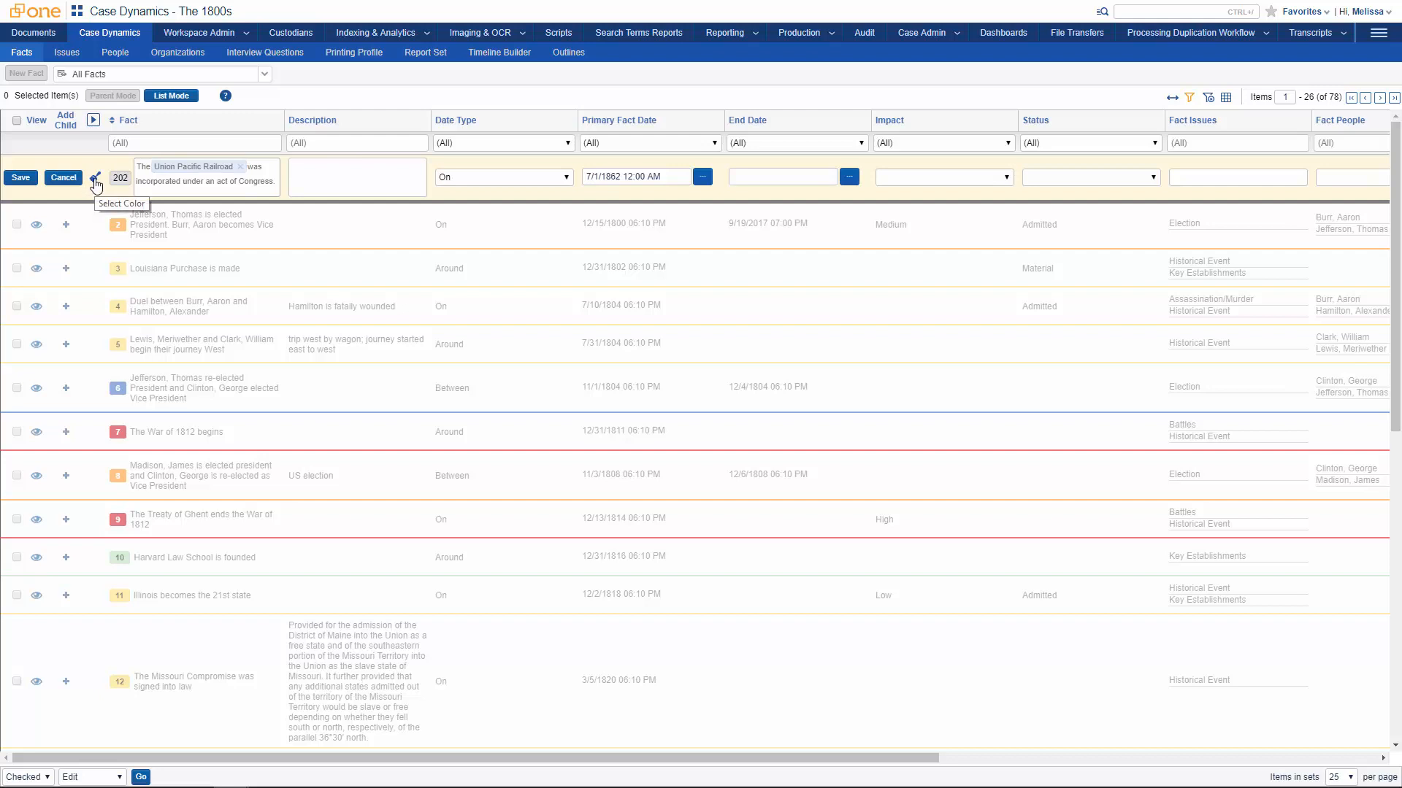
left_click(95, 179)
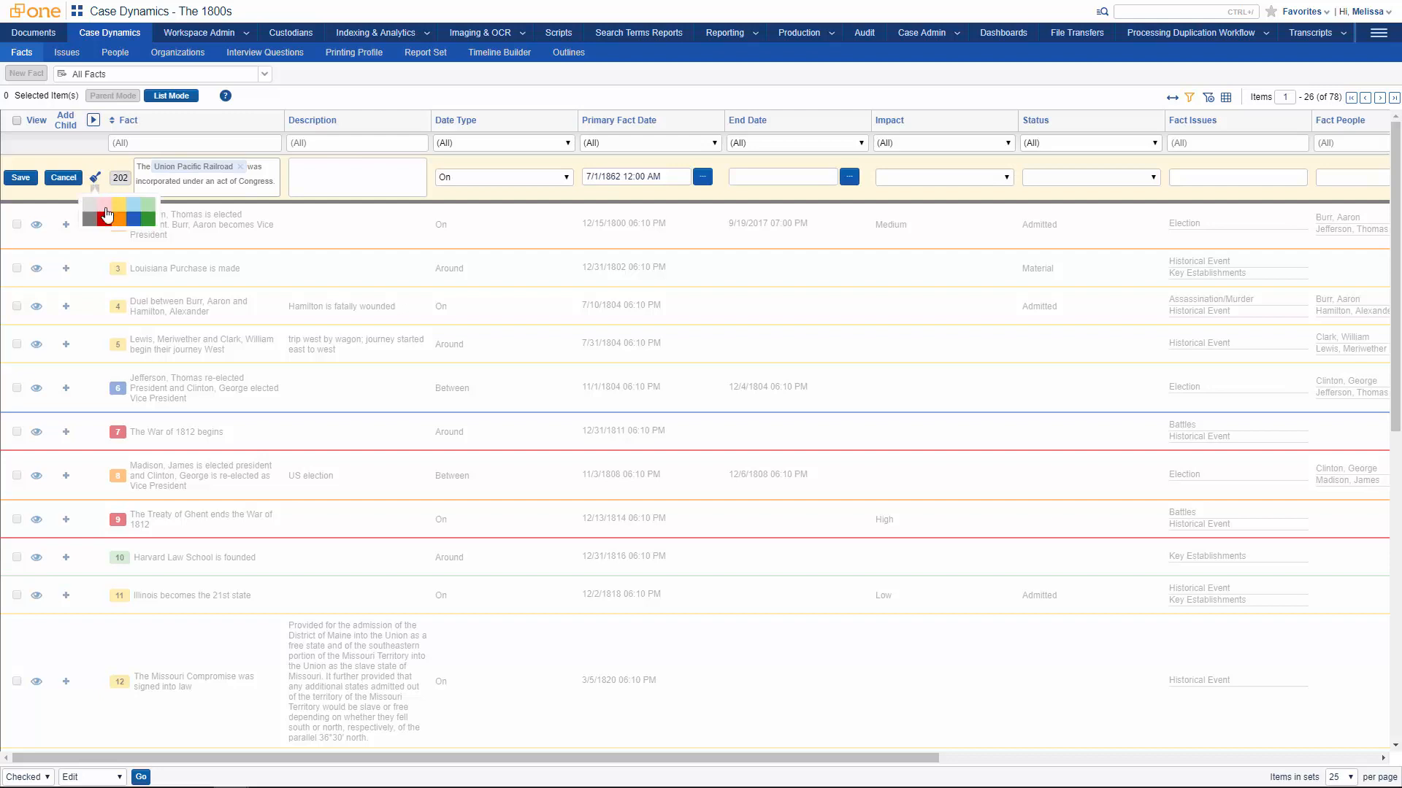
left_click(104, 218)
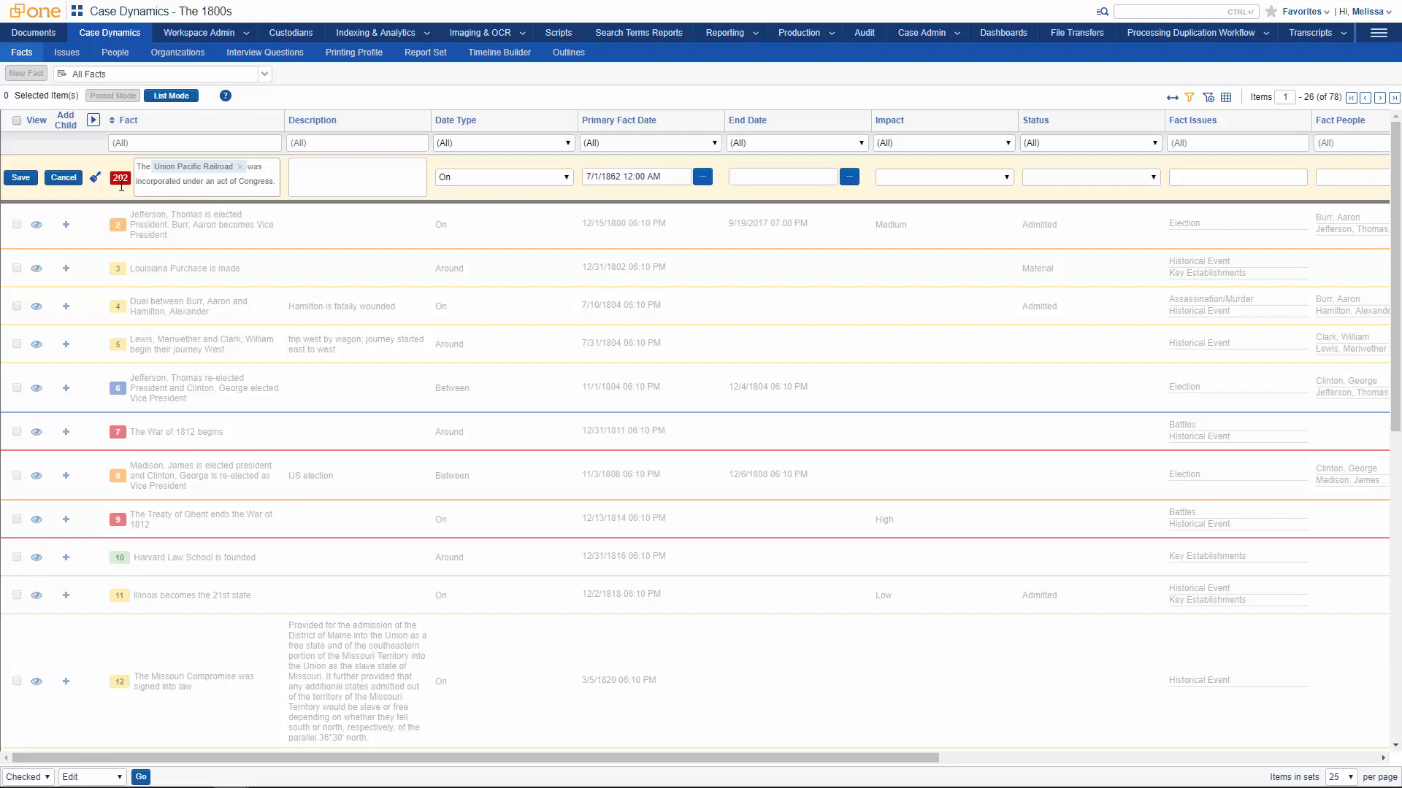
left_click(18, 180)
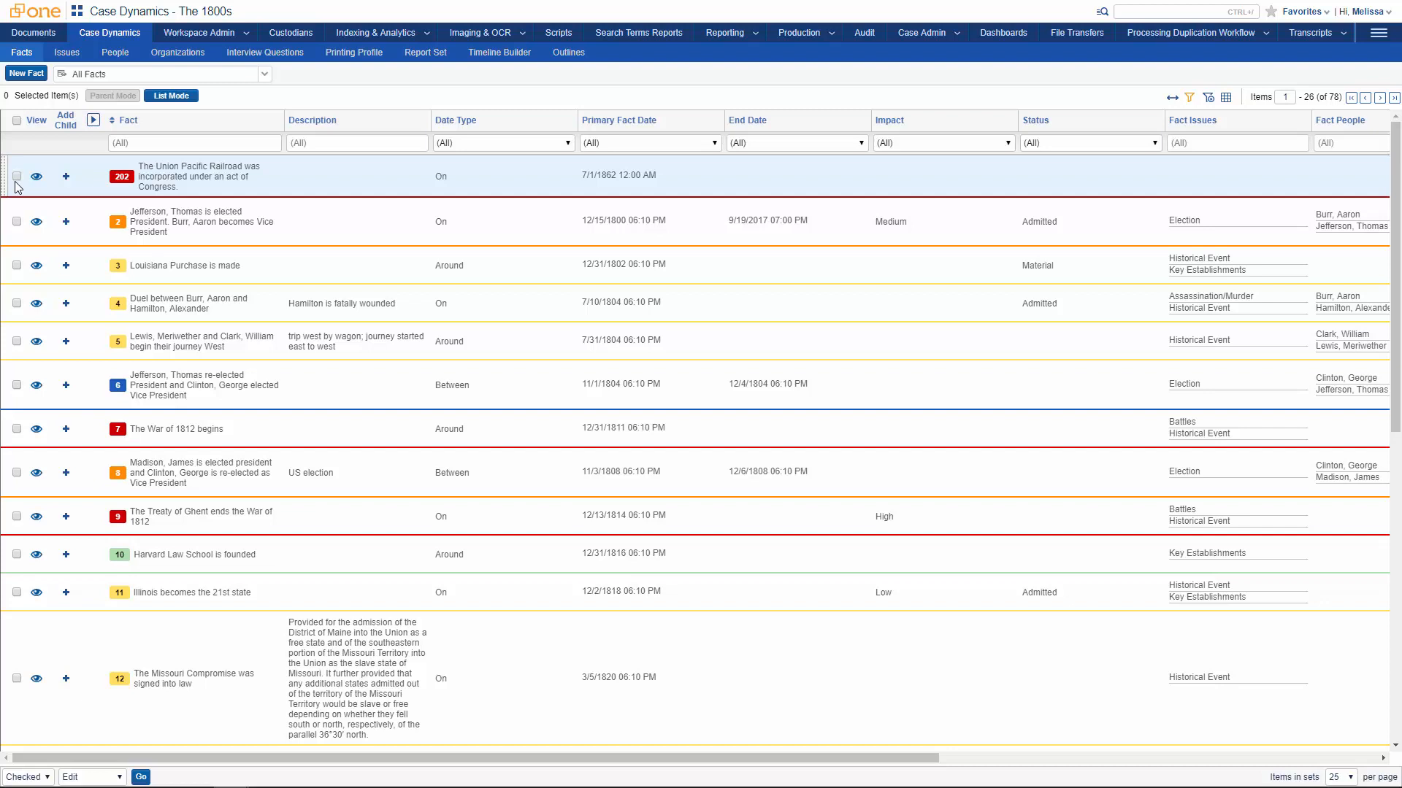
left_click(30, 38)
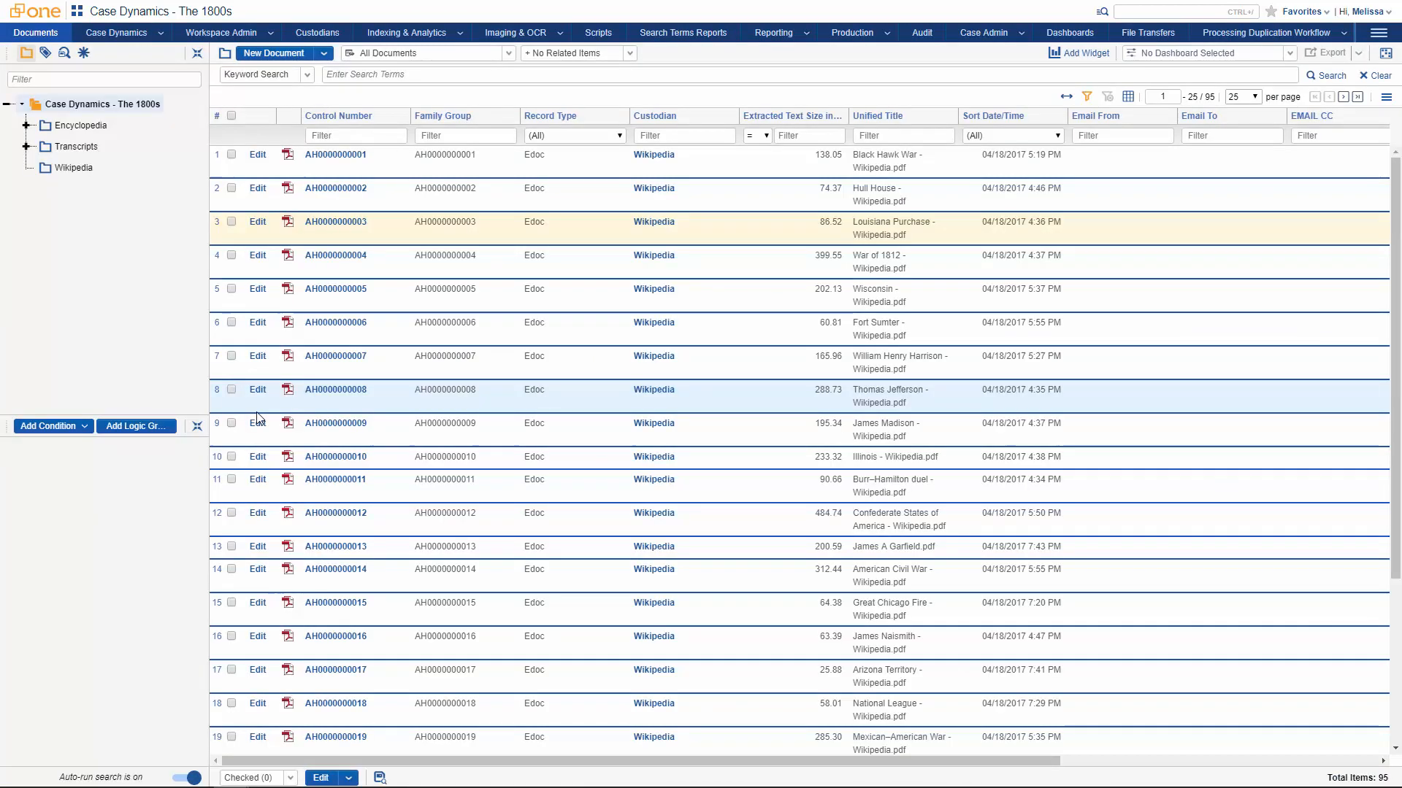
left_click(336, 222)
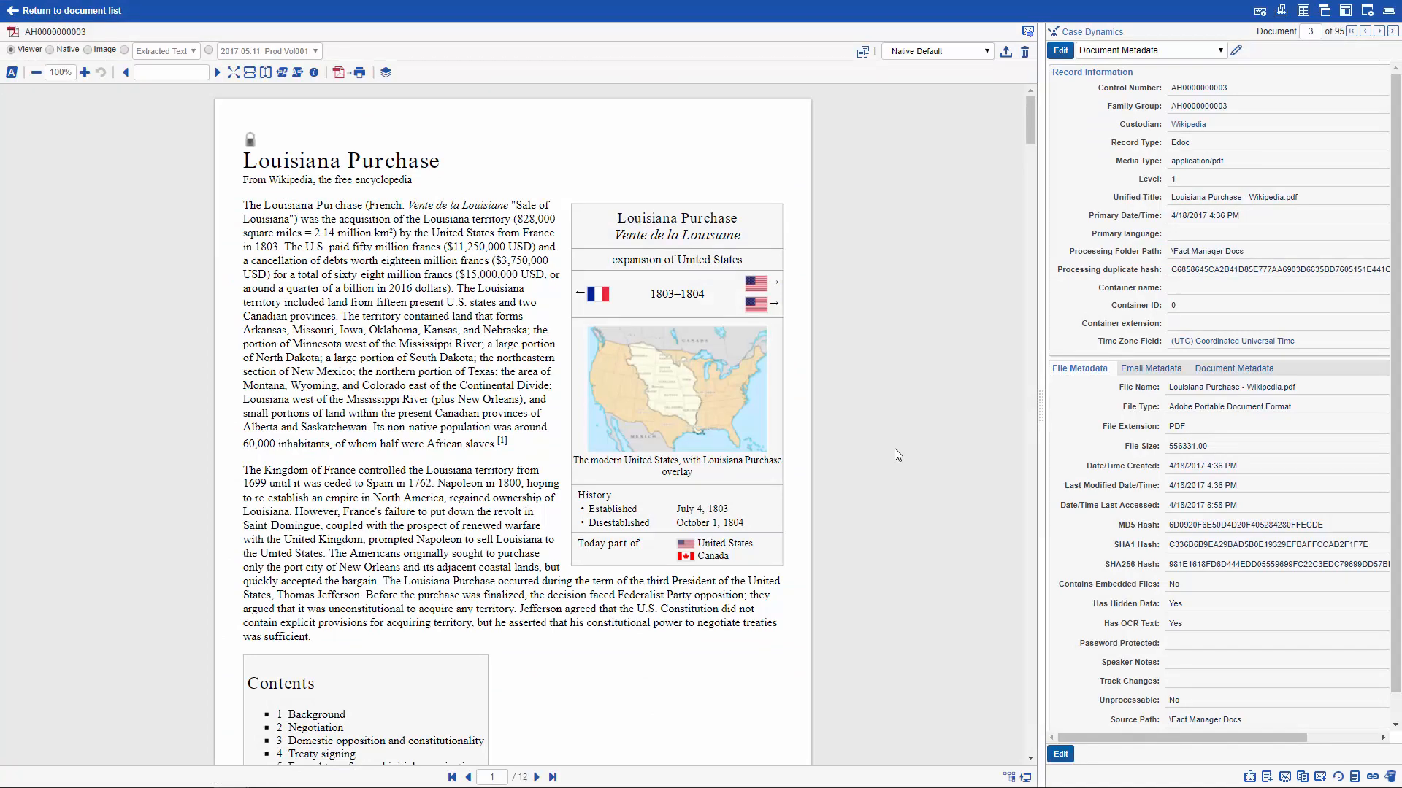
left_click(1104, 33)
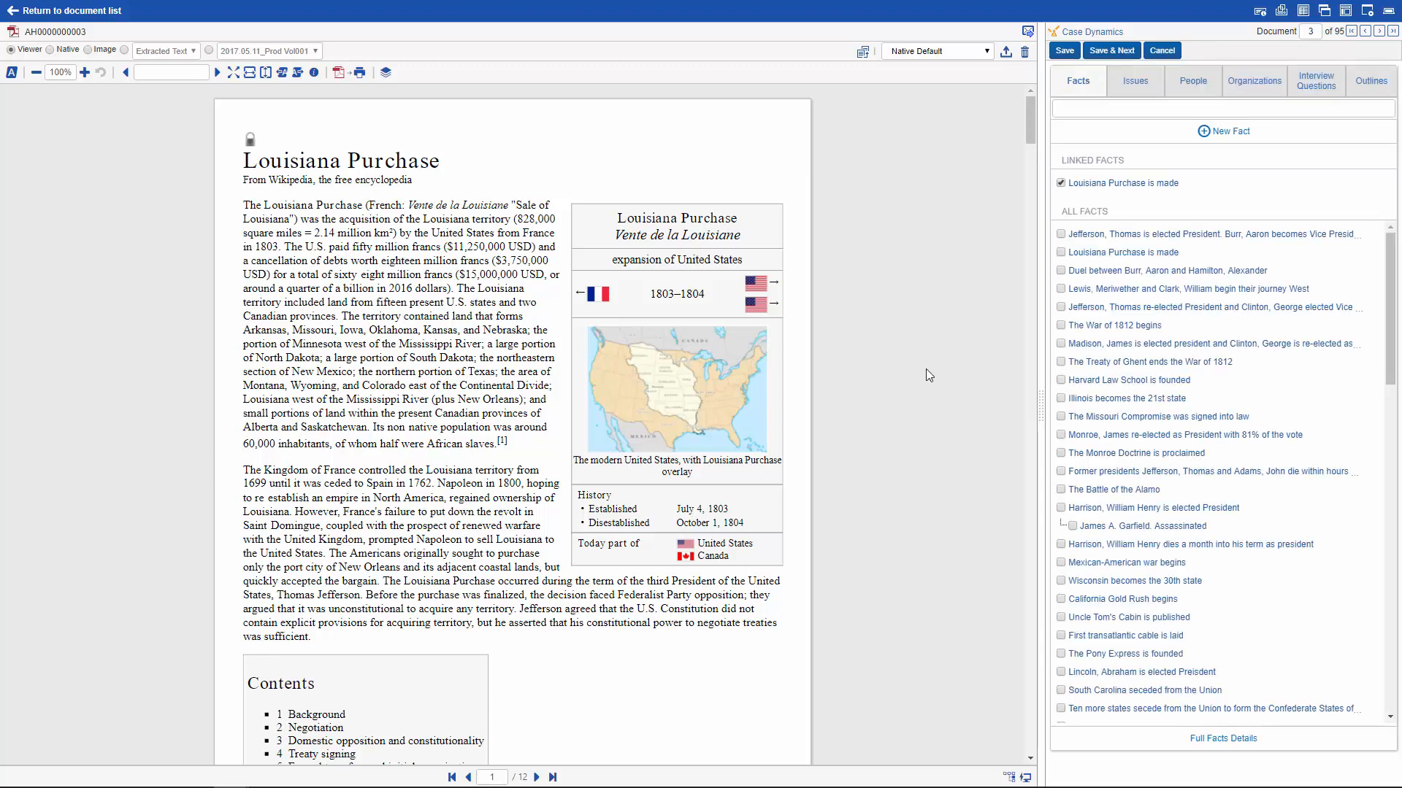
- Enter a new fact, "The US Senate authorized Jefferson to take possession of the territory.", with date type On and primary fact date 10/21/1803
left_click(1231, 133)
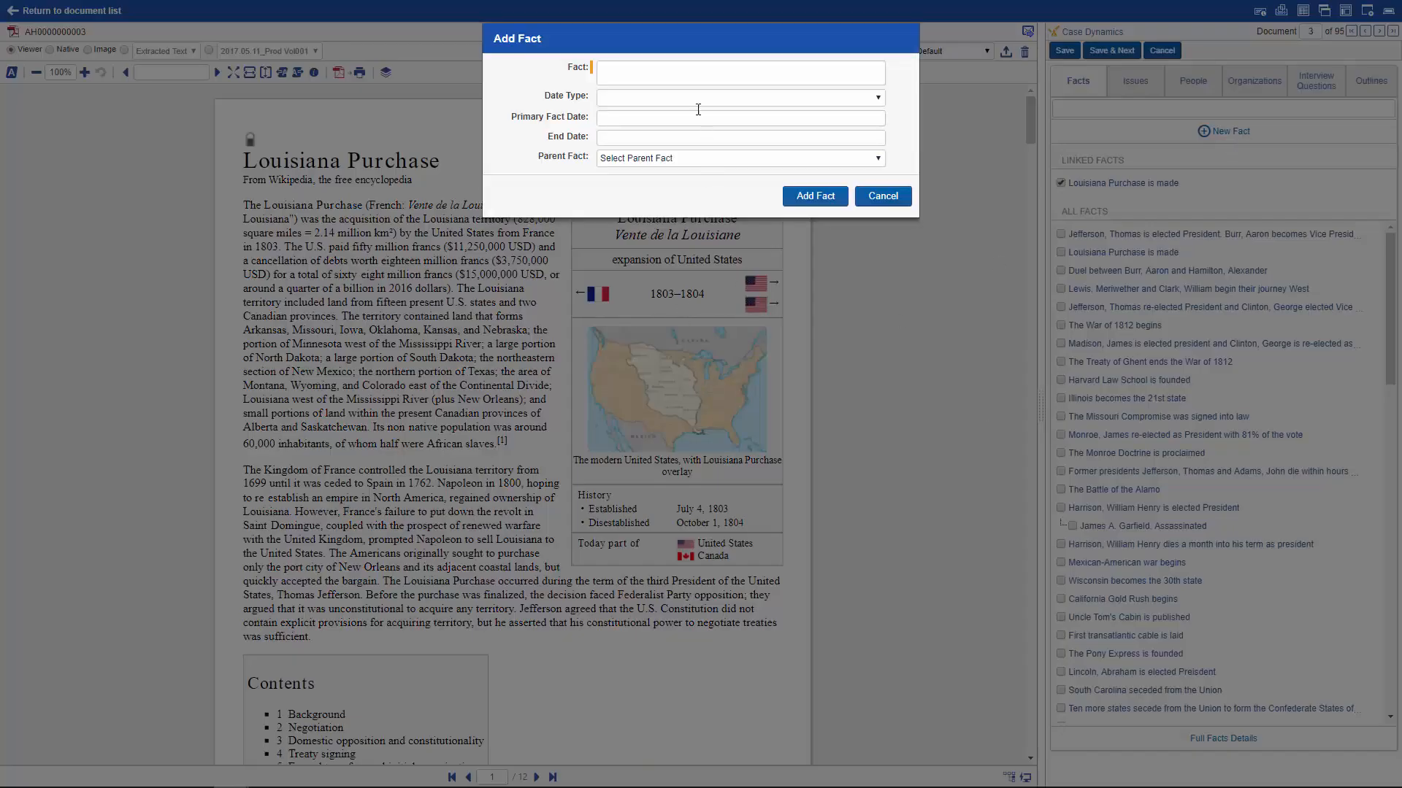
left_click(704, 73)
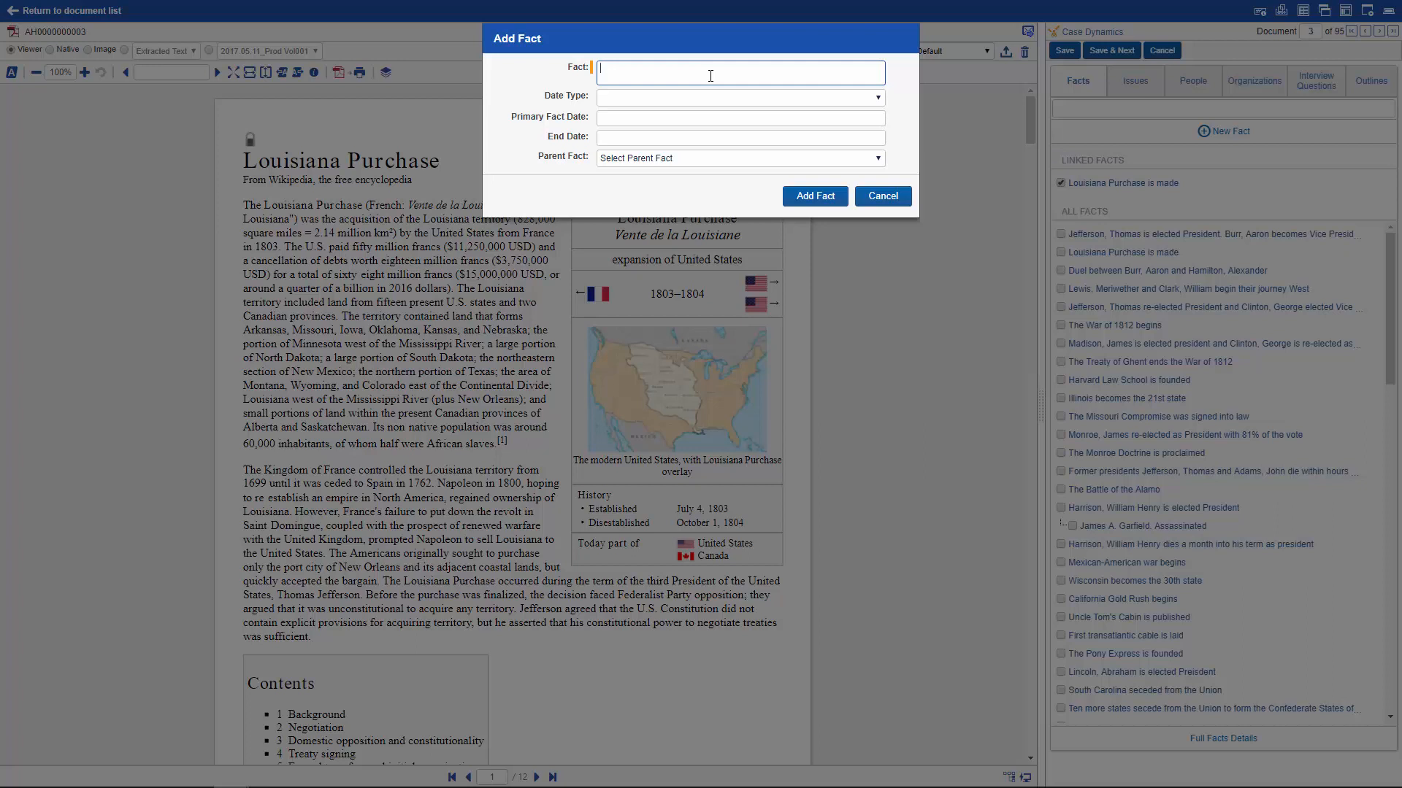
type("The US Senate authorized Jefferson to take possession of the territory.")
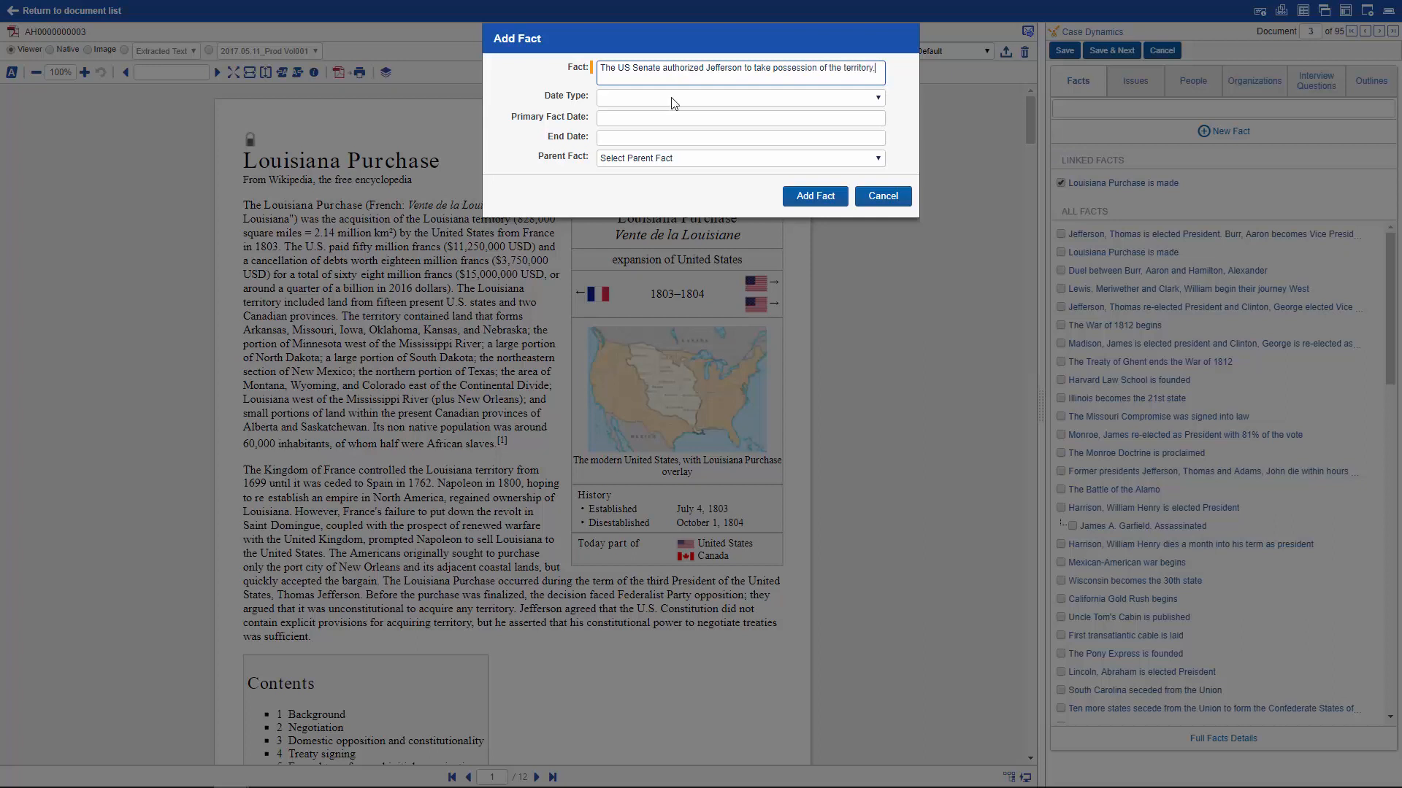
left_click(671, 101)
left_click(645, 123)
left_click(644, 121)
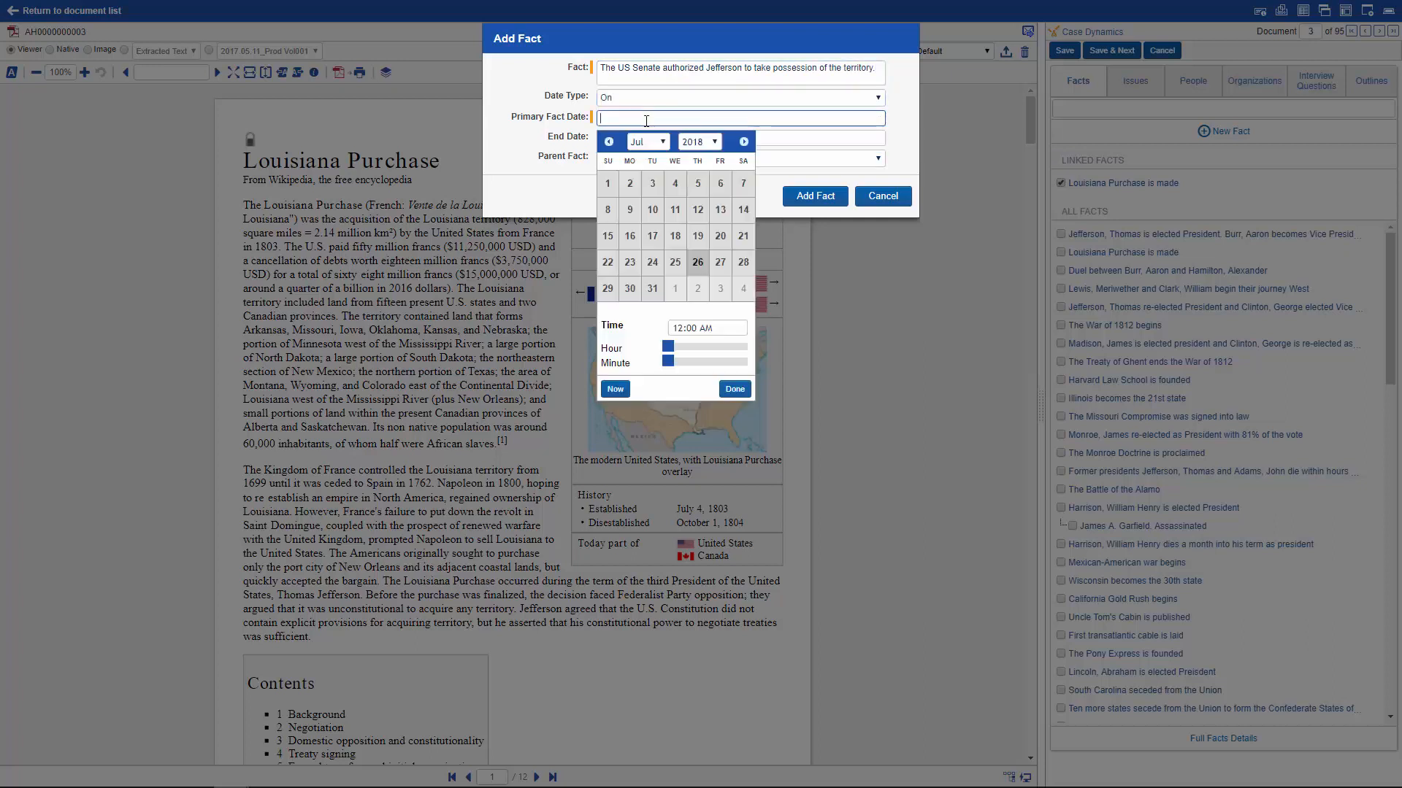
type("10/21/1803")
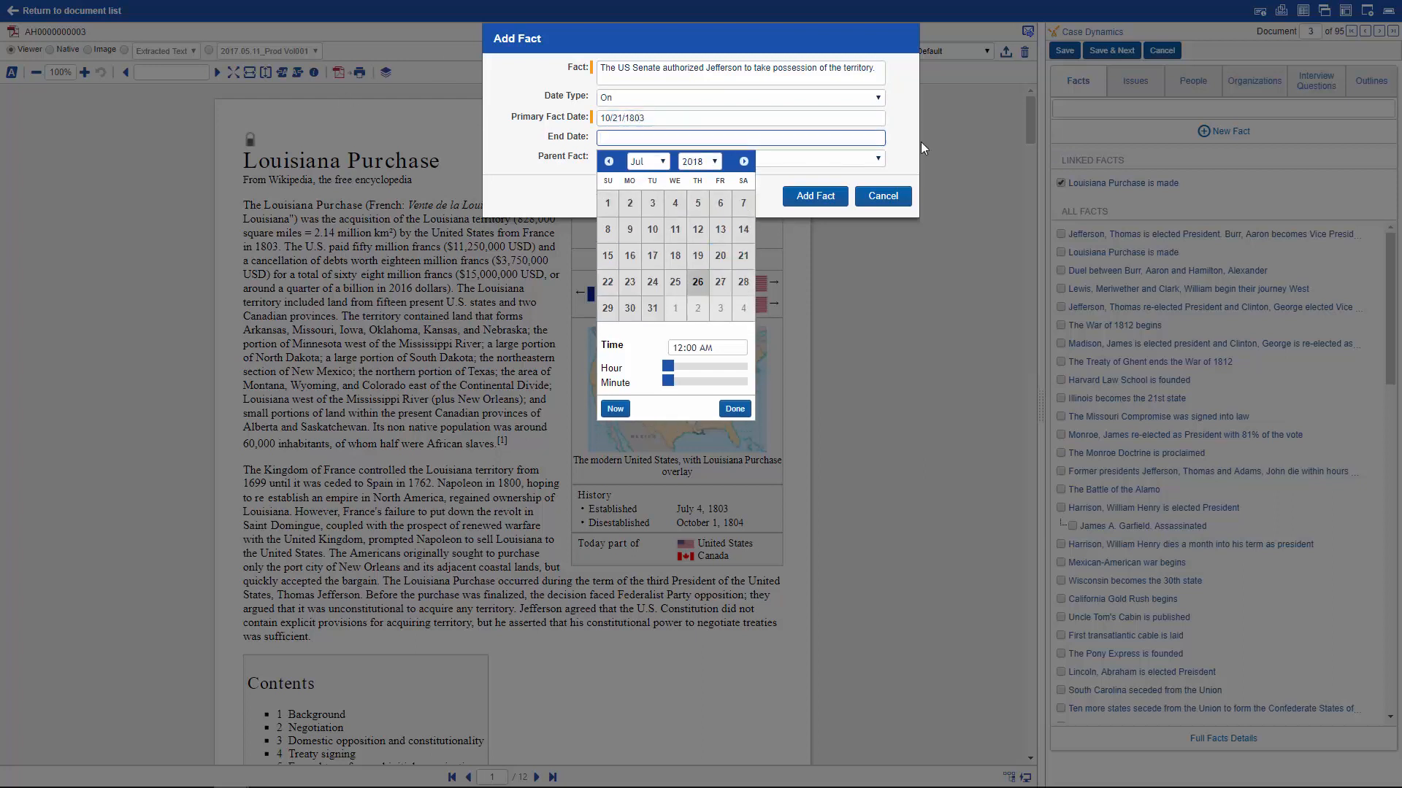
- Set "Louisiana Purchase is made" as the parent fact, leave the end date empty, and add the new fact
left_click(611, 165)
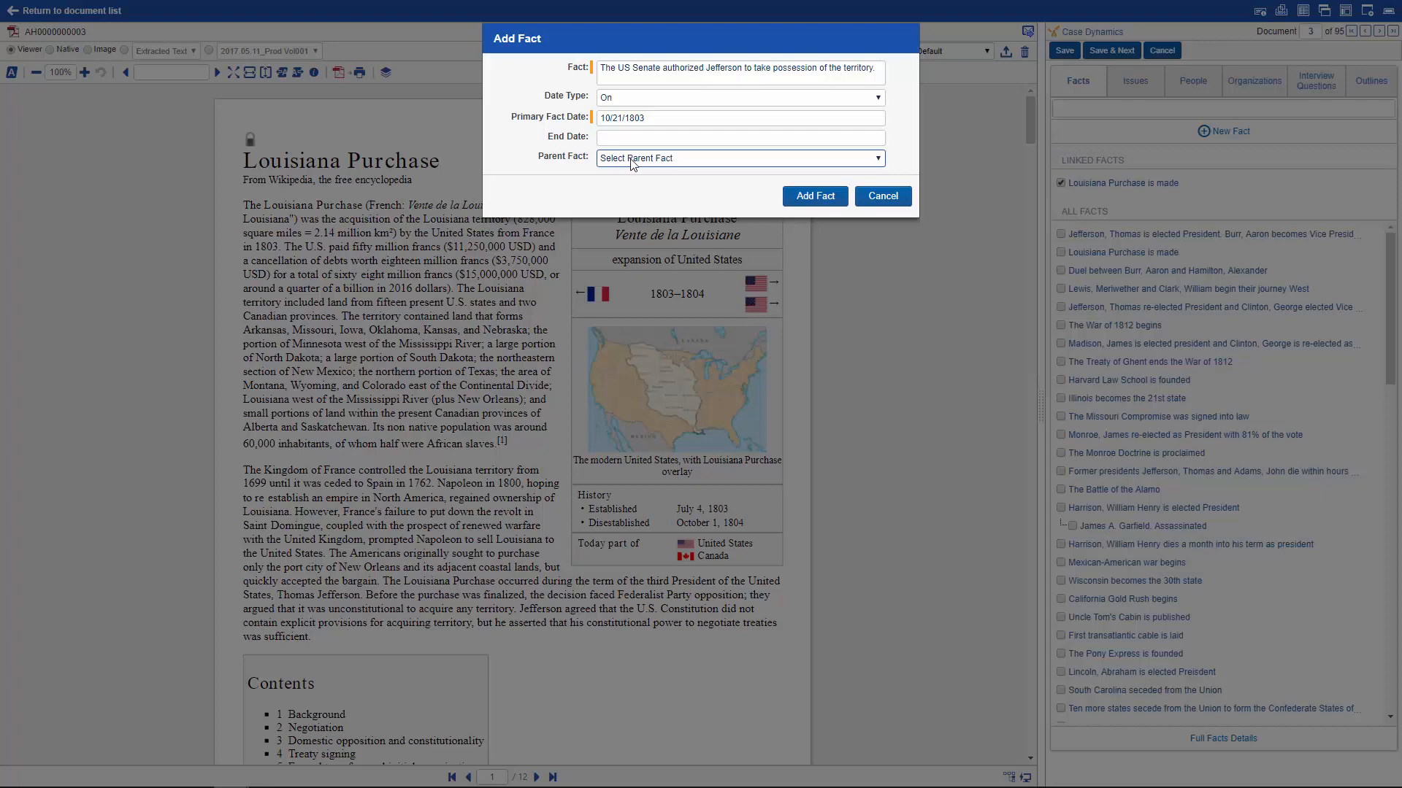
left_click(632, 160)
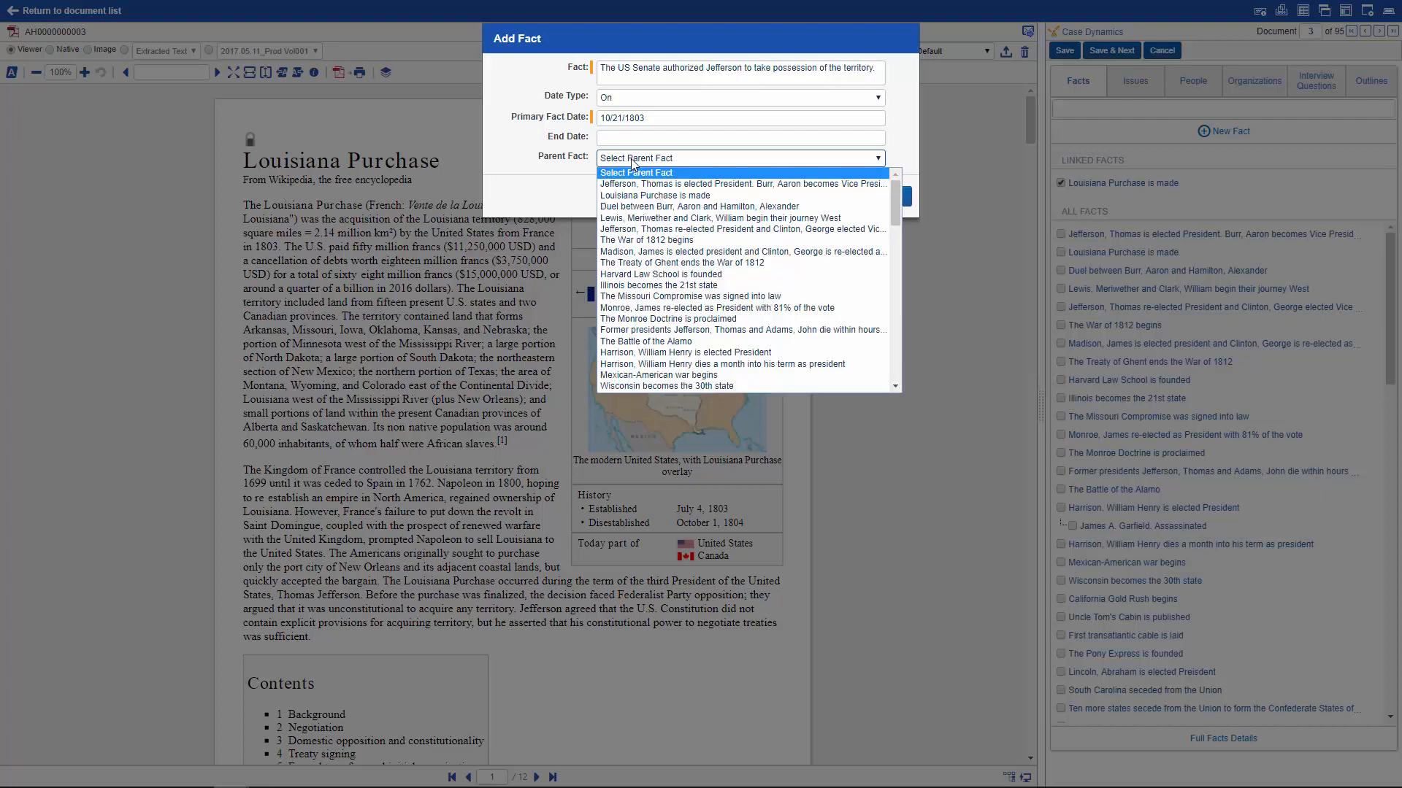
left_click(644, 197)
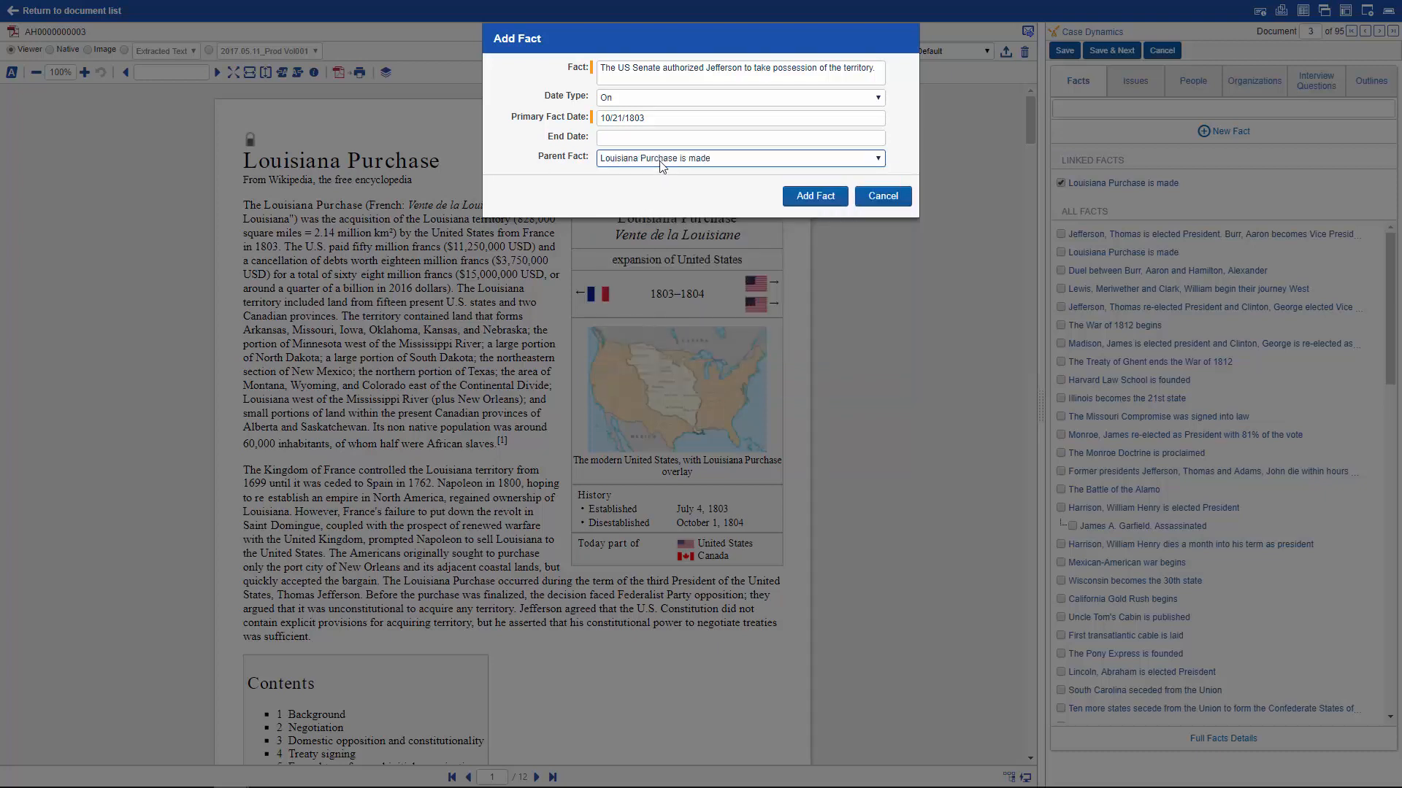
left_click(814, 199)
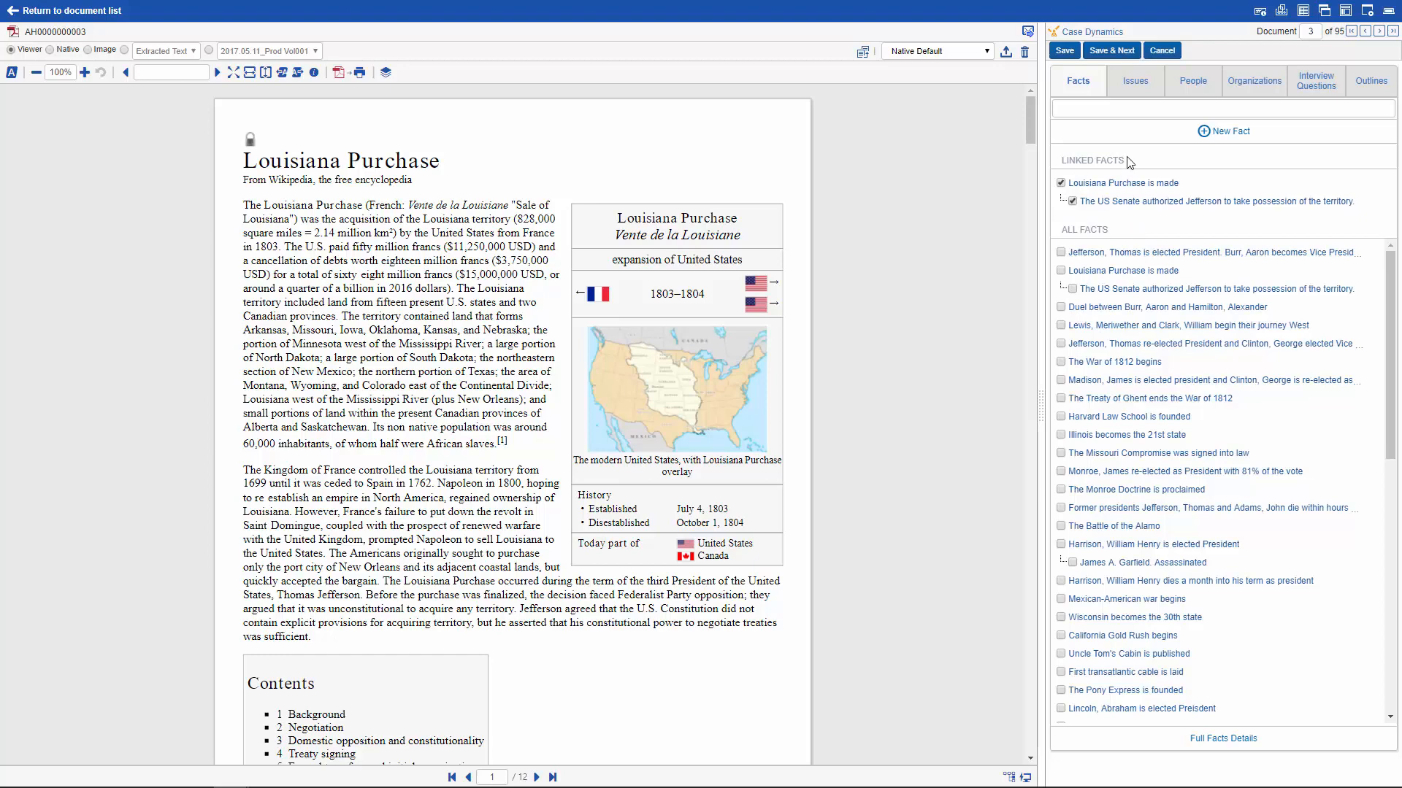
- Link Thomas Jefferson to the Louisiana Purchase document as a person and save the coding
left_click(1194, 84)
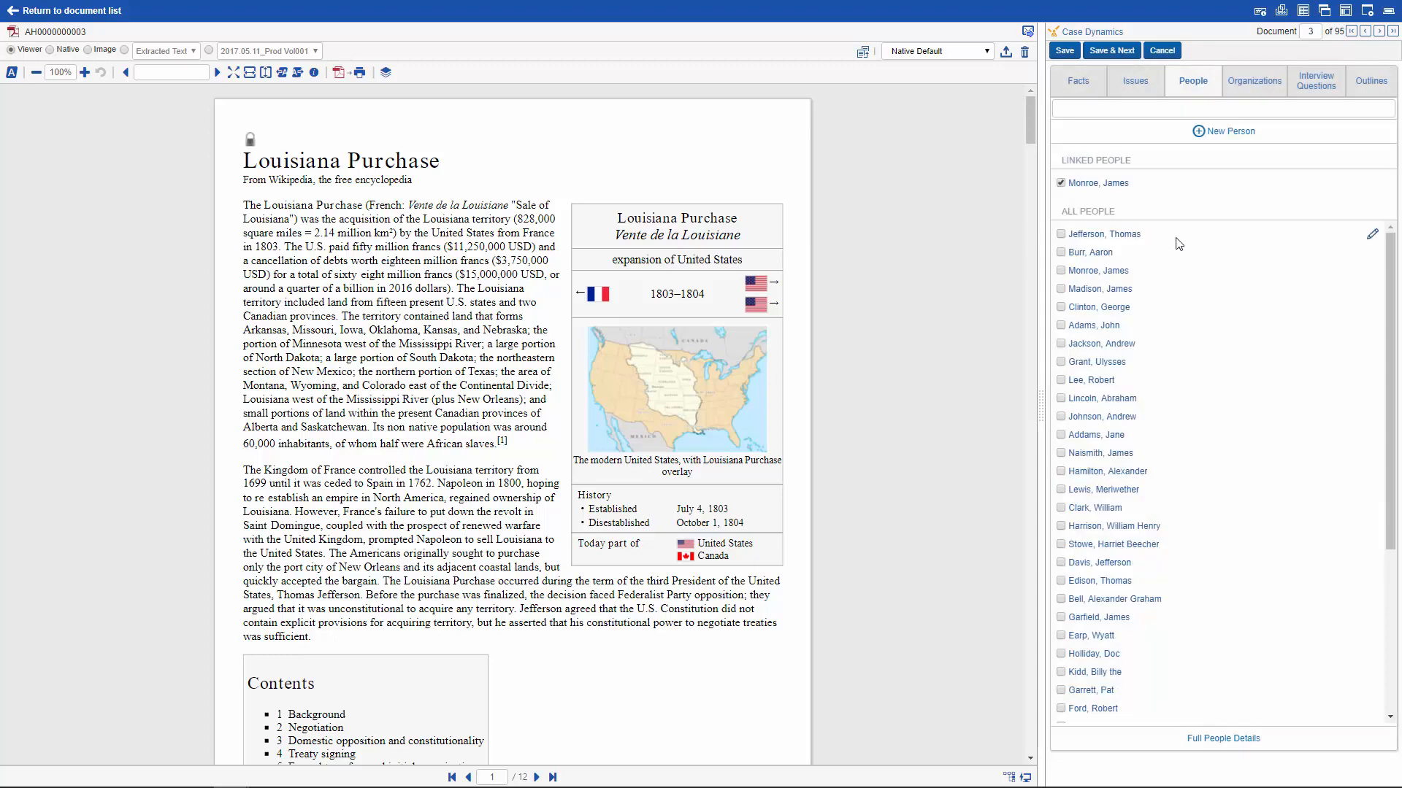
left_click(1060, 234)
left_click(1076, 48)
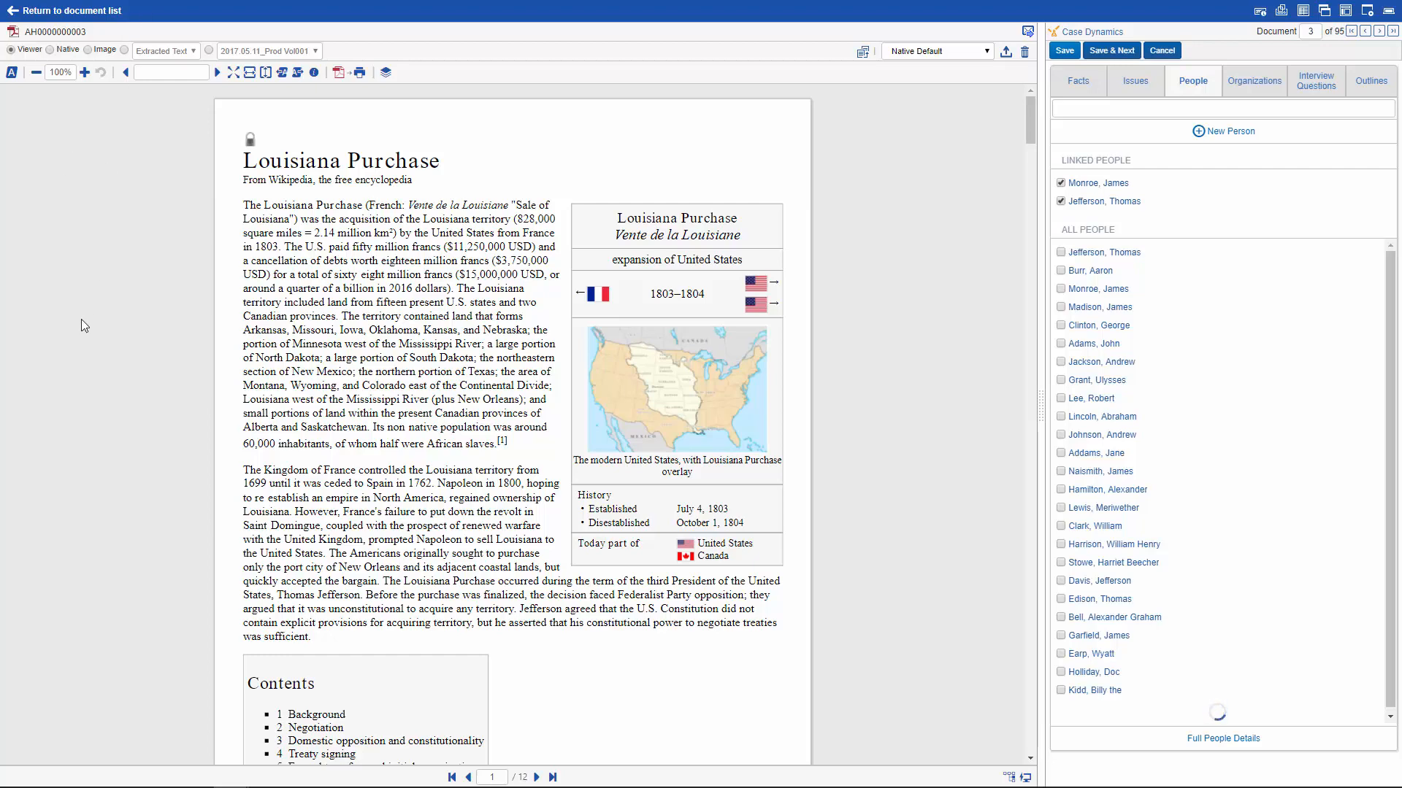
- Return to the document list and open the Hamilton Alexander.txt transcript from the Transcripts folder
left_click(82, 10)
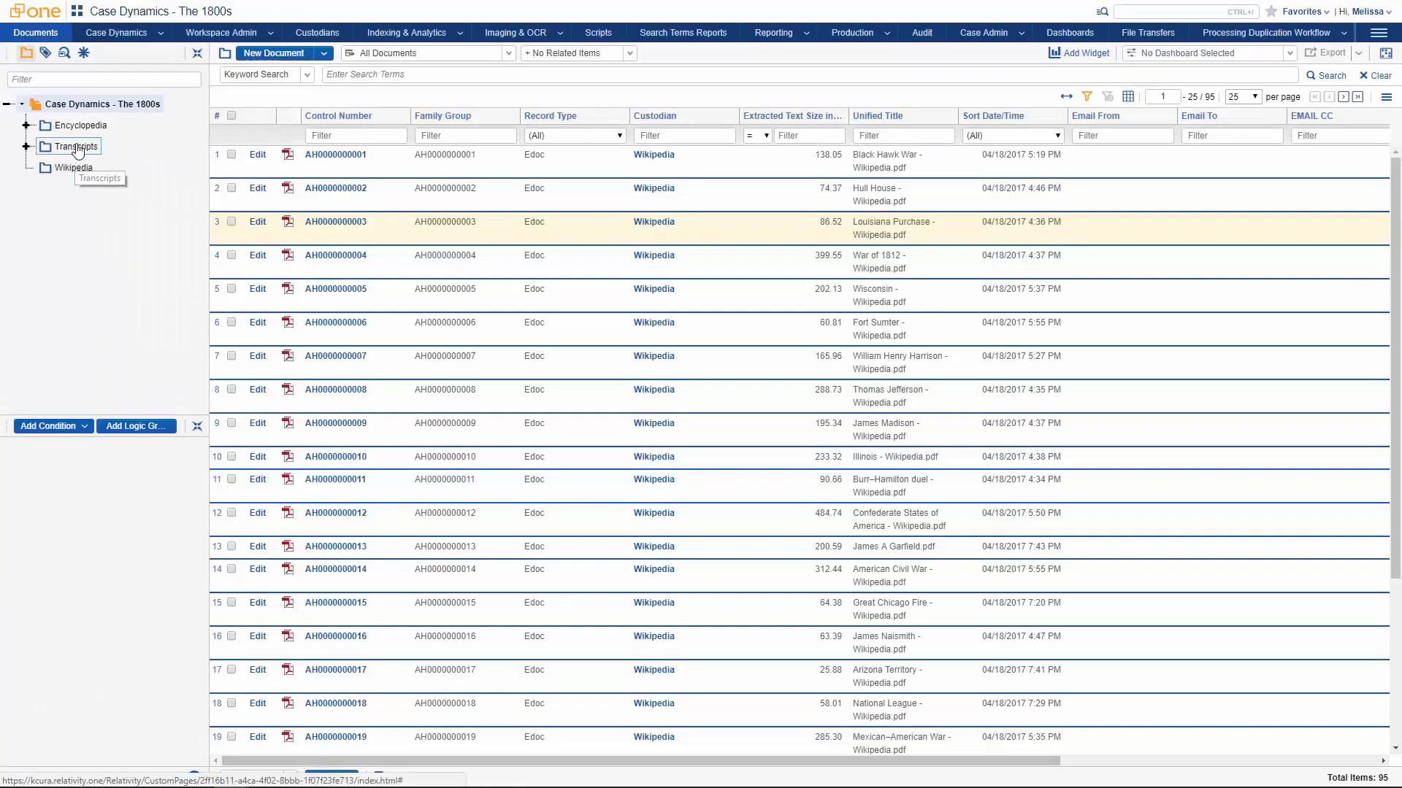
left_click(78, 146)
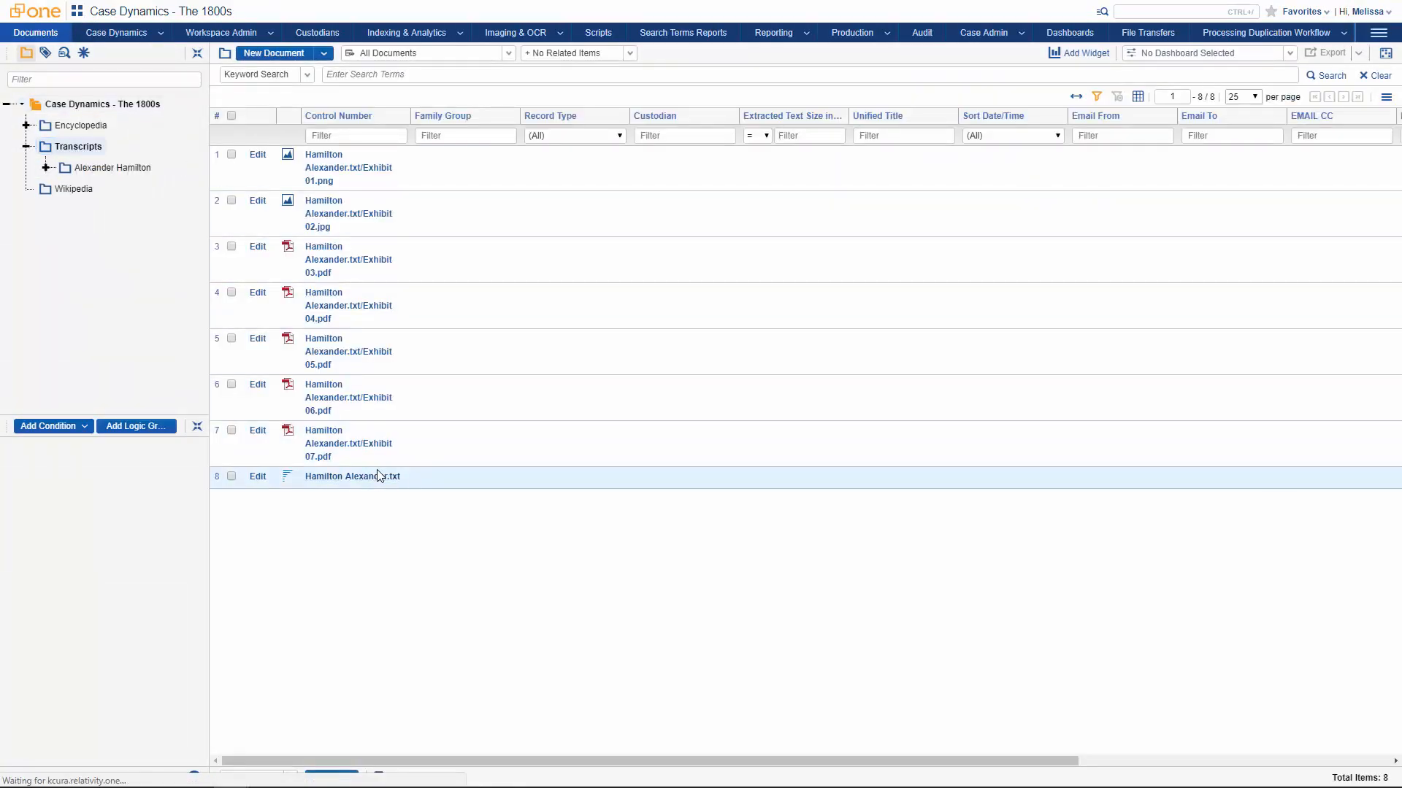
left_click(379, 476)
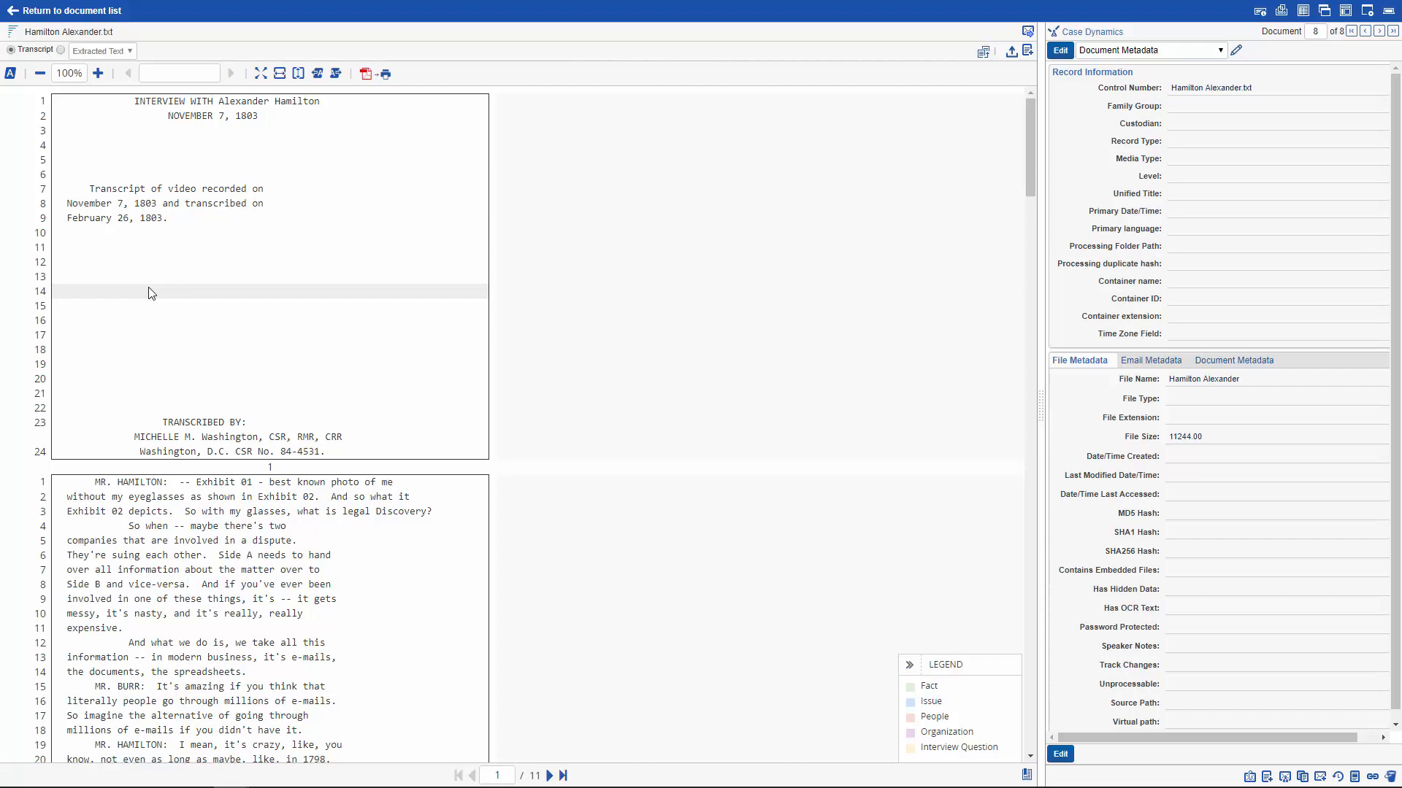
- Add Mr. Burr's transcript question "So you're a programmer by background and not a lawyer..." as a new interview question without a parent
scroll(151, 293, "down", 6)
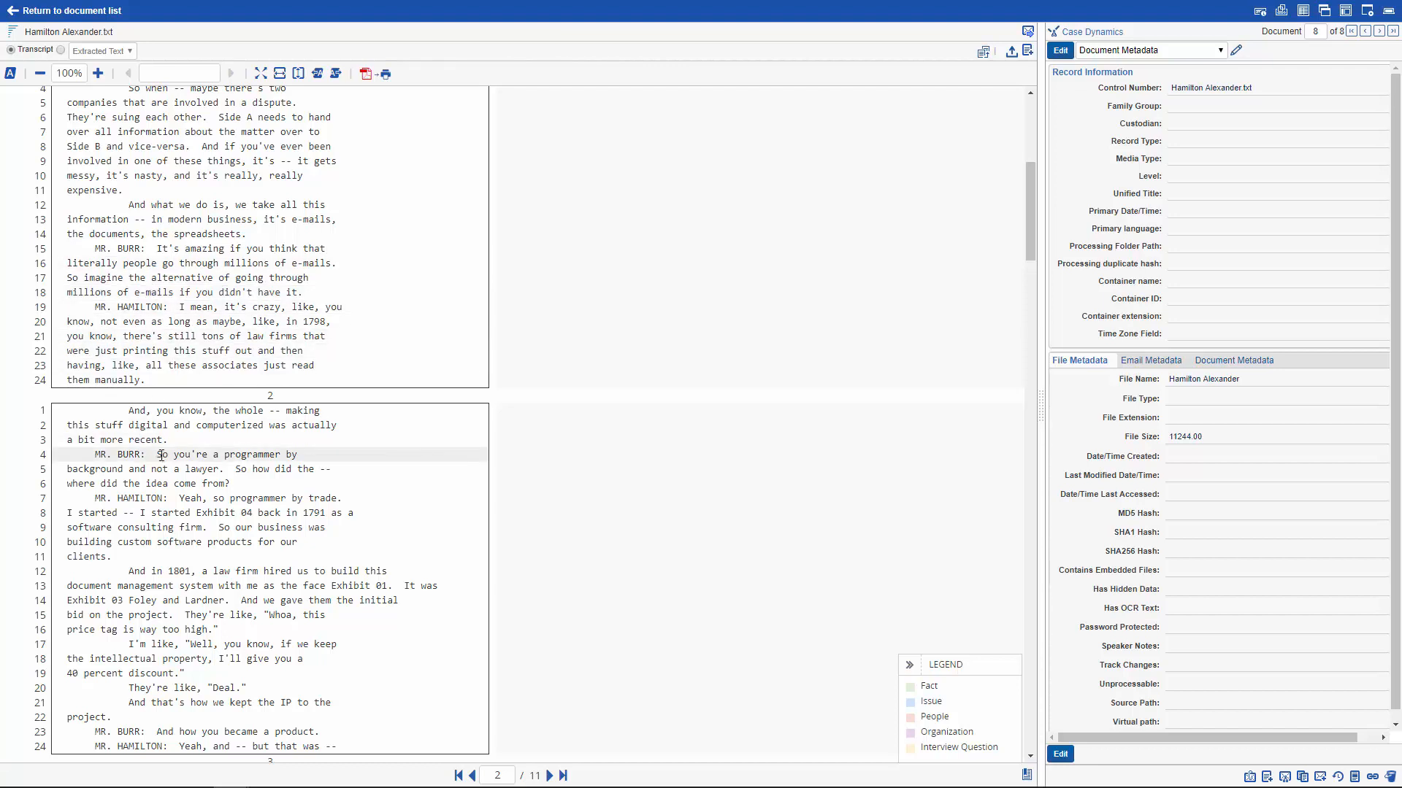
left_click_drag(159, 454, 227, 471)
right_click(232, 470)
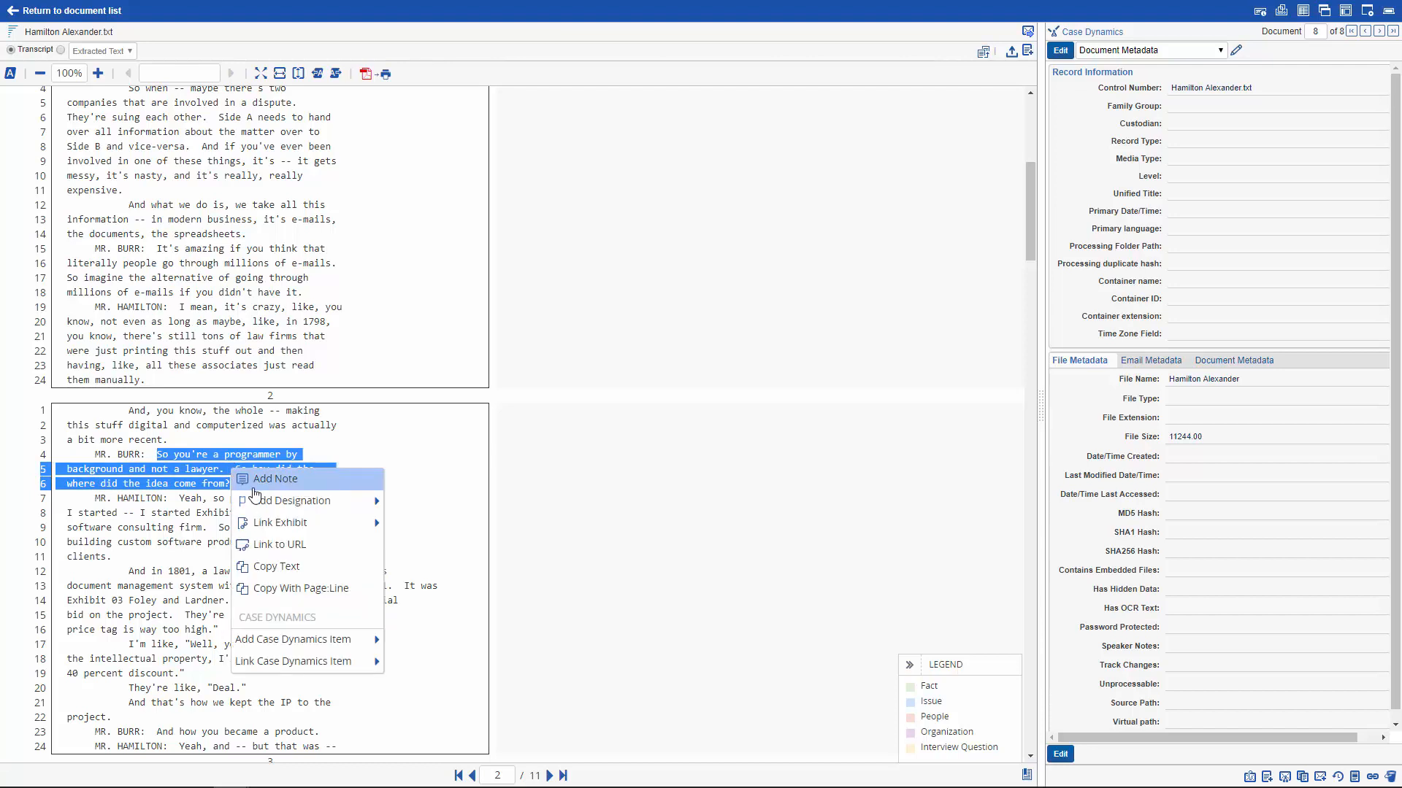
mouse_move(325, 642)
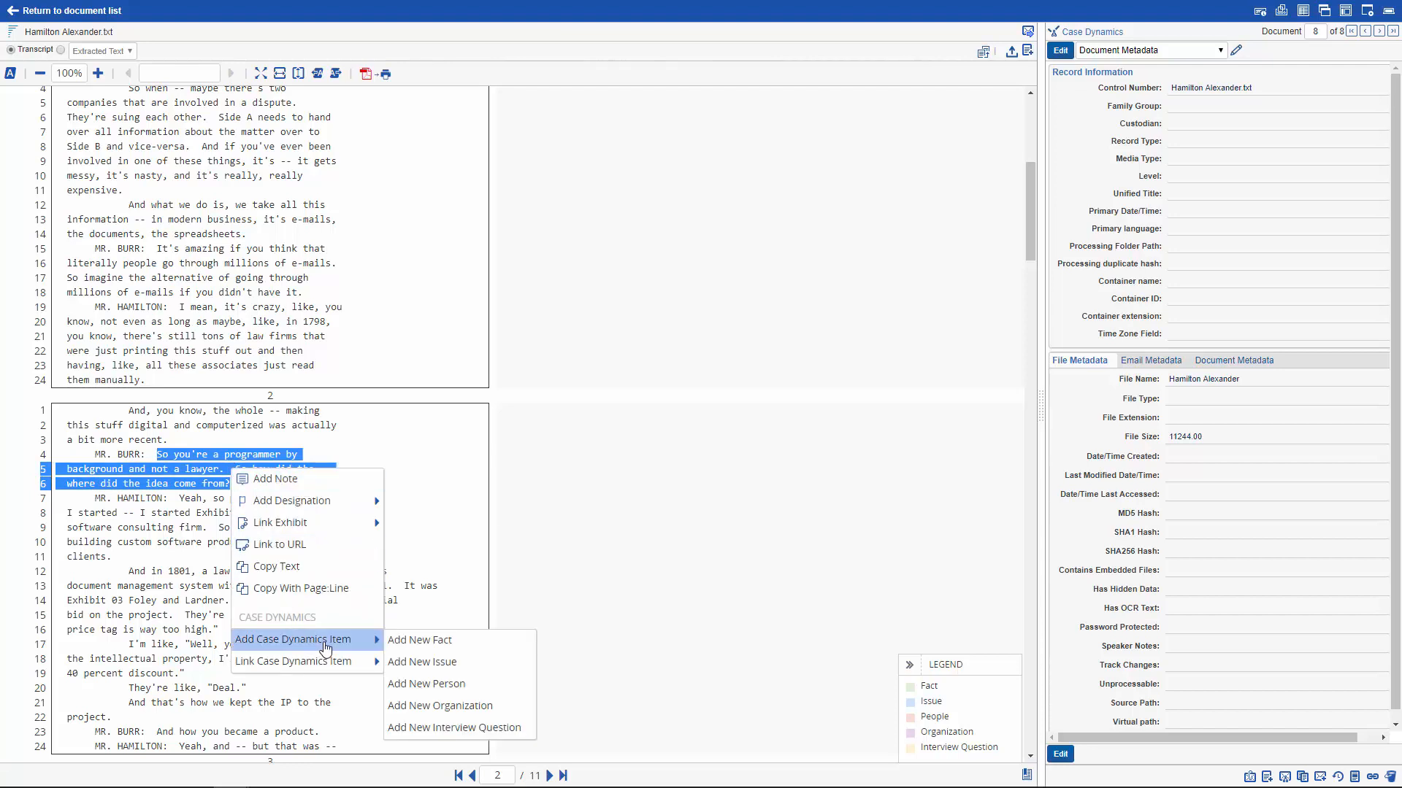
left_click(481, 728)
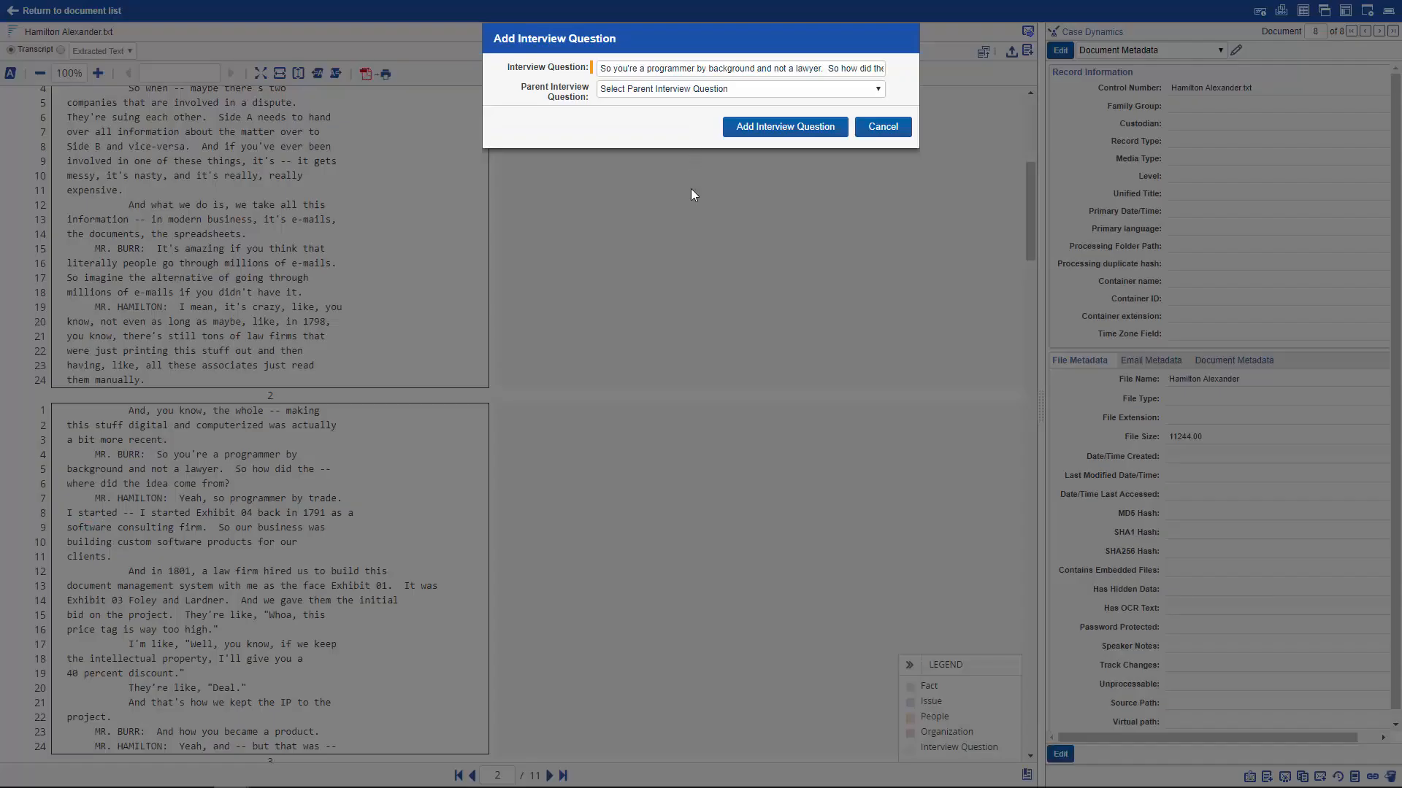
left_click(772, 127)
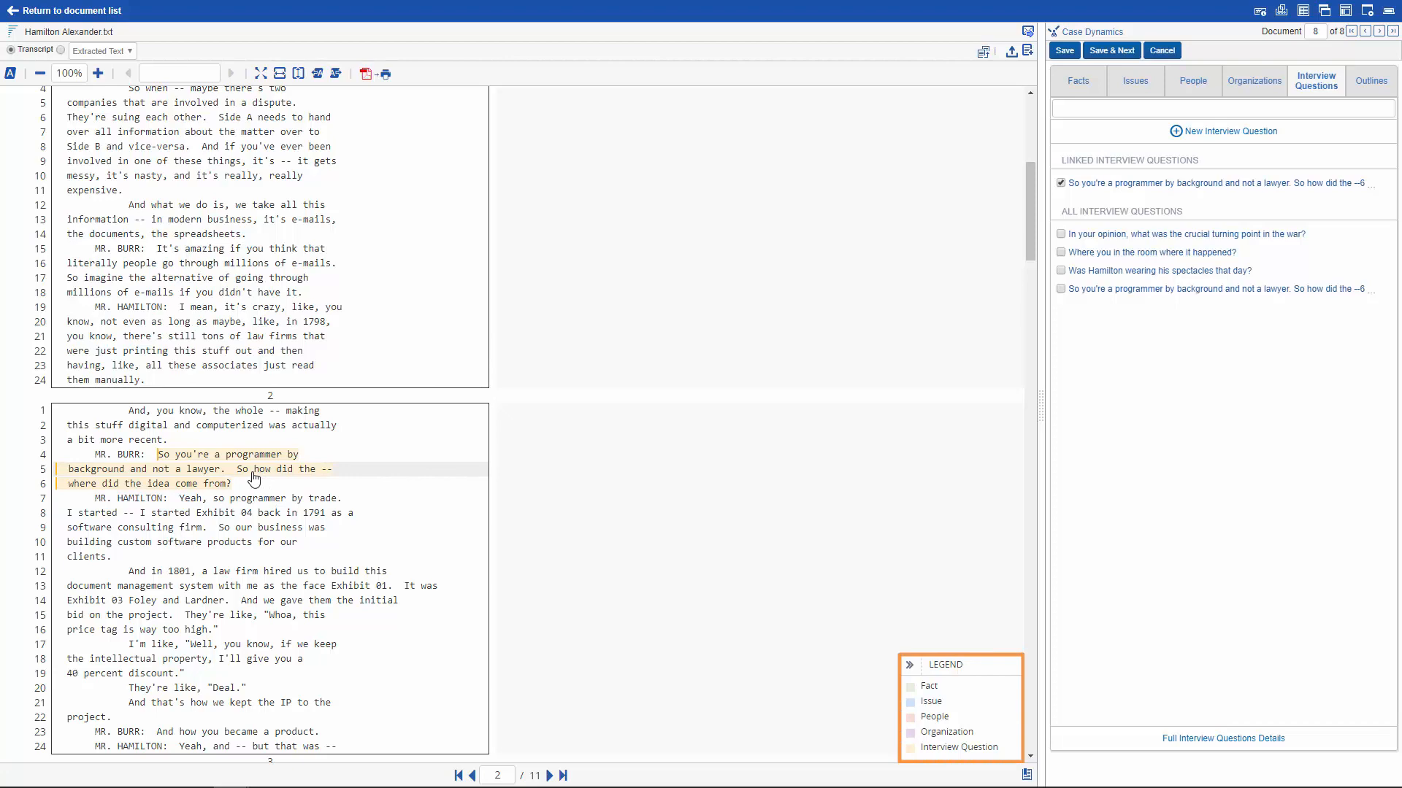
- Link Mr. Hamilton's reply starting "Yeah, so programmer by trade" to the programmer interview question as its Interview Answer and save
scroll(729, 465, "down", 2)
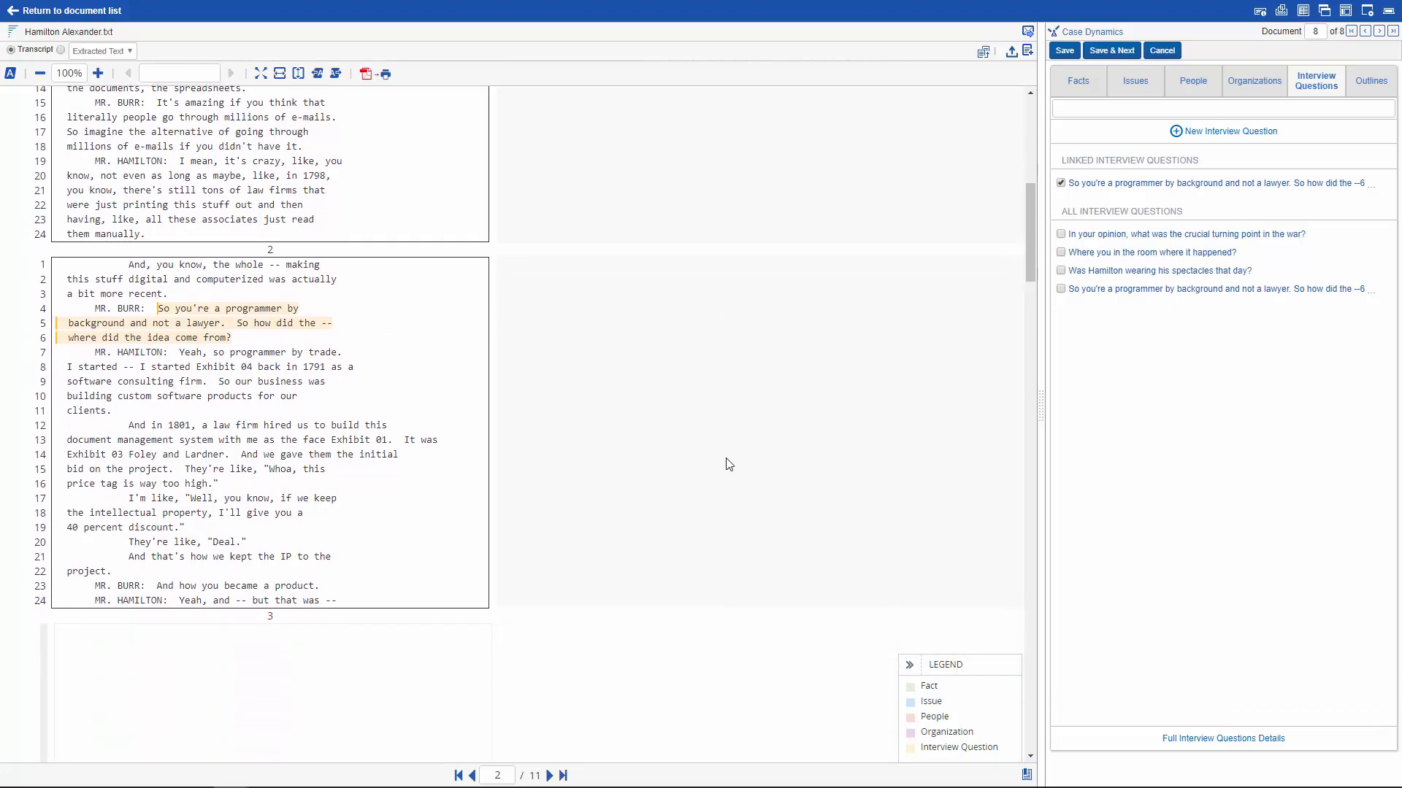
scroll(729, 464, "down", 1)
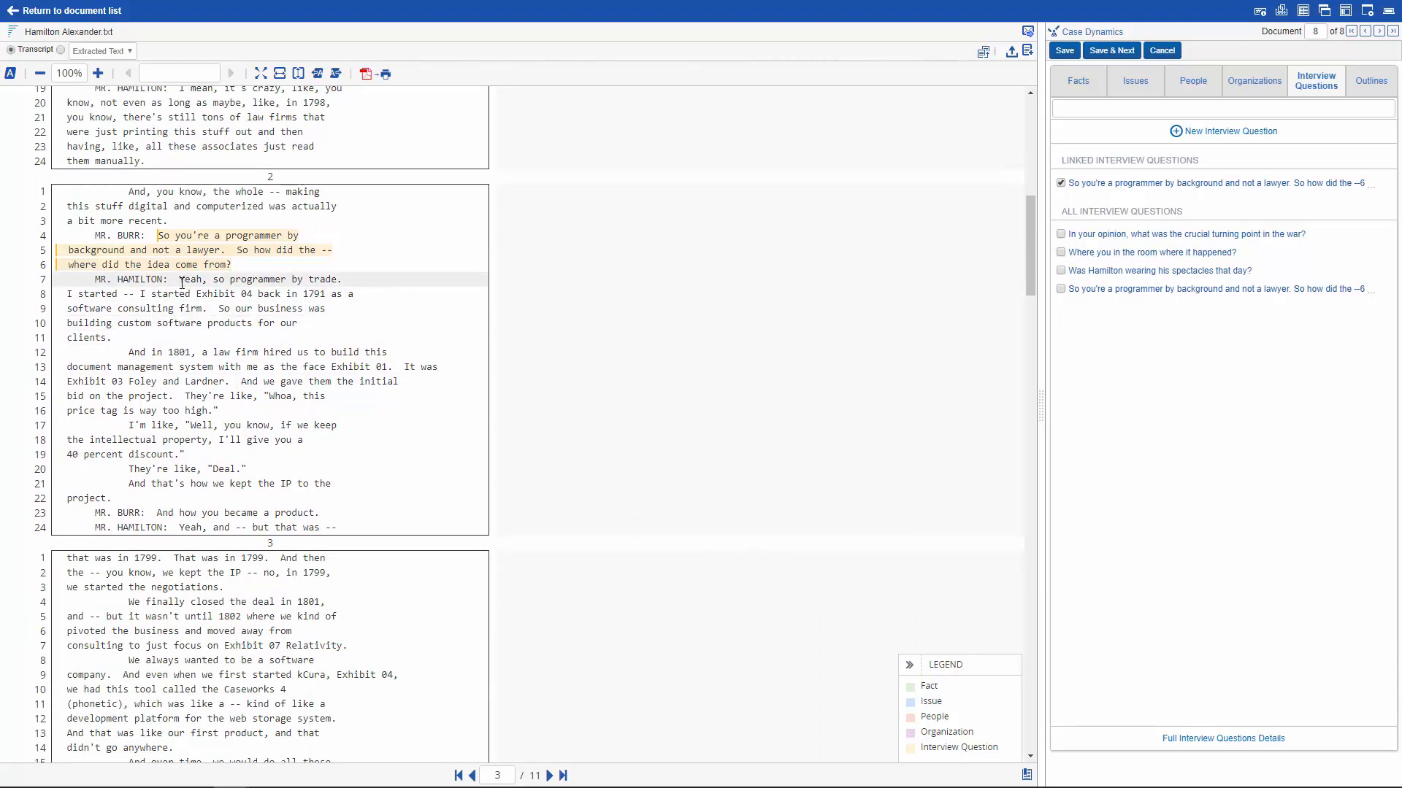
left_click_drag(182, 279, 201, 340)
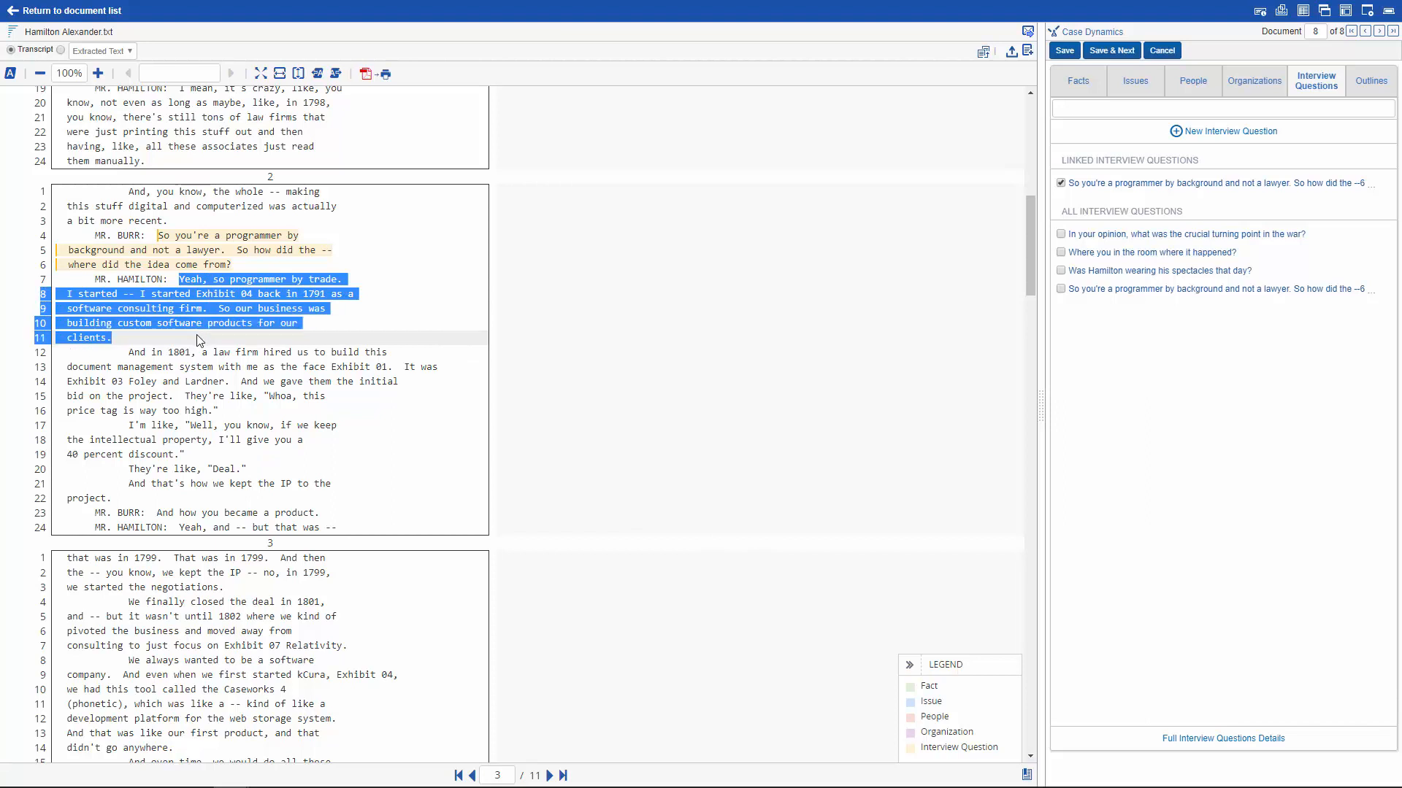
right_click(220, 302)
mouse_move(367, 496)
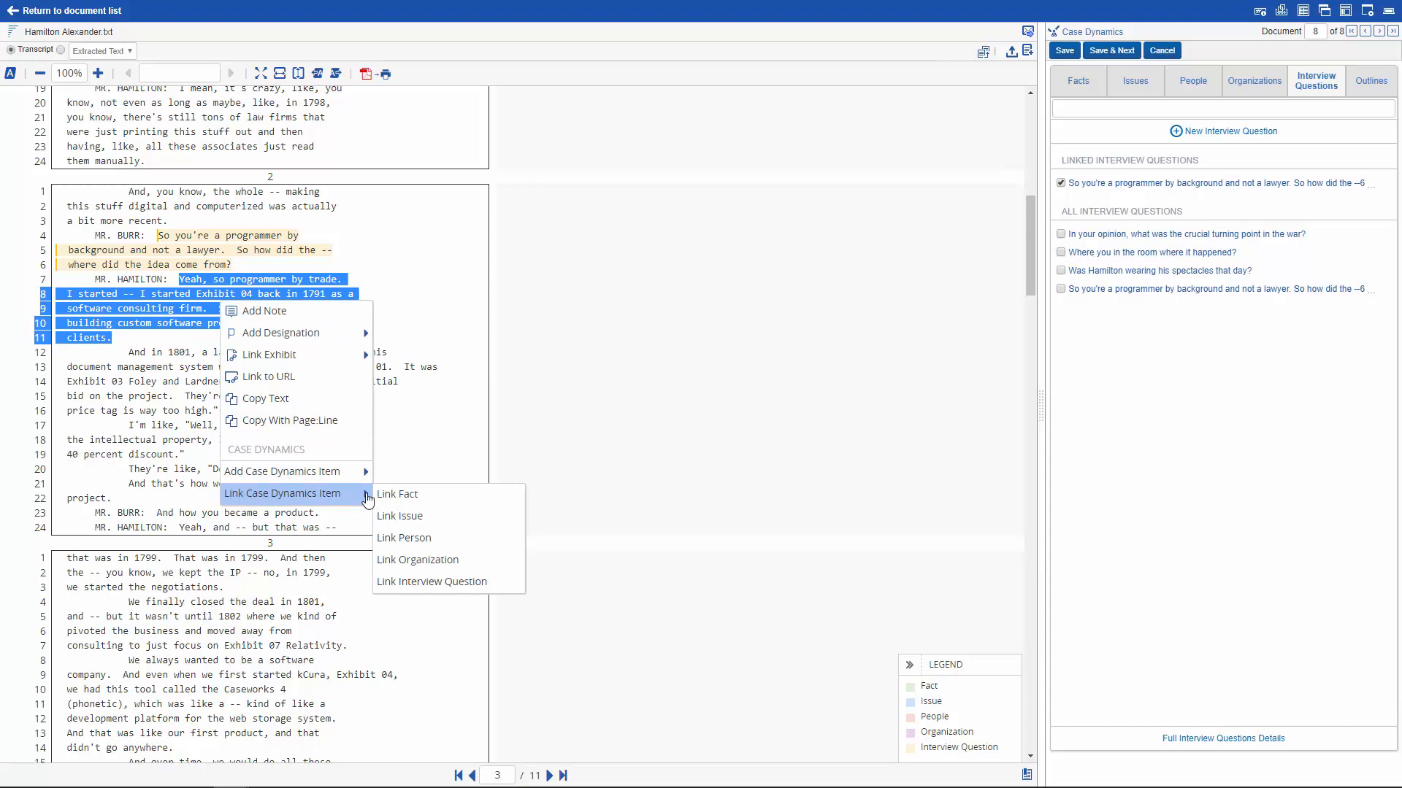
left_click(461, 582)
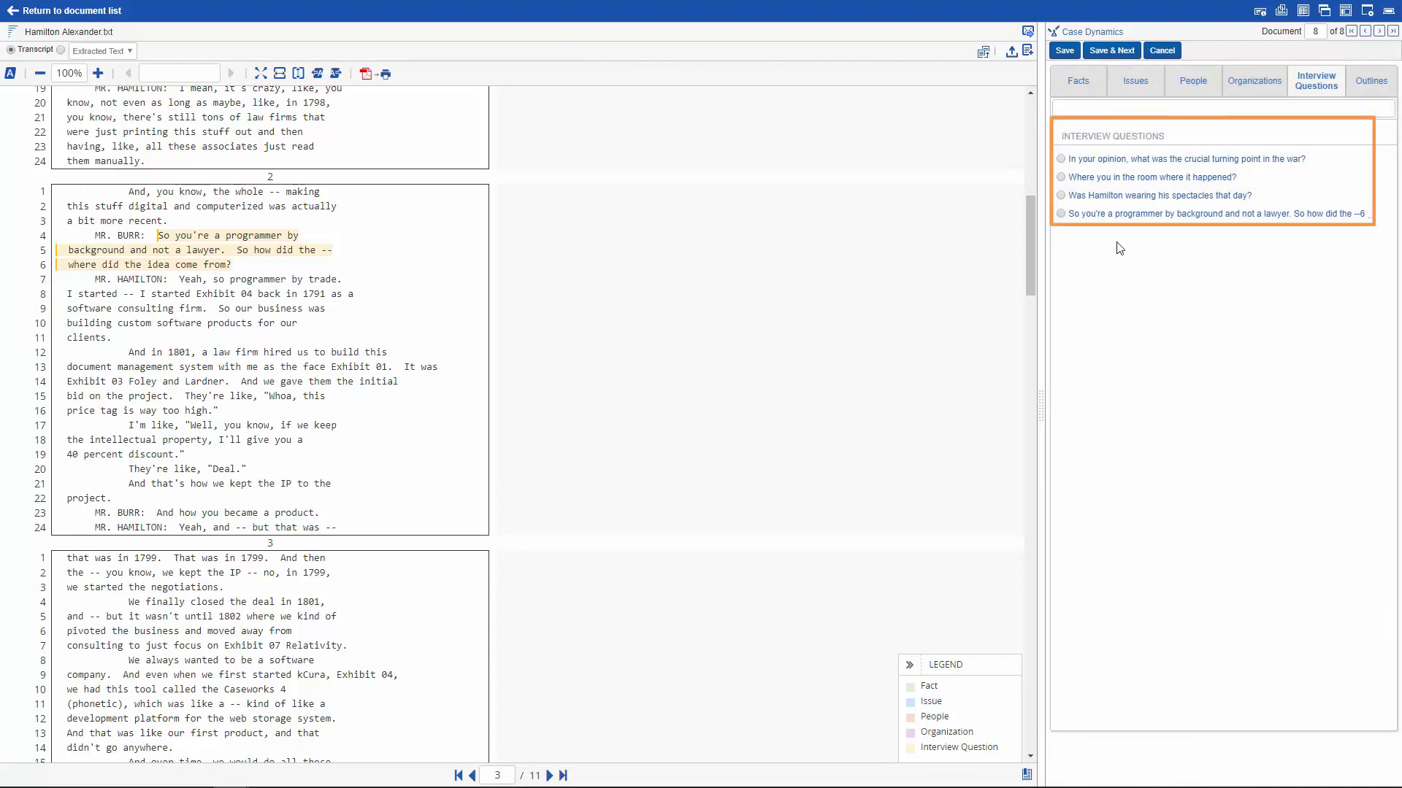
left_click(1061, 214)
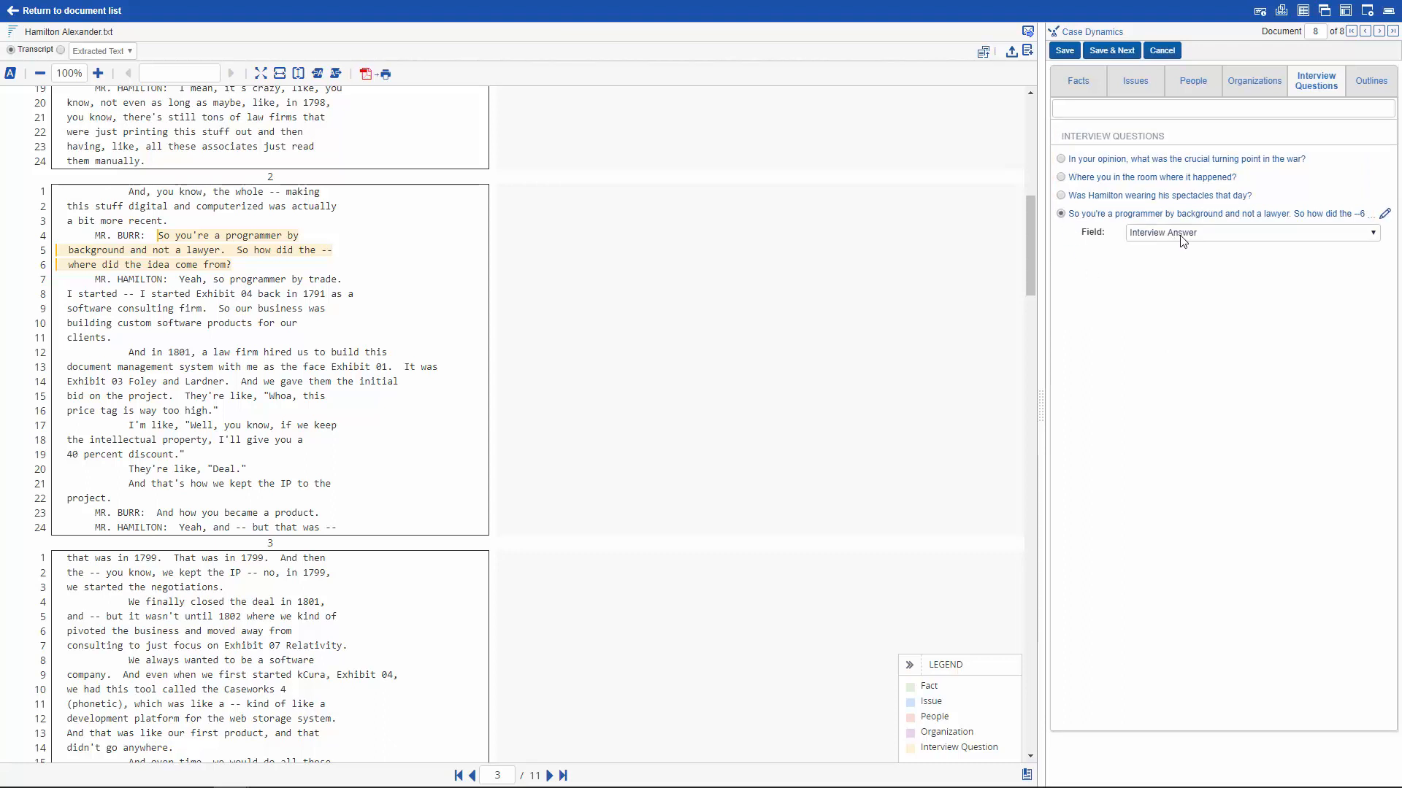
left_click(1065, 51)
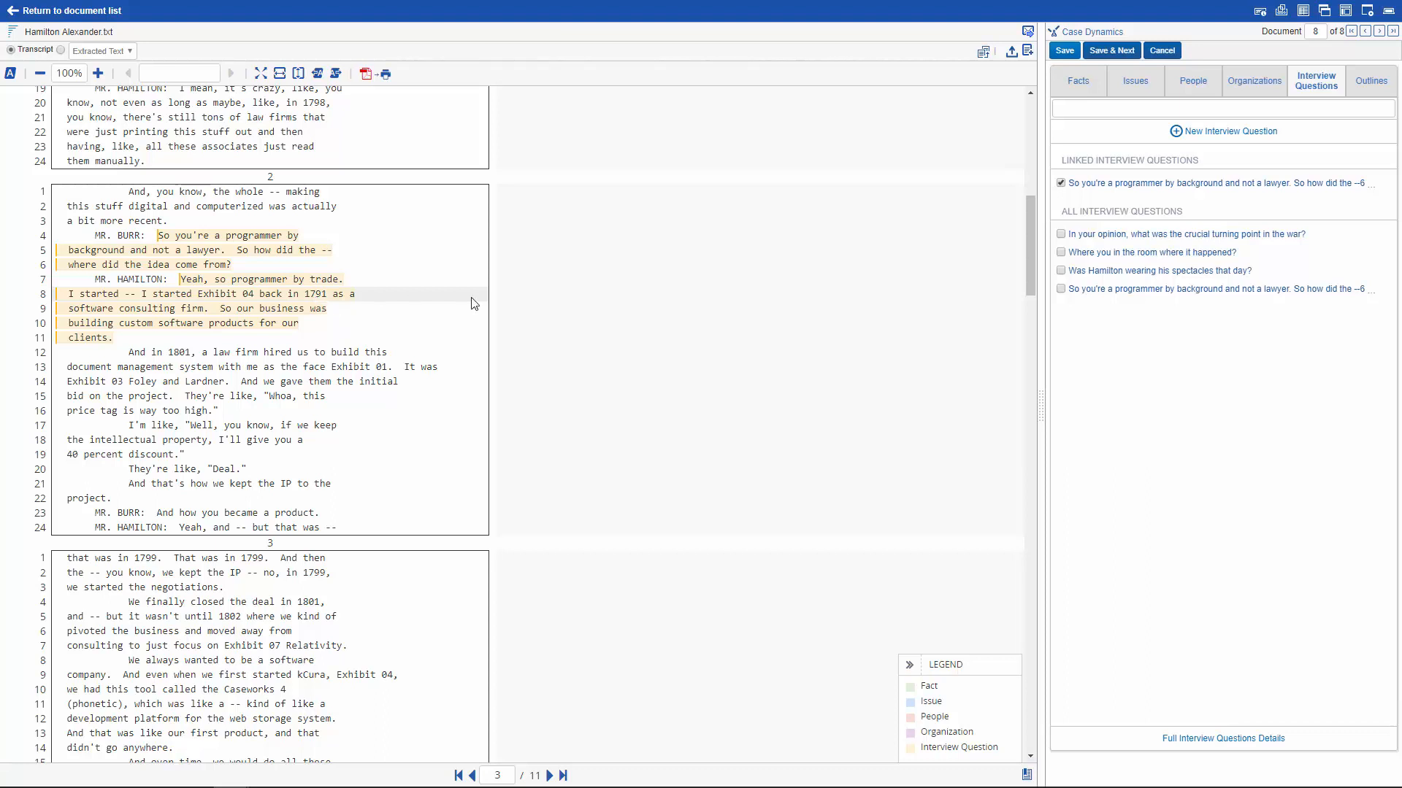
- Leave the transcript for the Case Dynamics Timeline Builder and save a new timeline named "My Timeline" without conditions
left_click(74, 12)
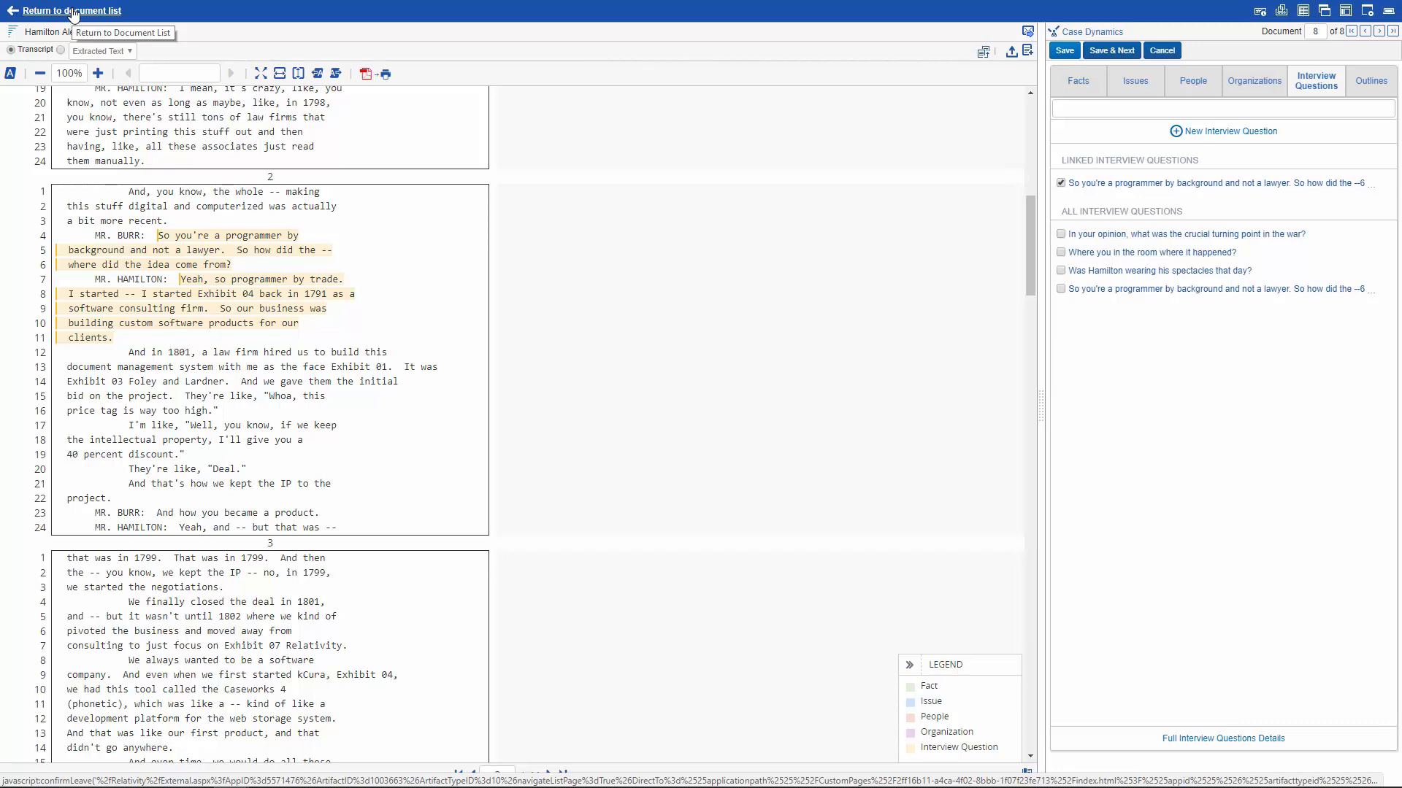
left_click(160, 34)
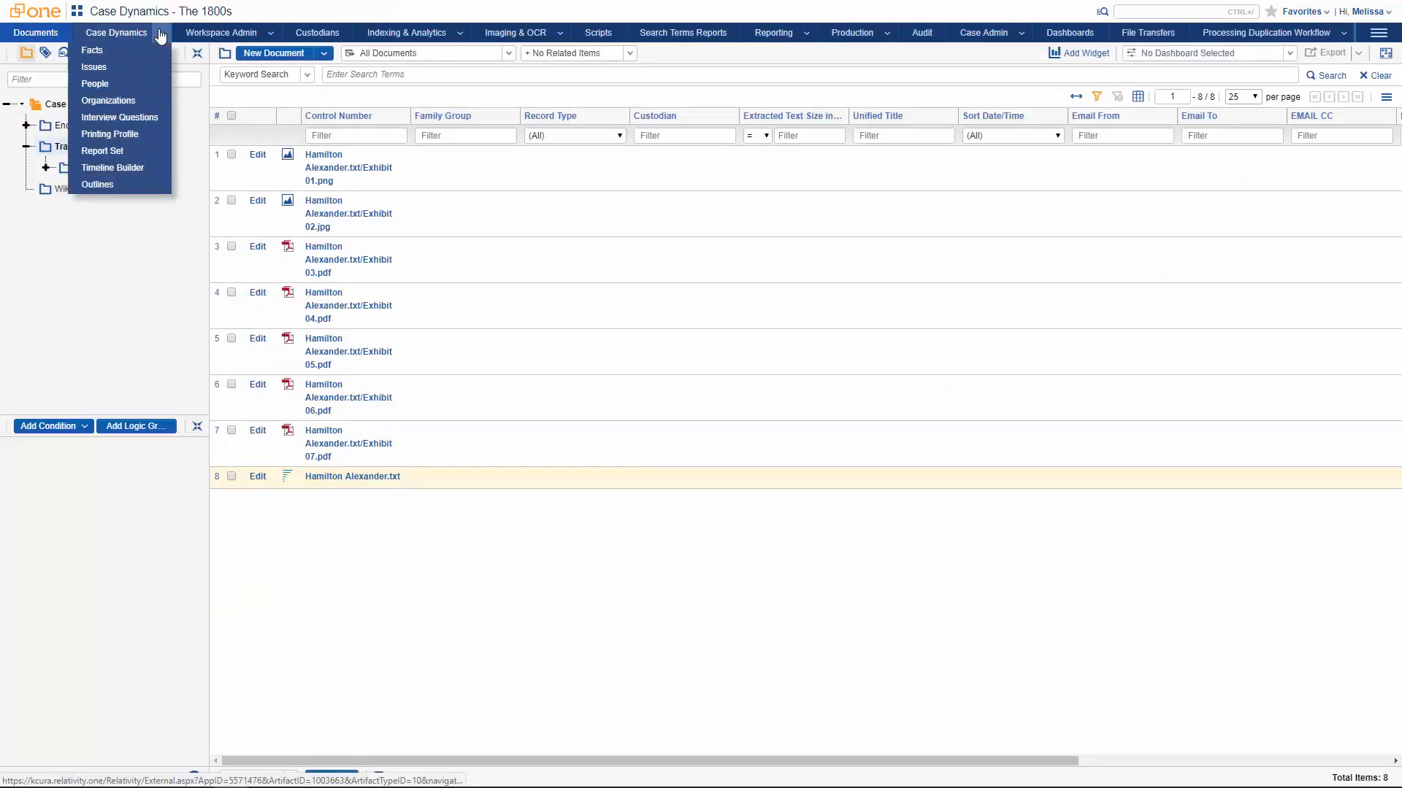
left_click(144, 174)
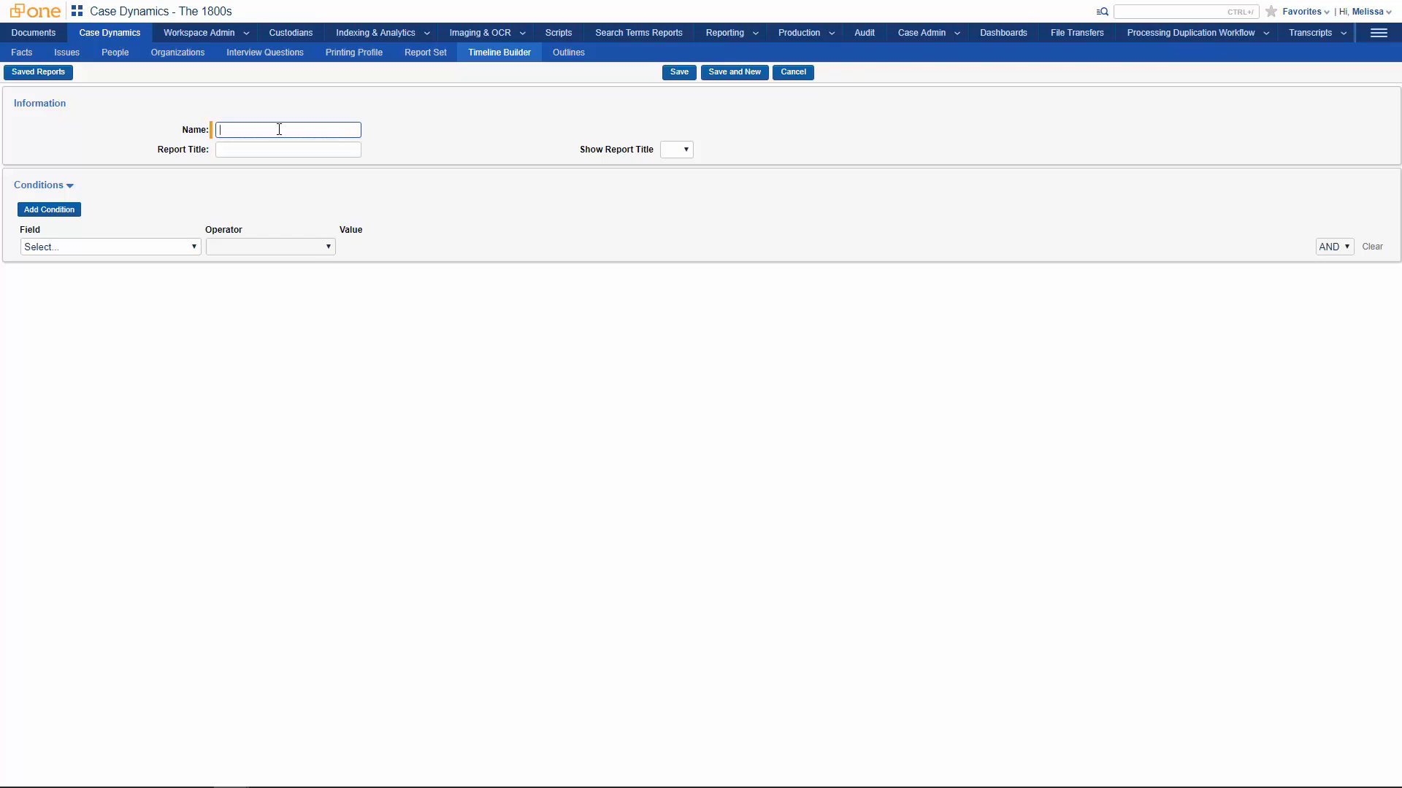
type("My Timeline")
left_click(192, 247)
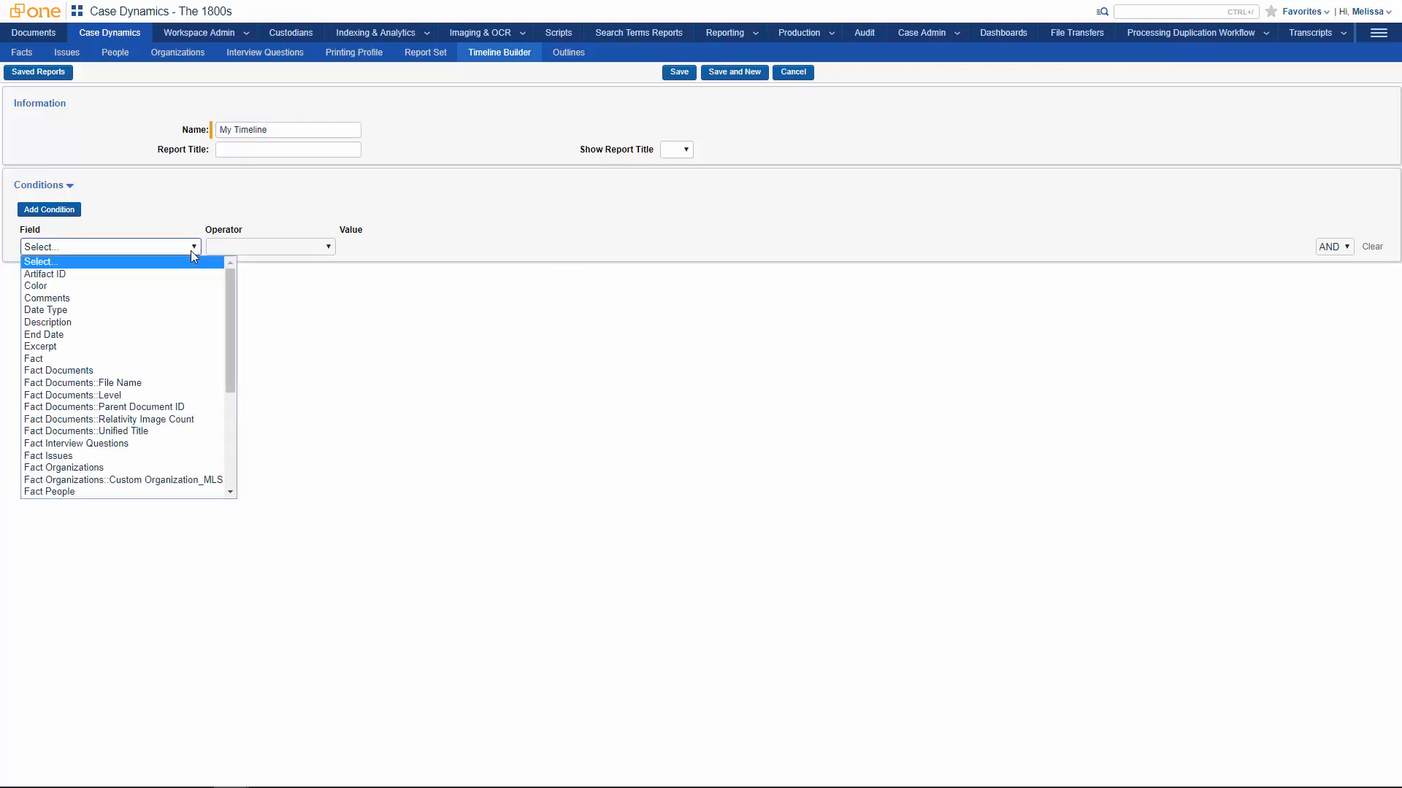
left_click(194, 214)
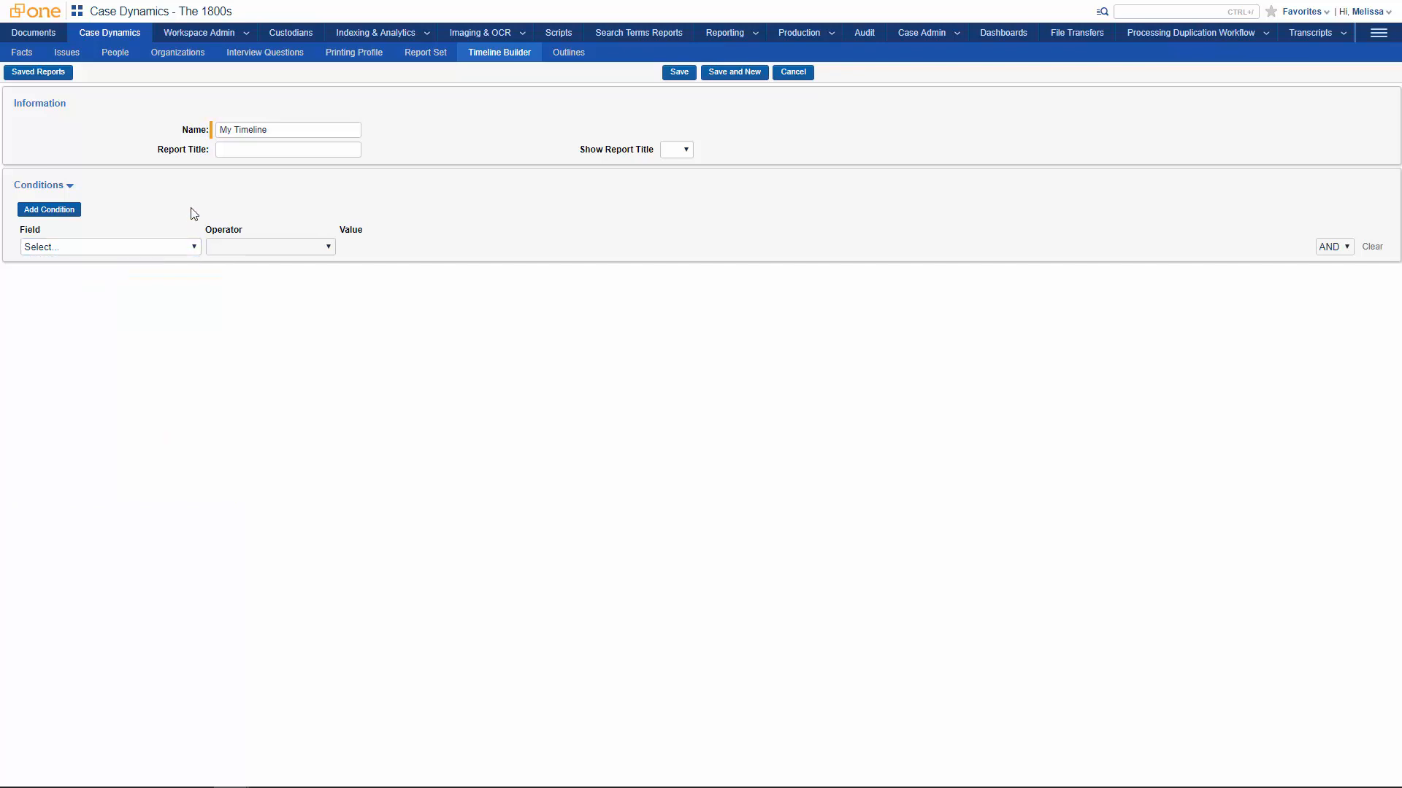
left_click(680, 72)
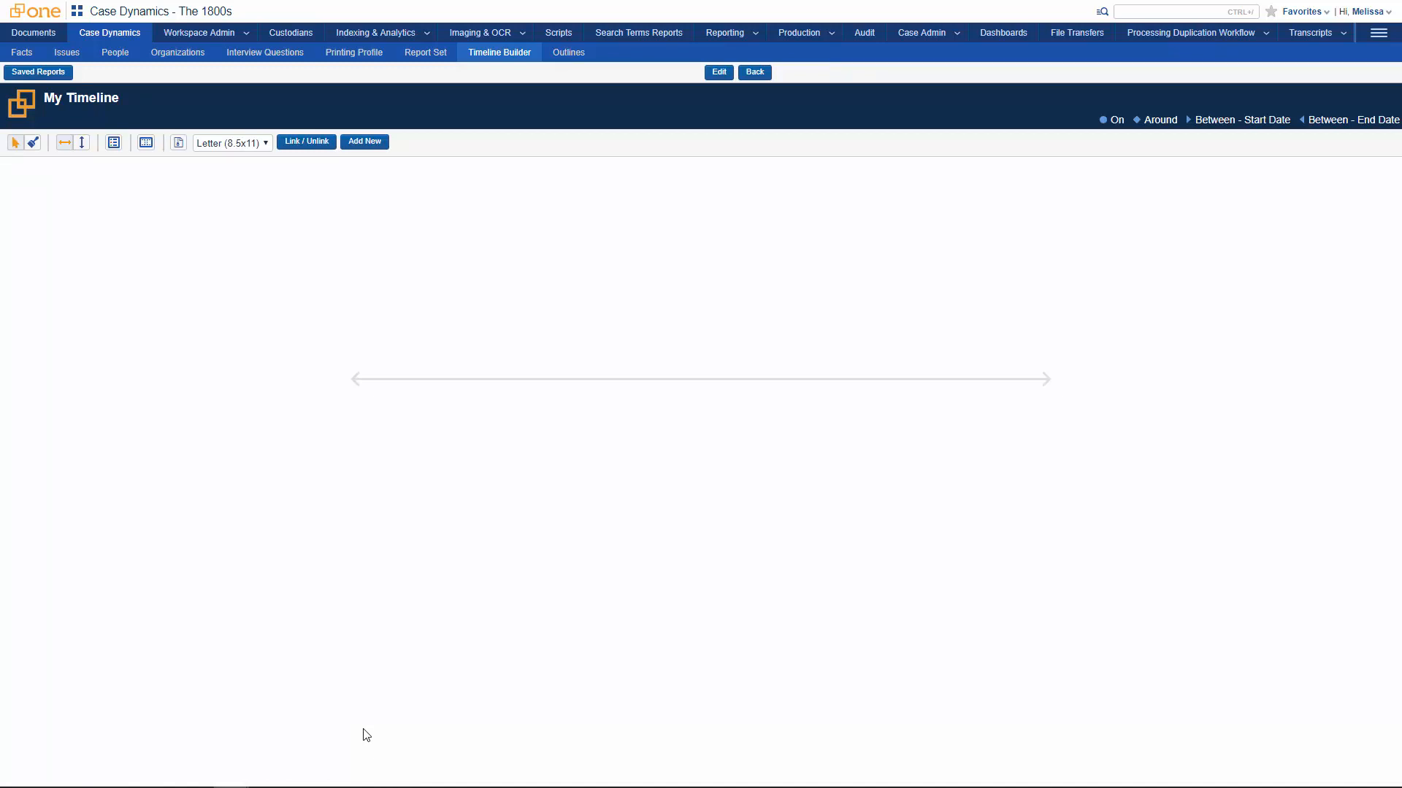
- Filter the available facts to High impact and link all of them to the timeline
left_click(309, 143)
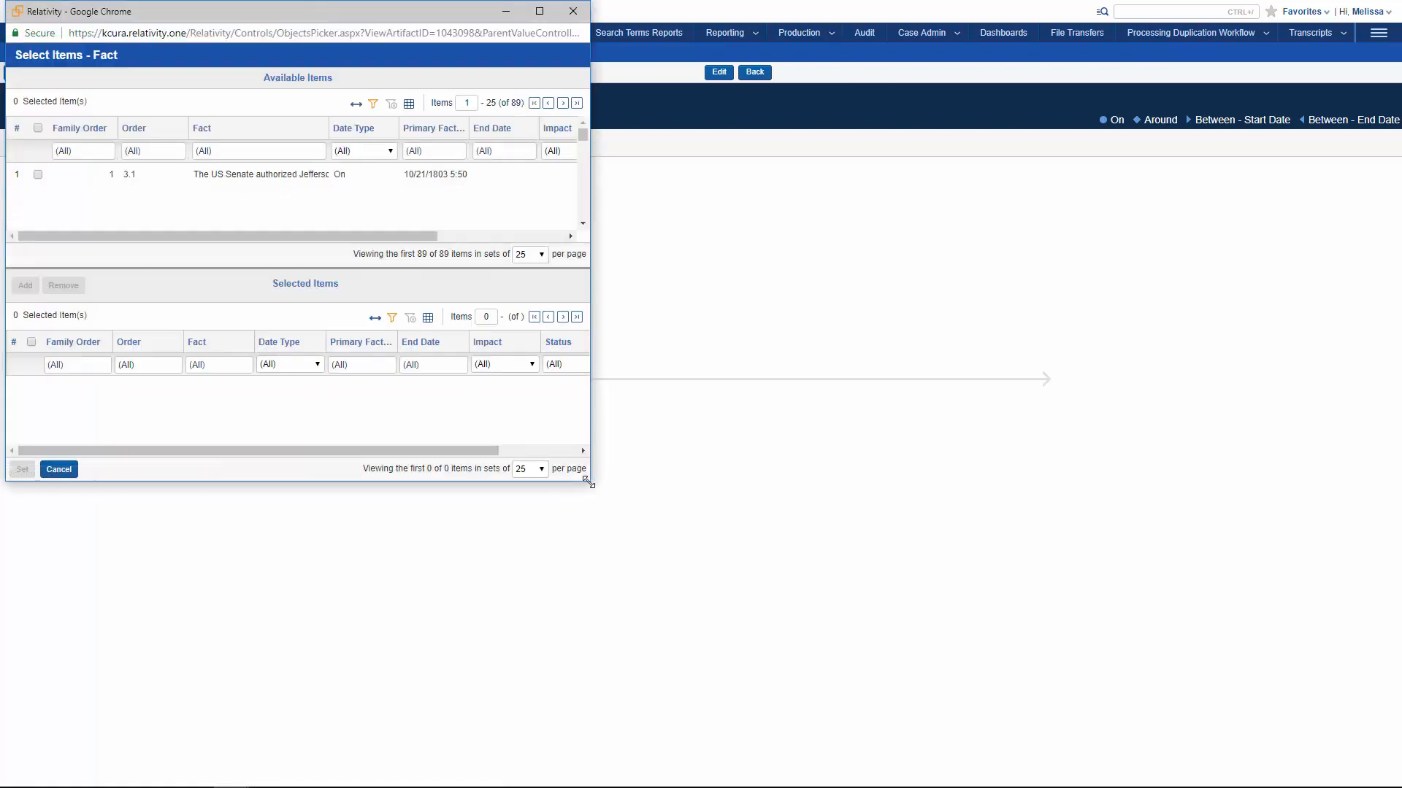
left_click_drag(588, 483, 938, 547)
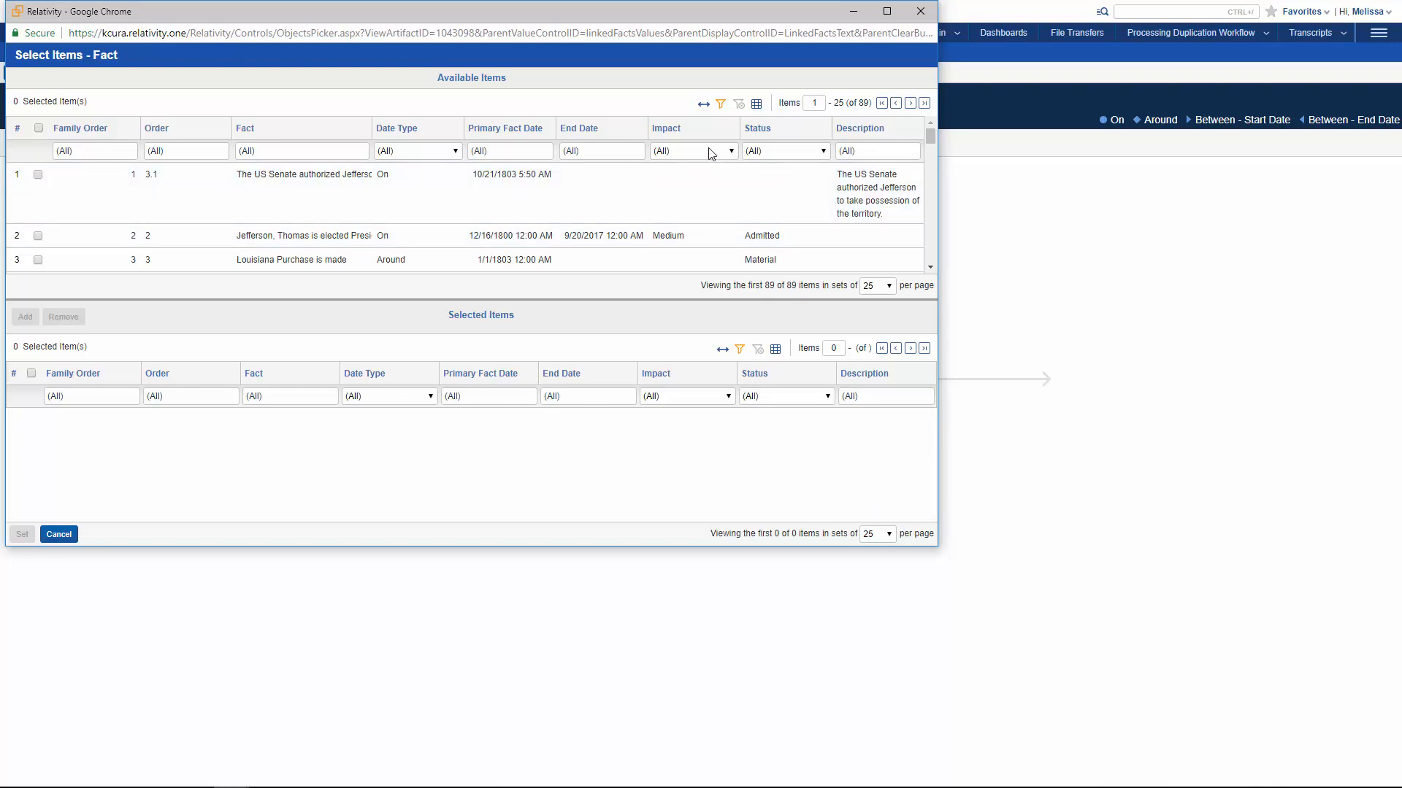
left_click(732, 153)
left_click(730, 151)
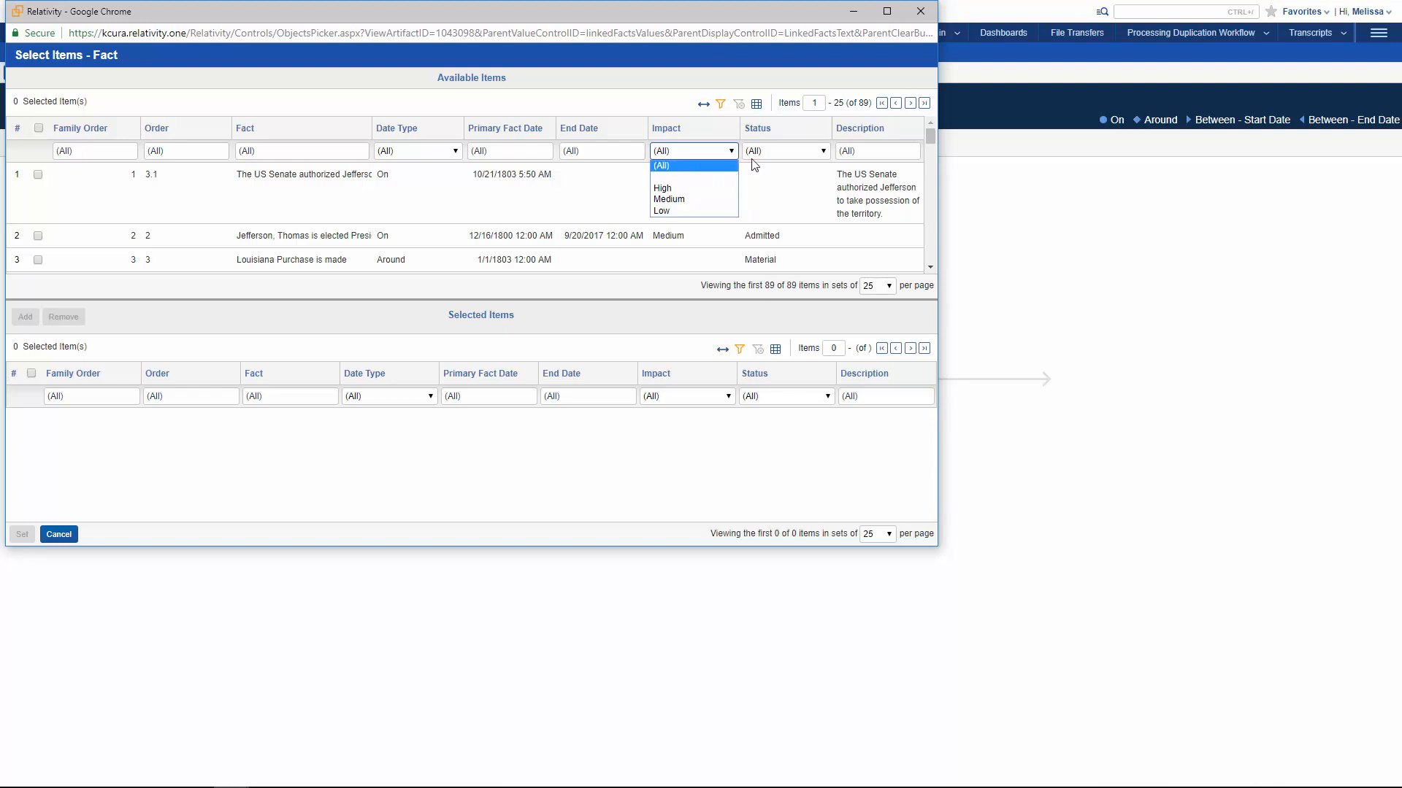
left_click(665, 188)
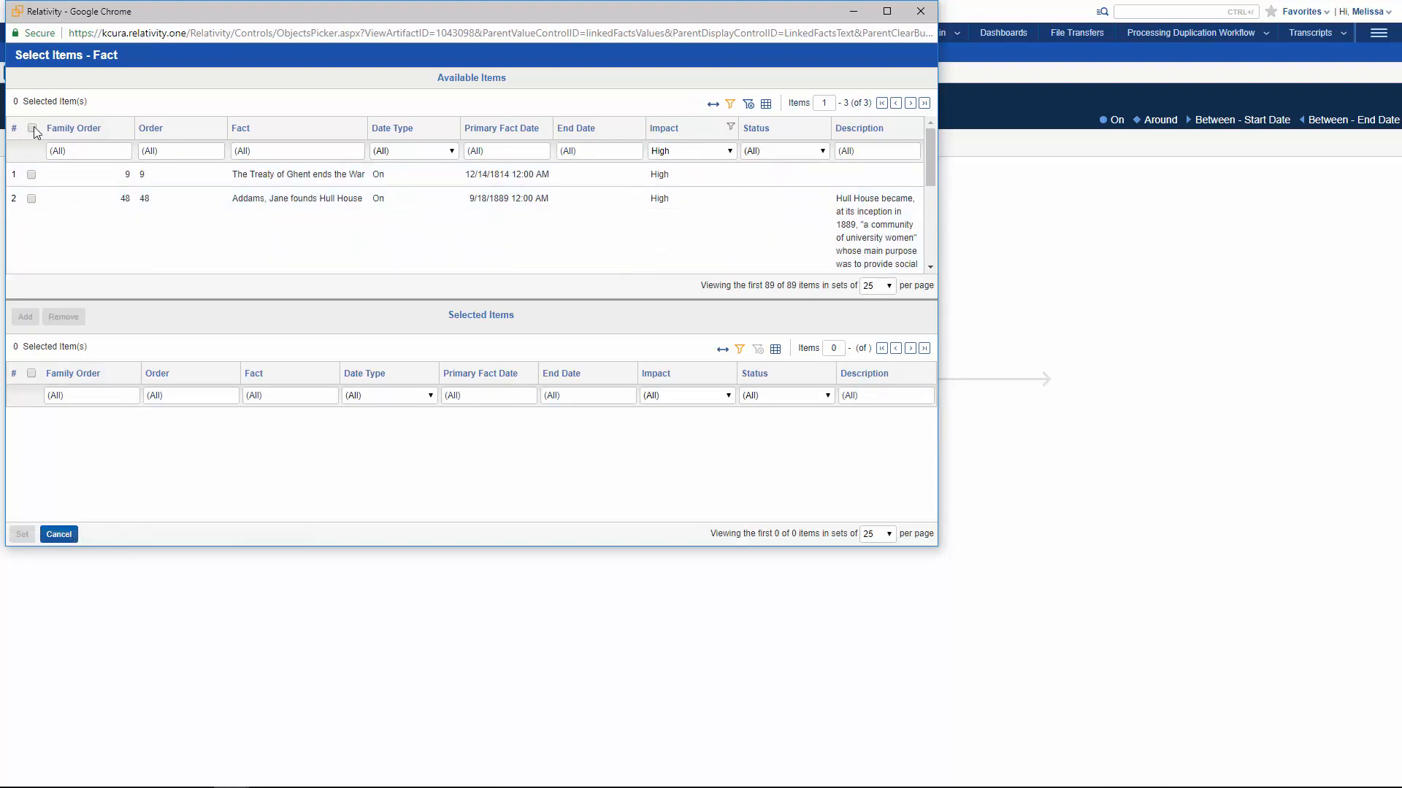
left_click(31, 128)
left_click(25, 316)
left_click(23, 534)
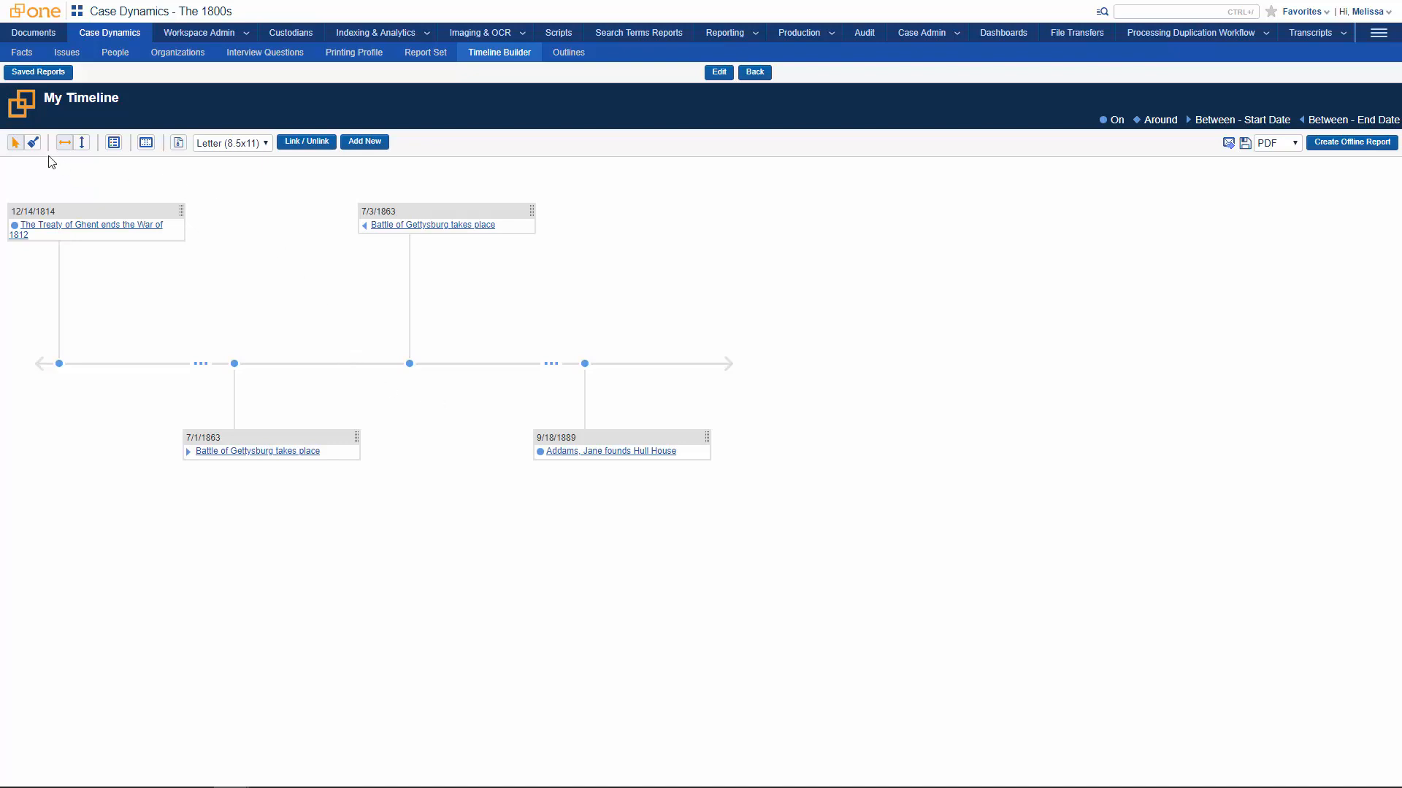
- Color the 12/14/1814 Treaty of Ghent and 7/3/1863 Battle of Gettysburg timeline entries red
left_click(33, 145)
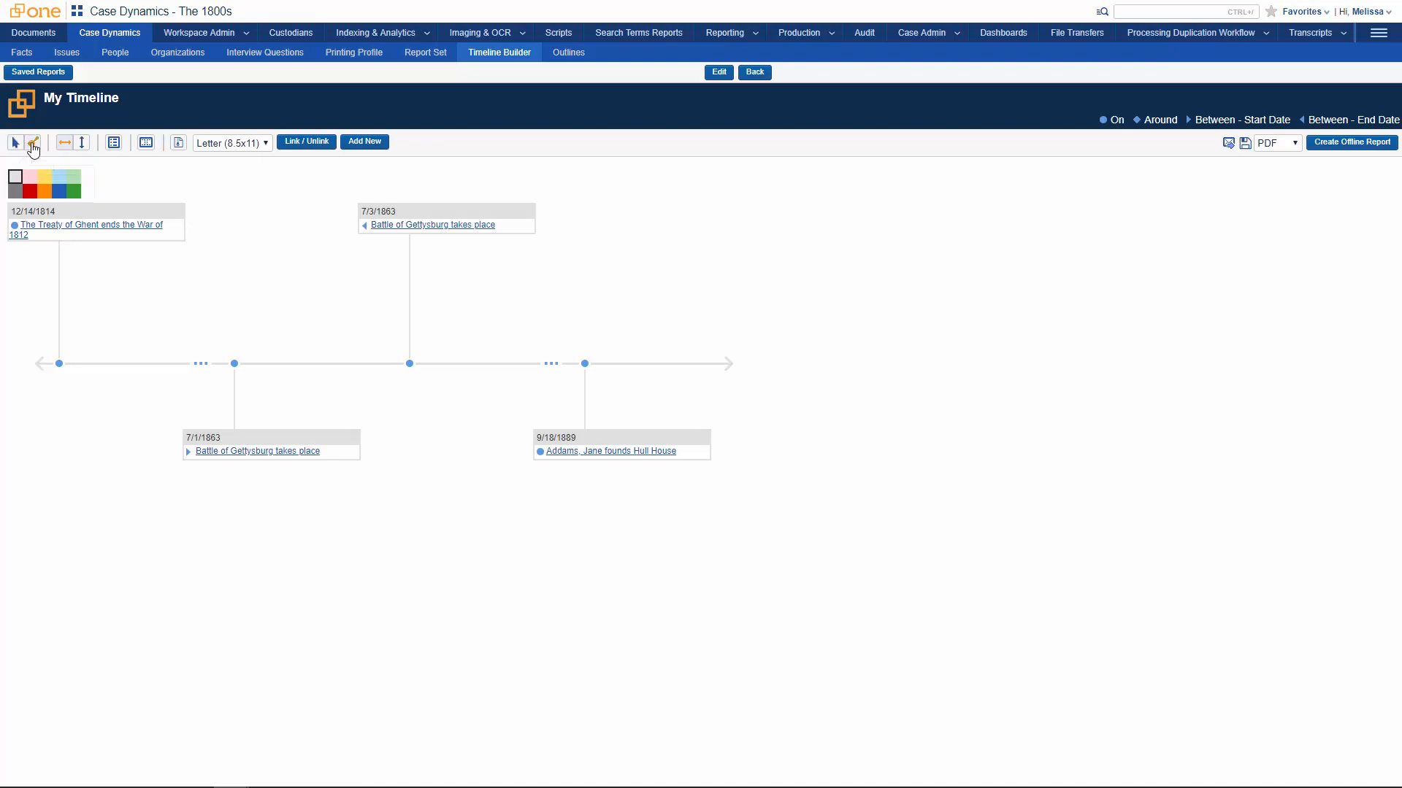
left_click(30, 191)
left_click(127, 218)
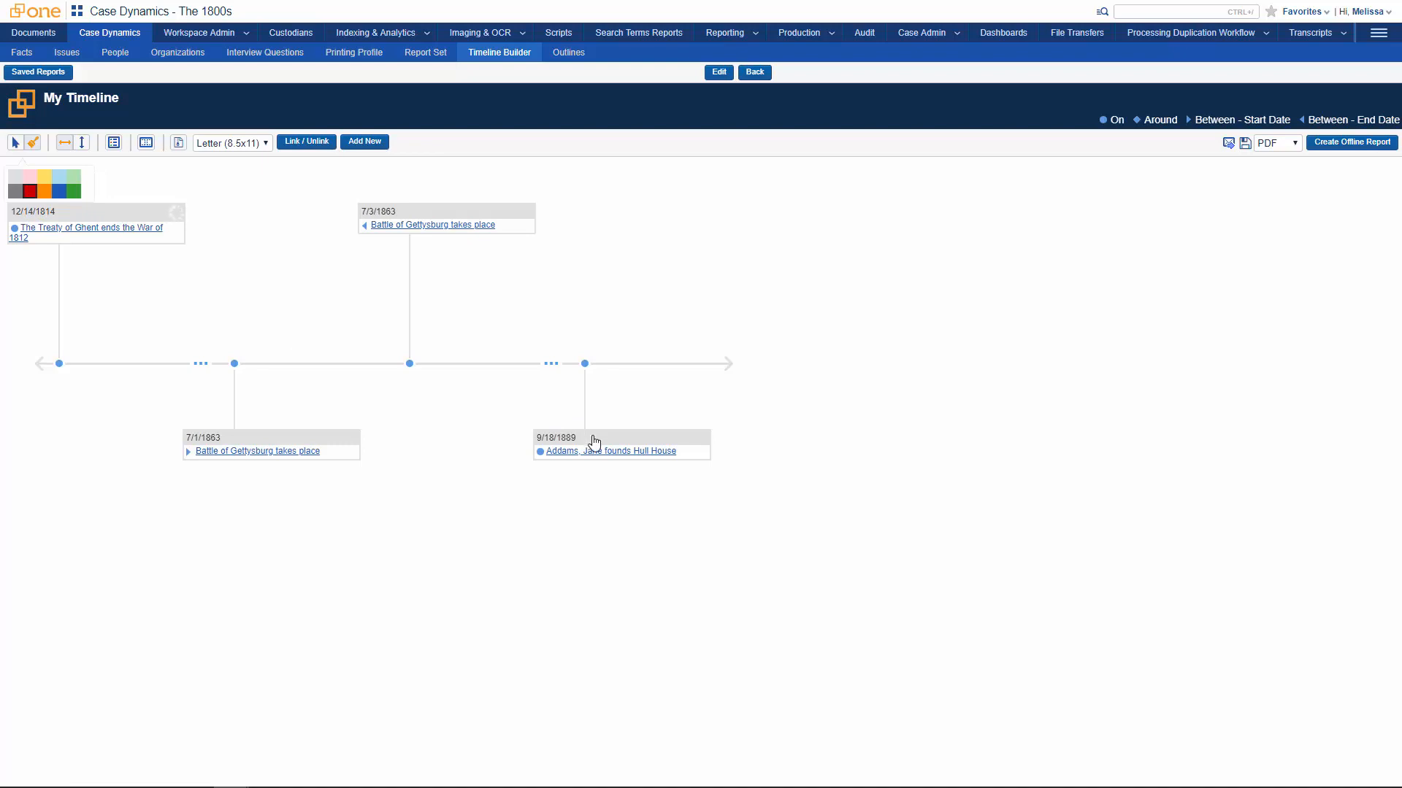
left_click(460, 213)
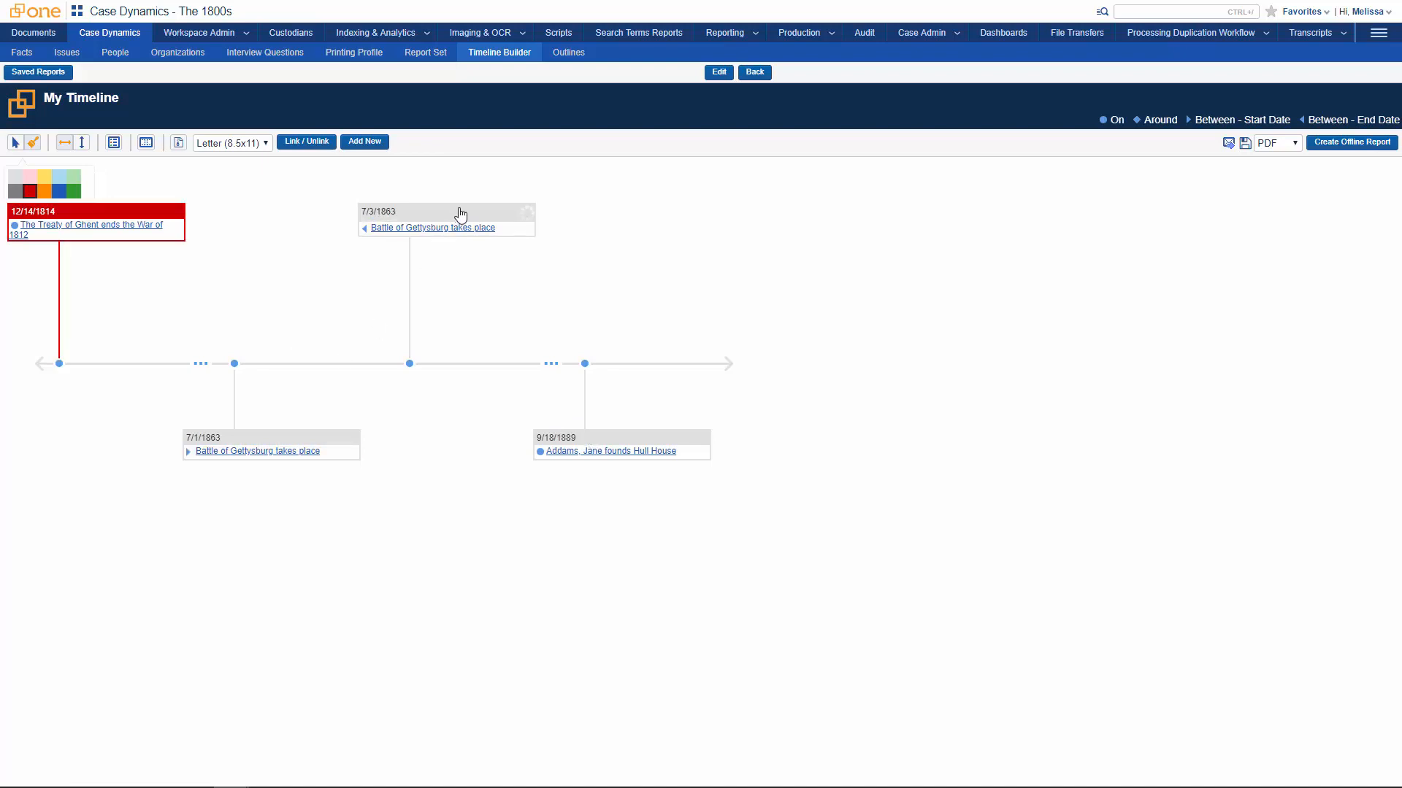
- Color the 7/1/1863 Battle of Gettysburg and 9/18/1889 Hull House entries blue, and return to the selection tool
left_click(64, 191)
left_click(253, 439)
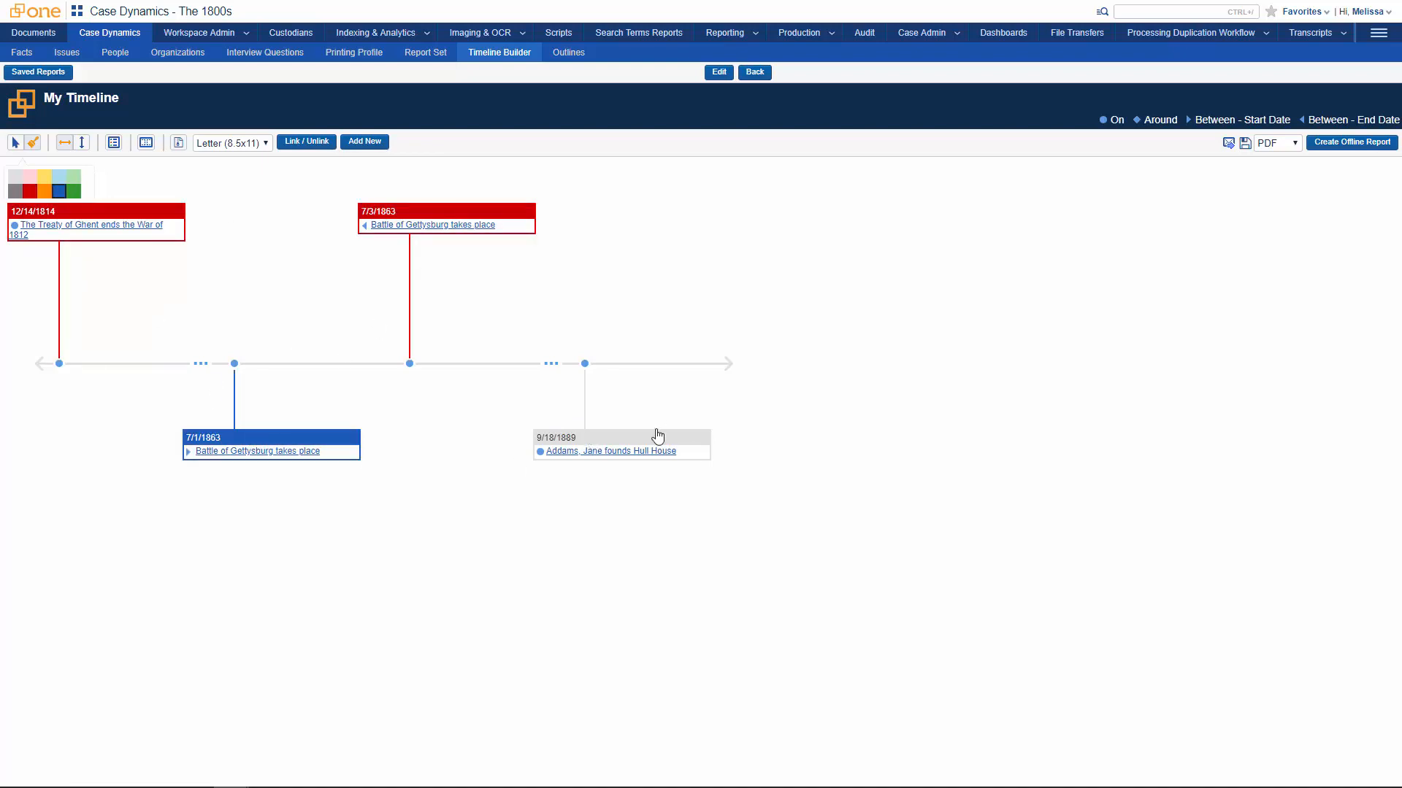
left_click(655, 446)
left_click(15, 143)
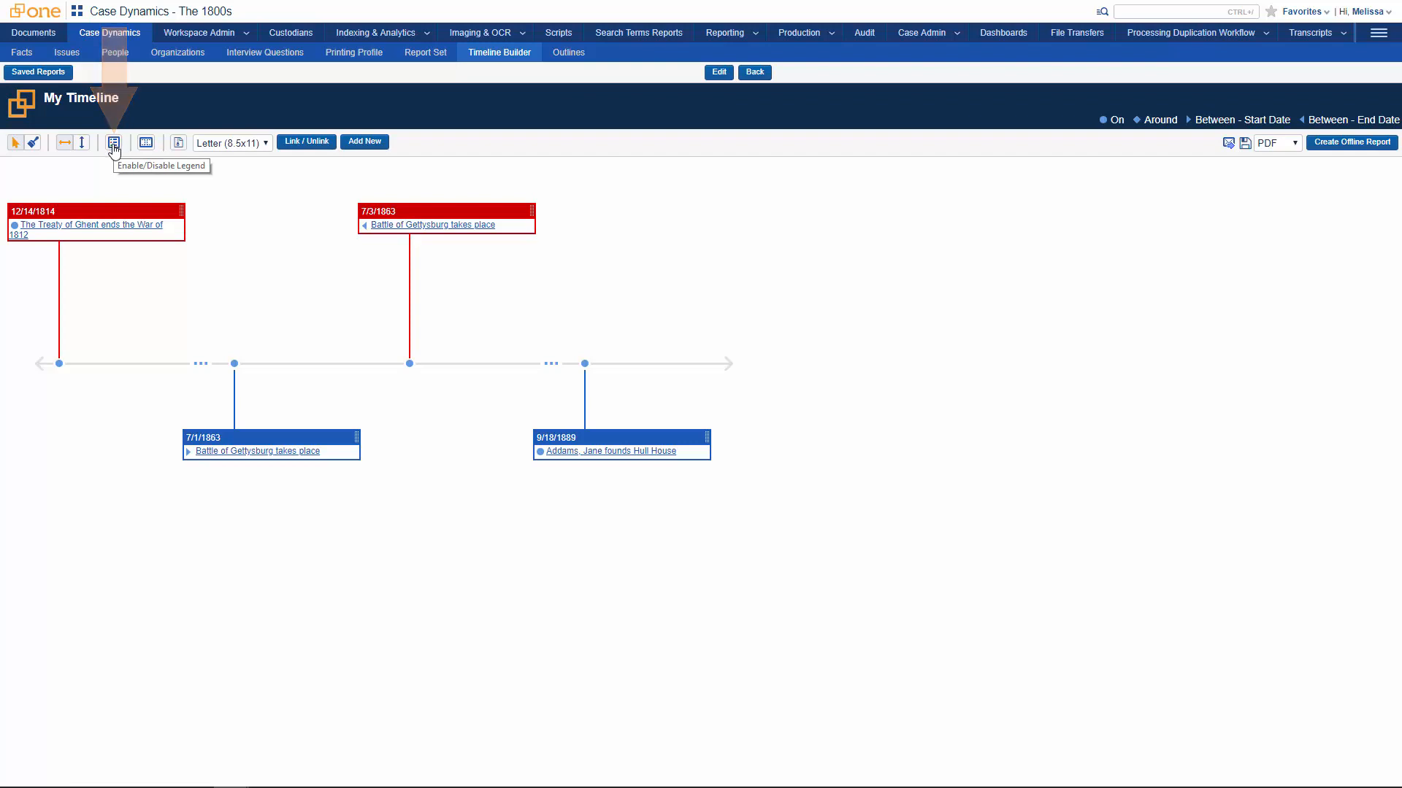
- Enable the timeline's color legend and rename the red label to "Battles"
left_click(114, 144)
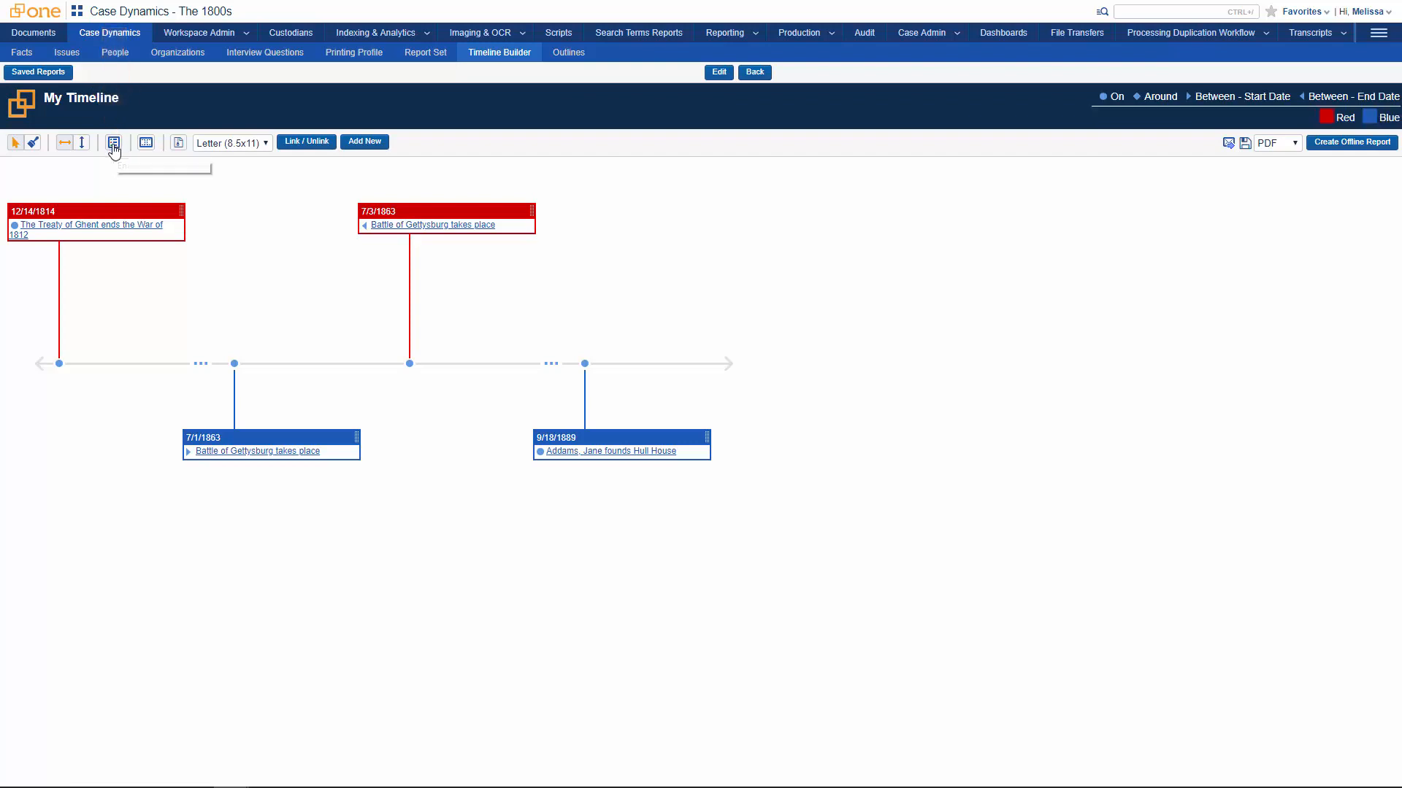
left_click(1351, 121)
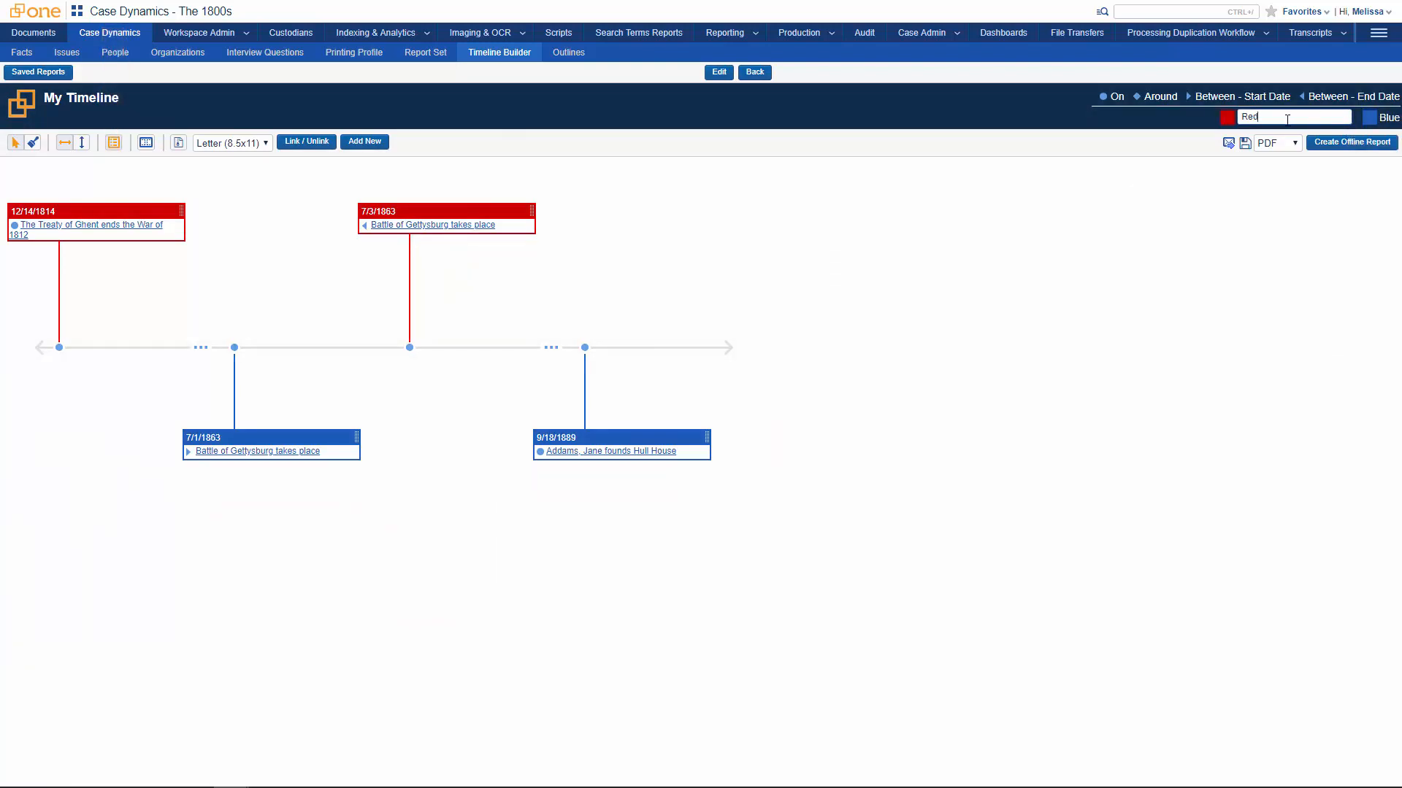
double_click(1245, 118)
type("Battles")
left_click(1196, 288)
- Rename the legend's blue label to "Other events"
left_click(1393, 116)
key("BackSpace")
key("BackSpace")
key("BackSpace")
key("BackSpace")
type("Other events")
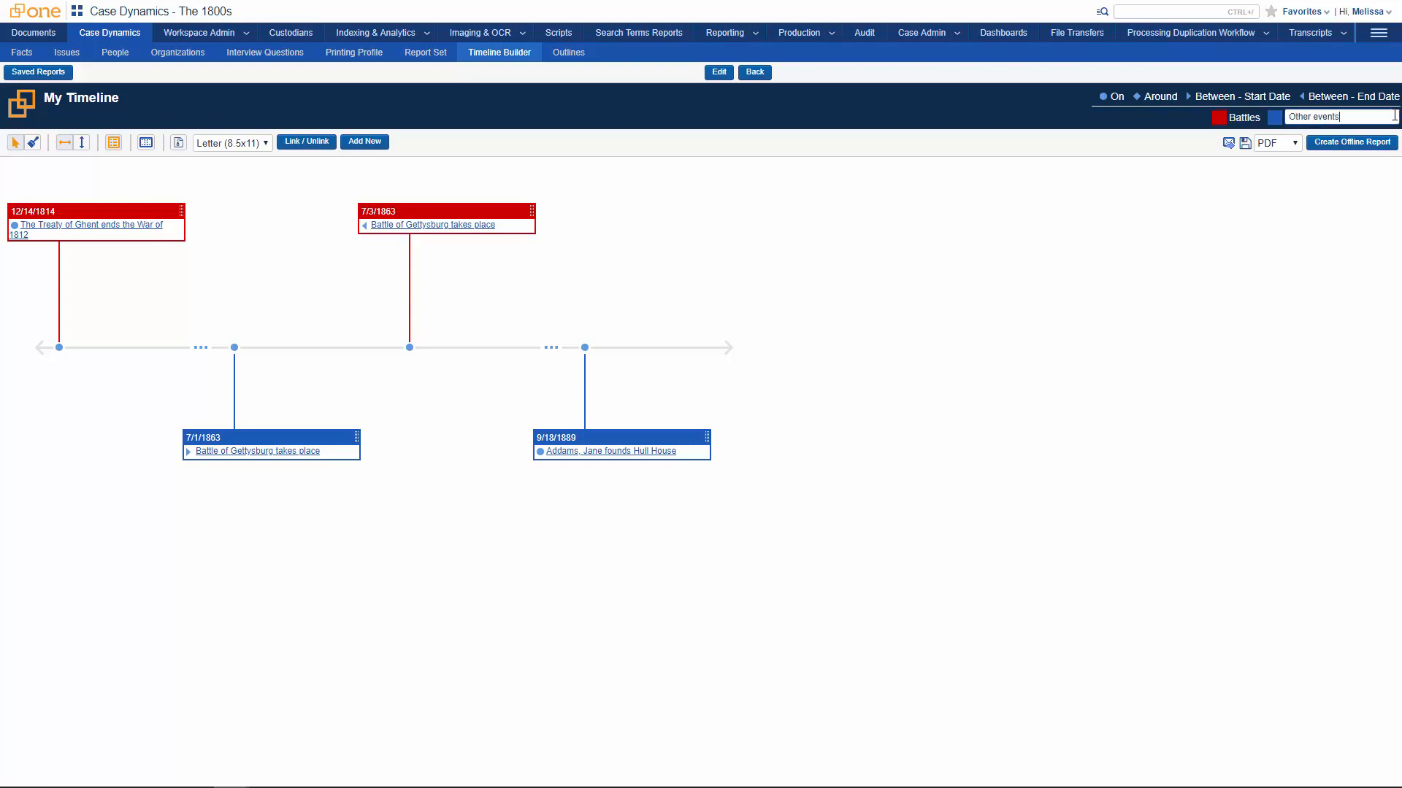
left_click(1085, 307)
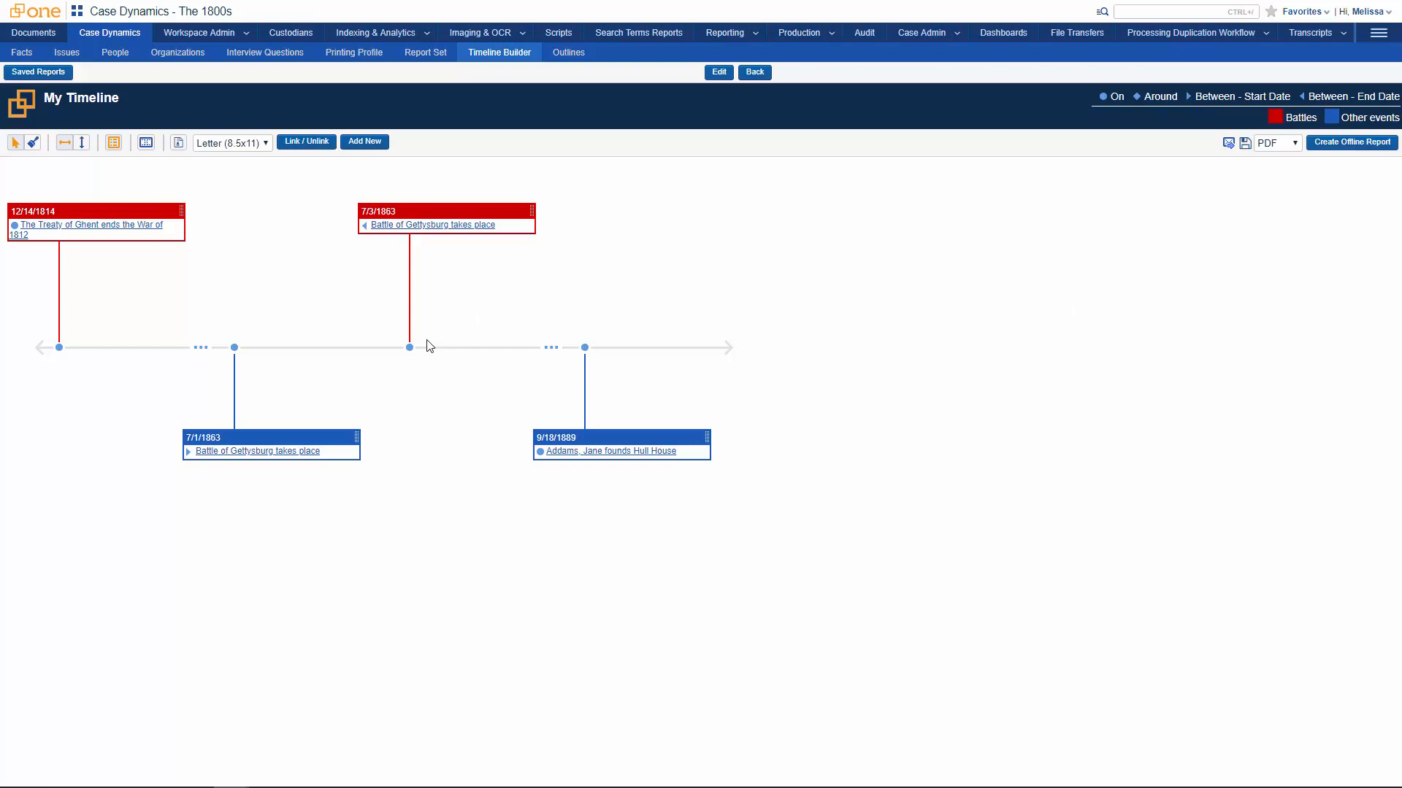
- Add a new fact reading "This is a new fact" to the timeline, with date type On and primary fact date 7/25/2018
left_click(373, 143)
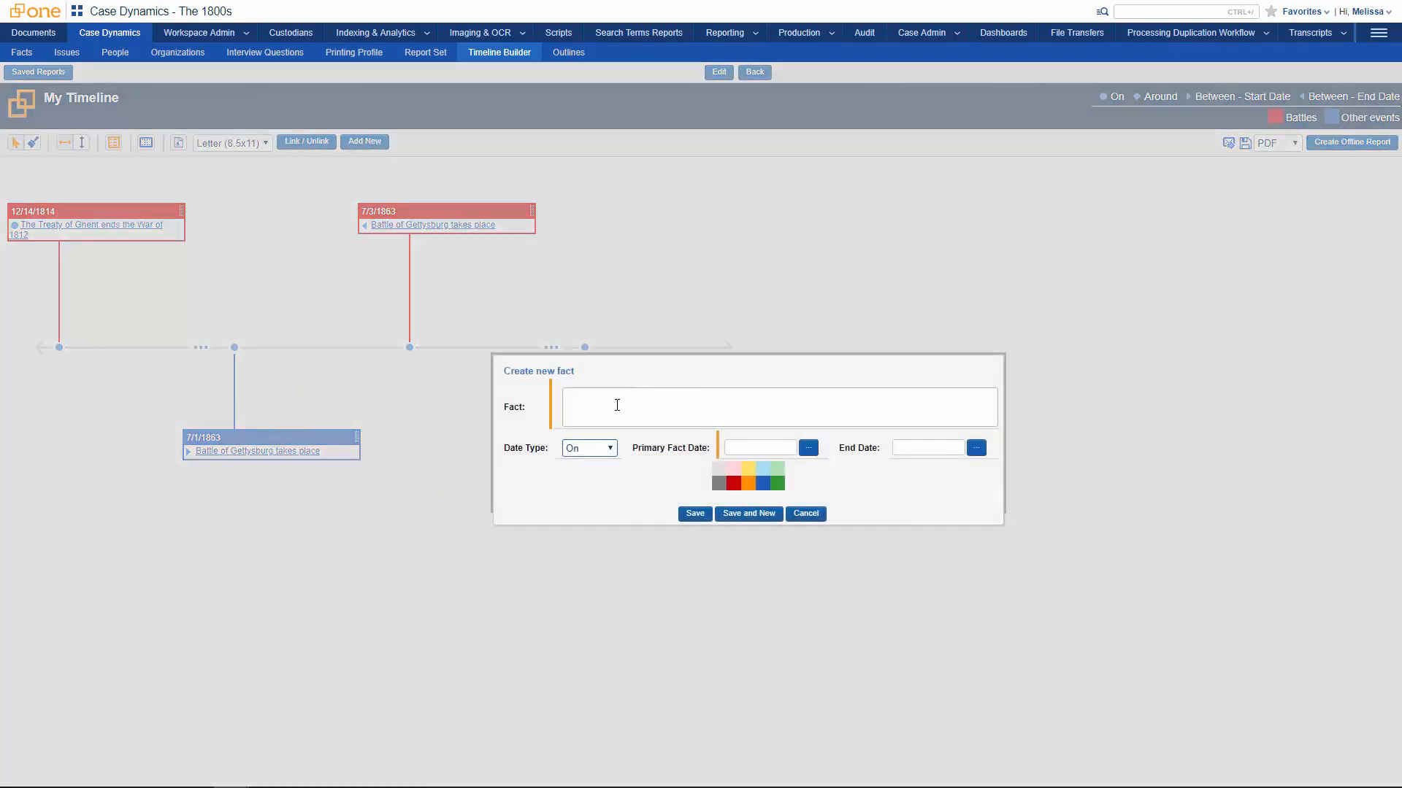
left_click(717, 414)
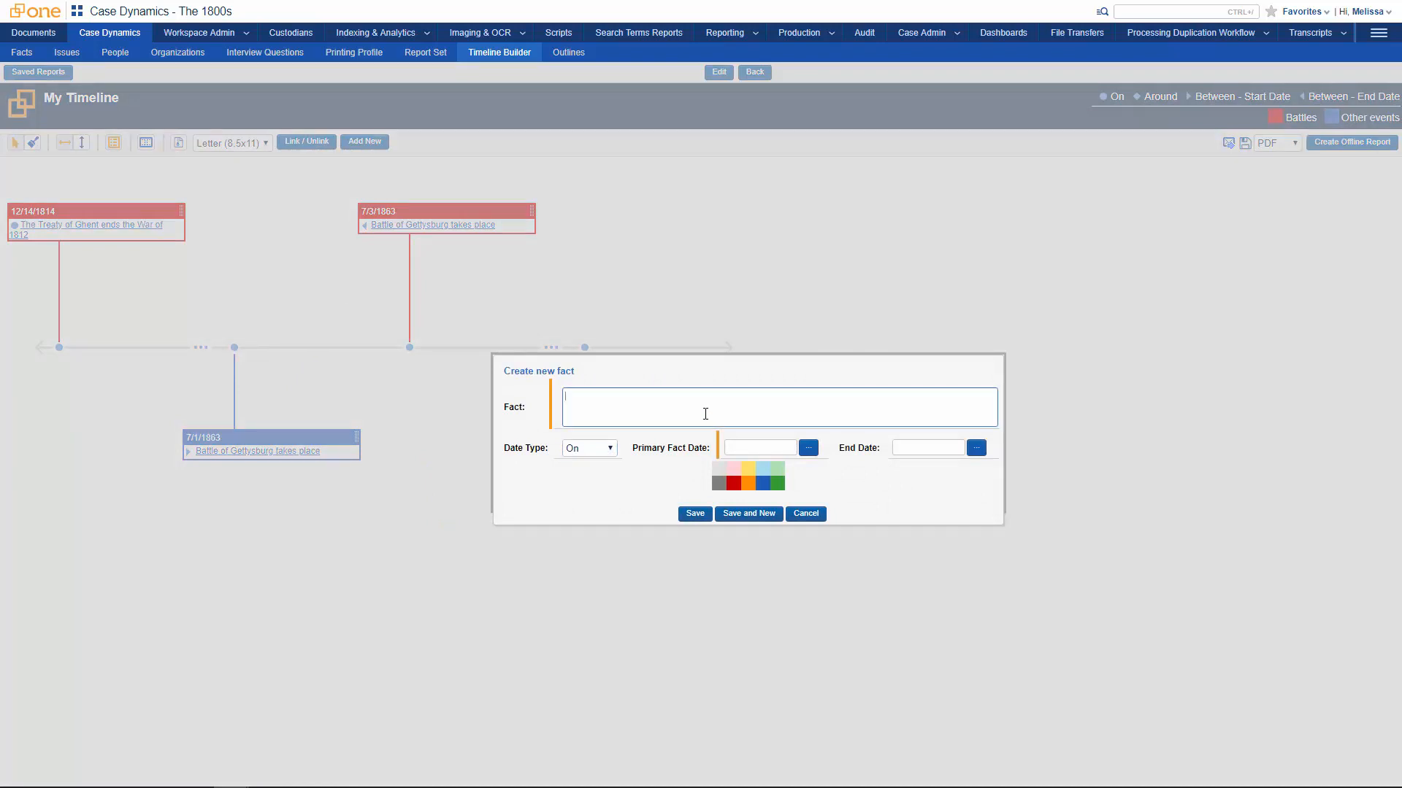
type("This is a new fact")
left_click(746, 447)
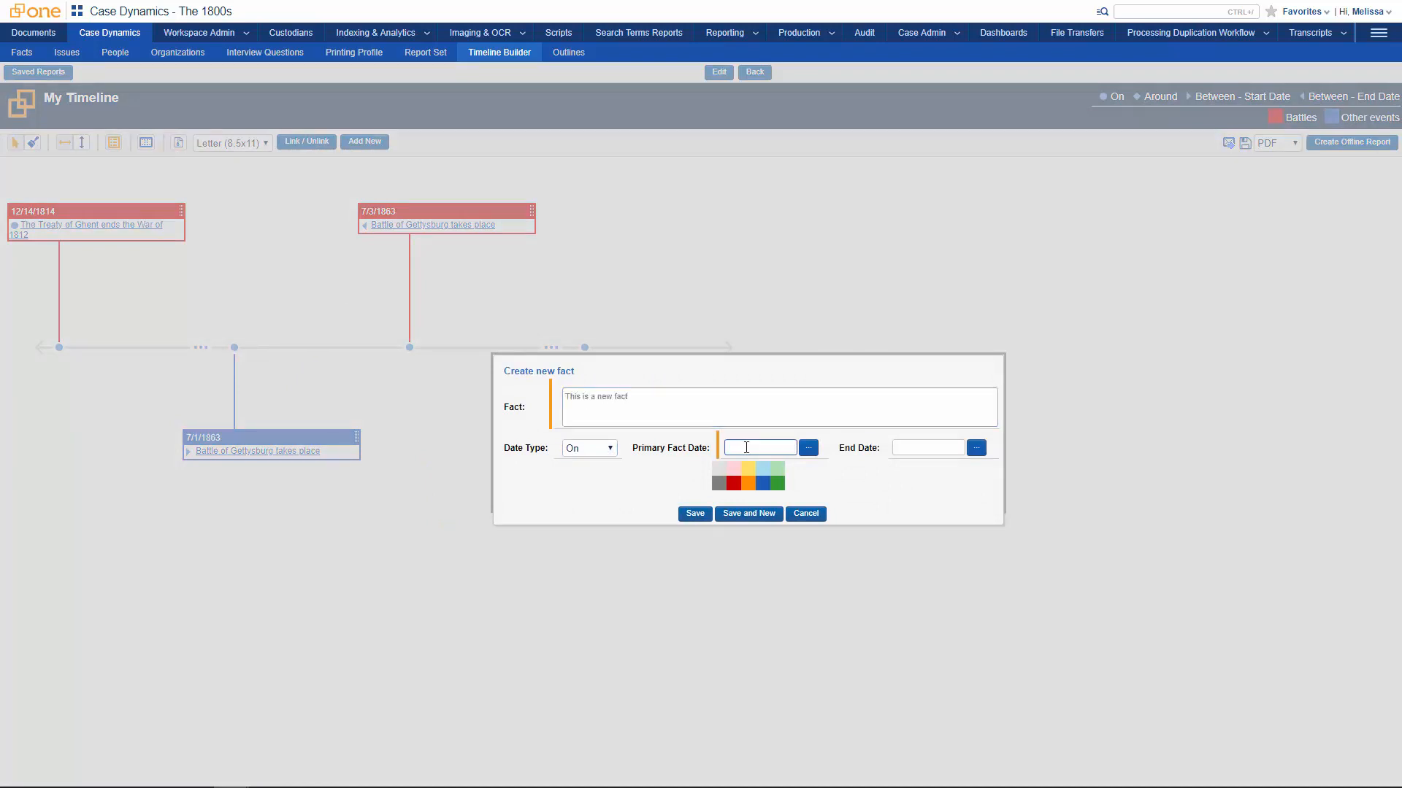
left_click(808, 447)
left_click(803, 588)
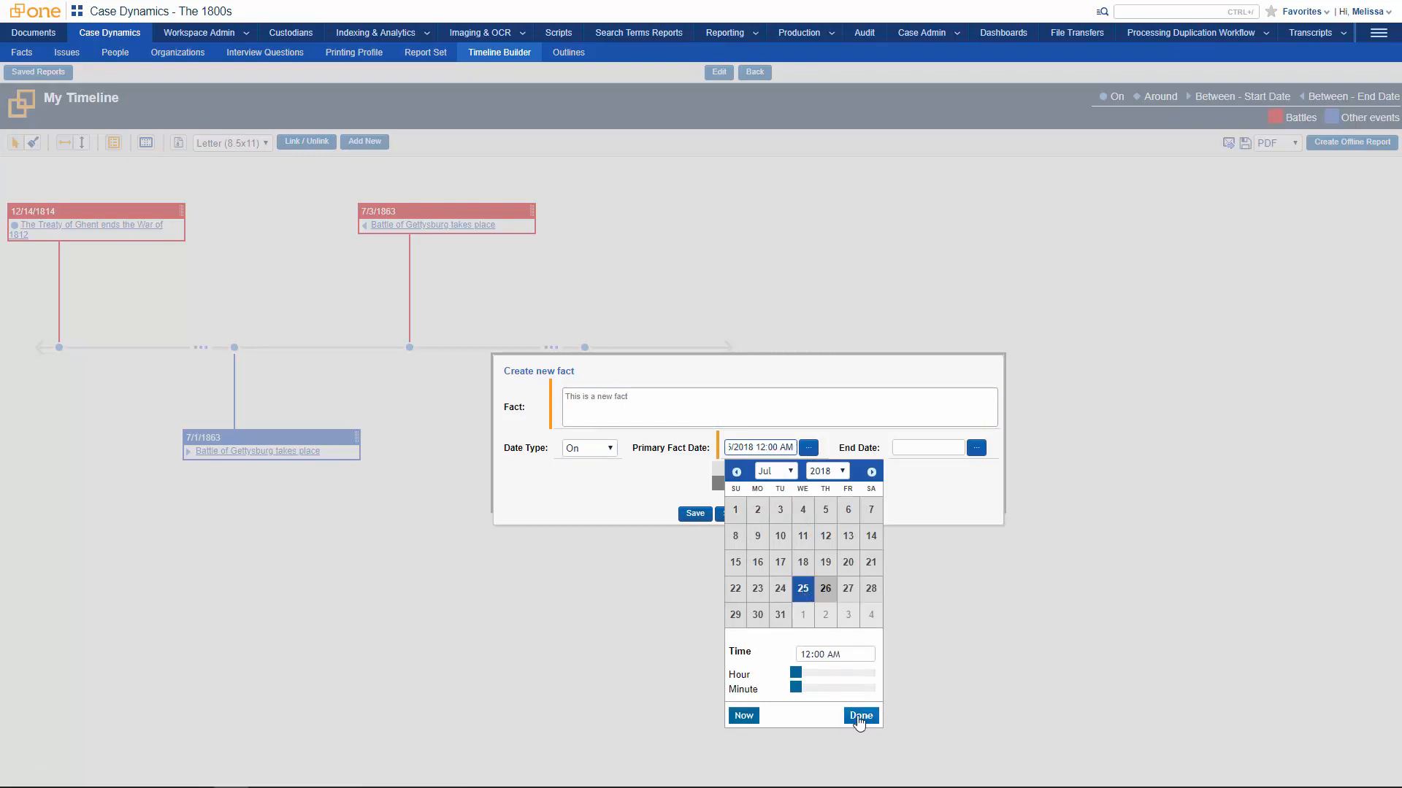
left_click(859, 717)
left_click(697, 514)
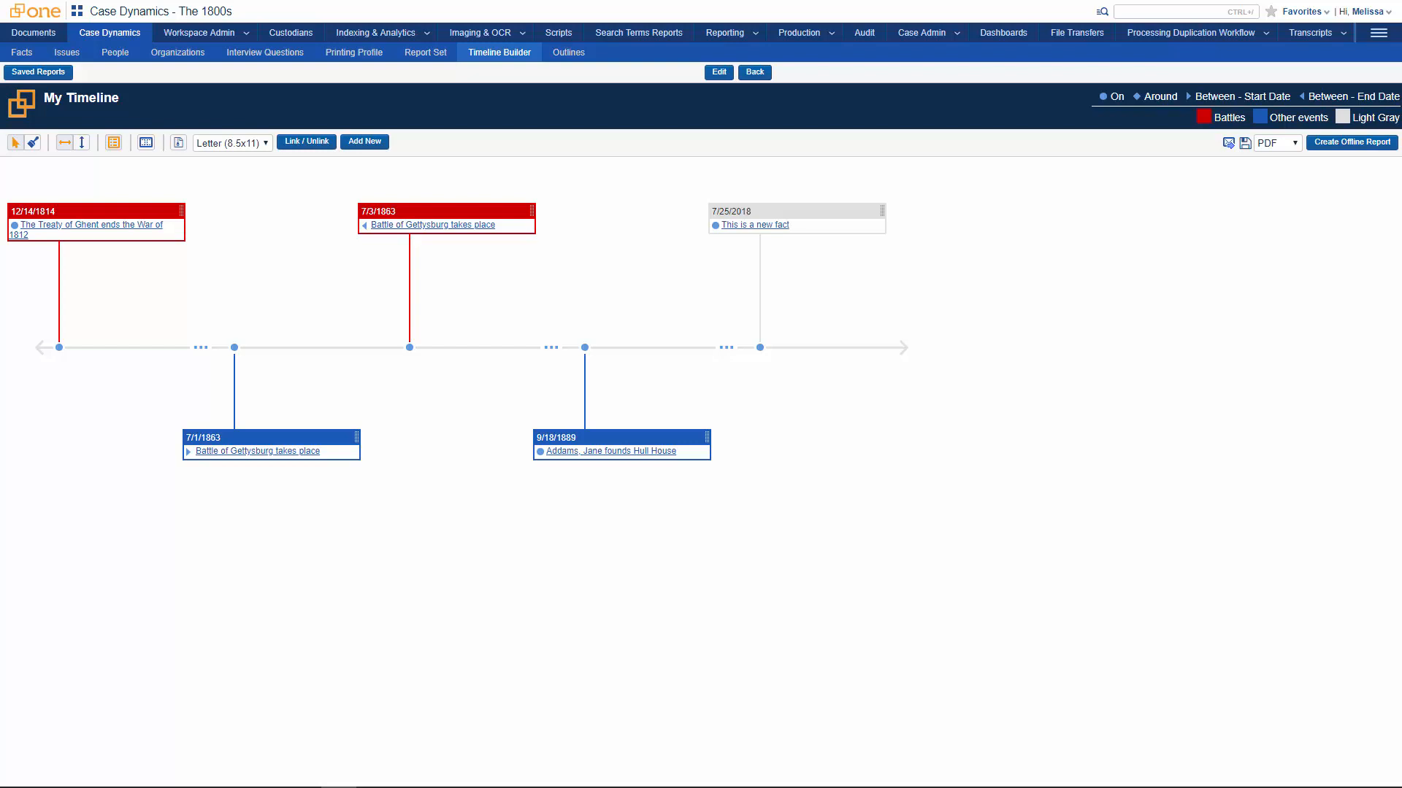
- Start a new printing profile named "My Fact Profile" with Portrait orientation and the Fact object type
left_click(355, 59)
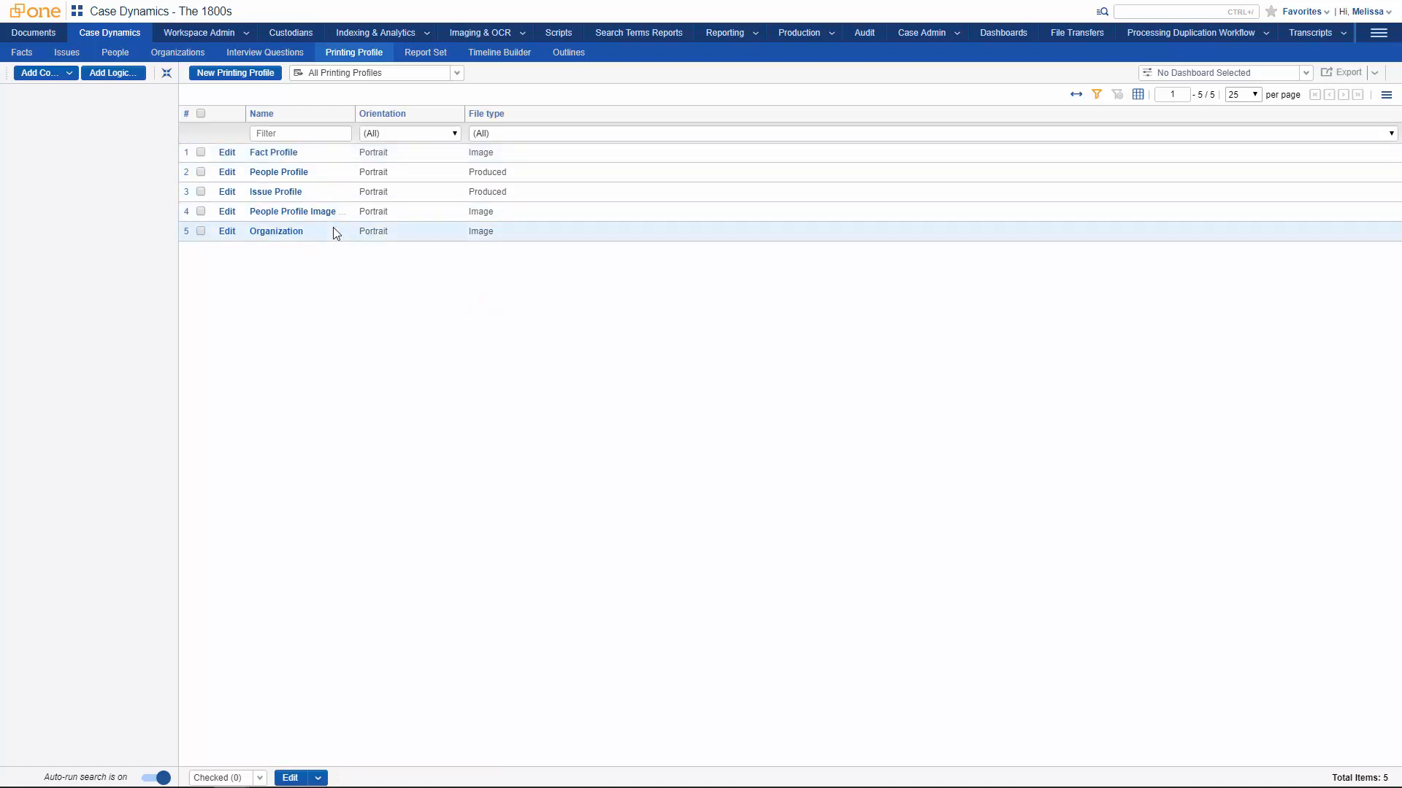
left_click(226, 73)
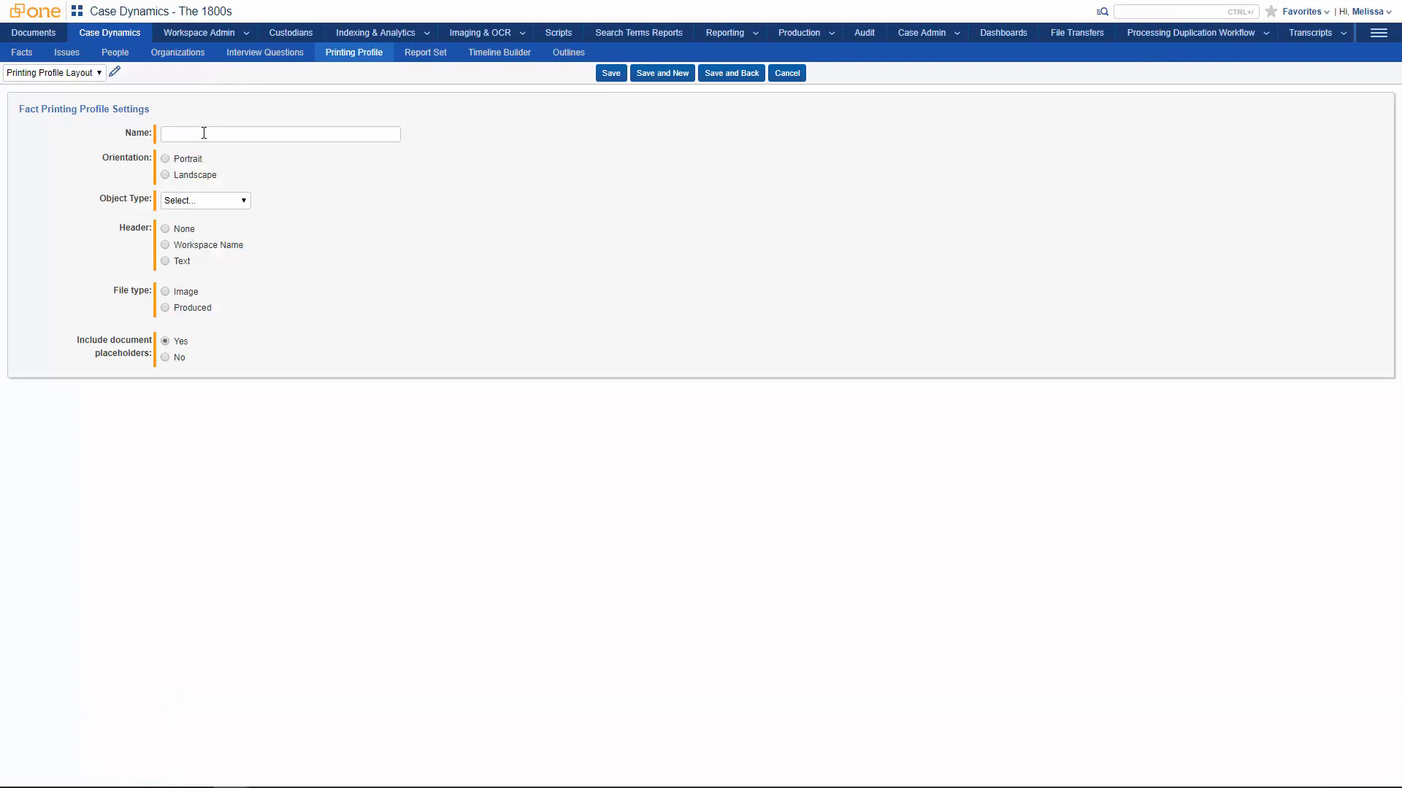
left_click(203, 133)
type("My Fact Profile")
left_click(167, 161)
left_click(247, 204)
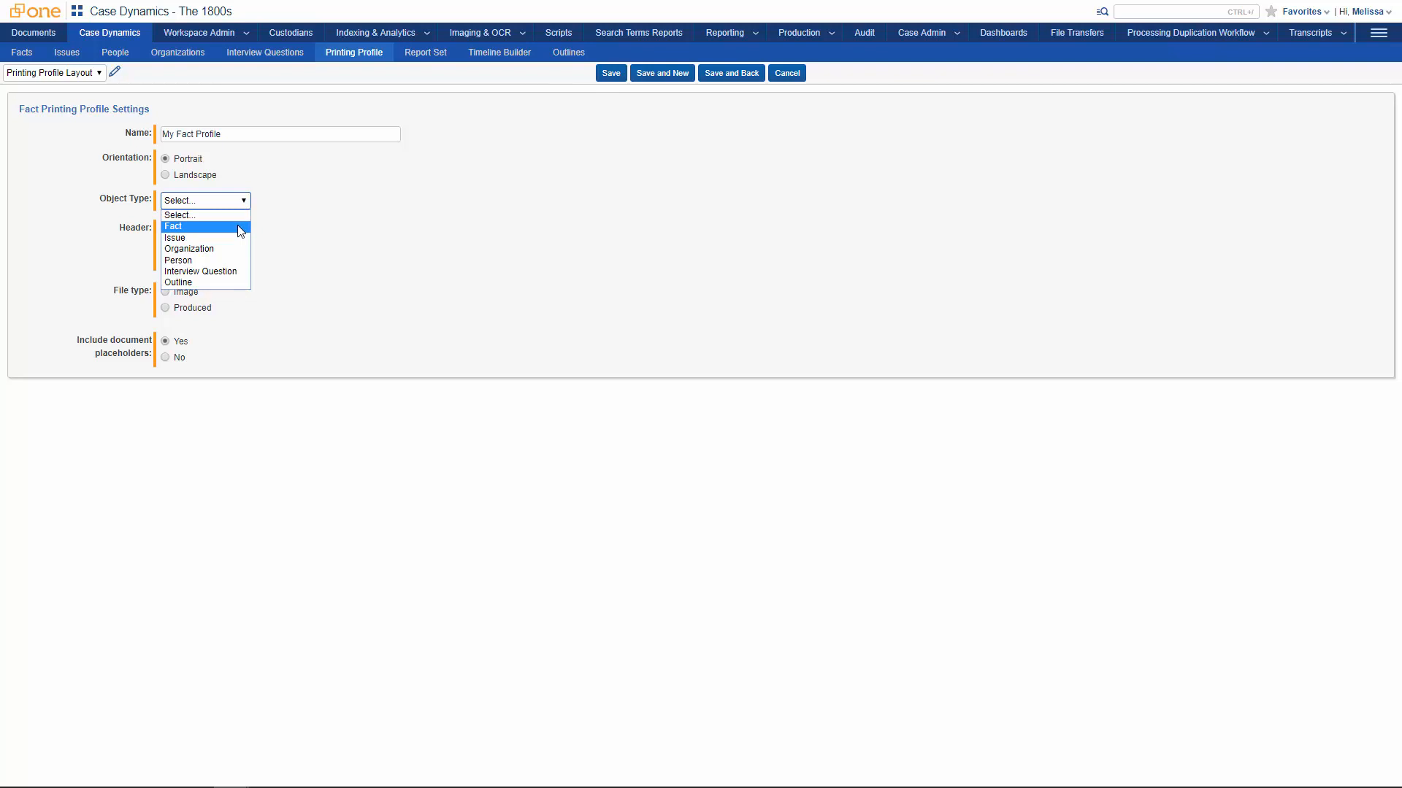
left_click(241, 228)
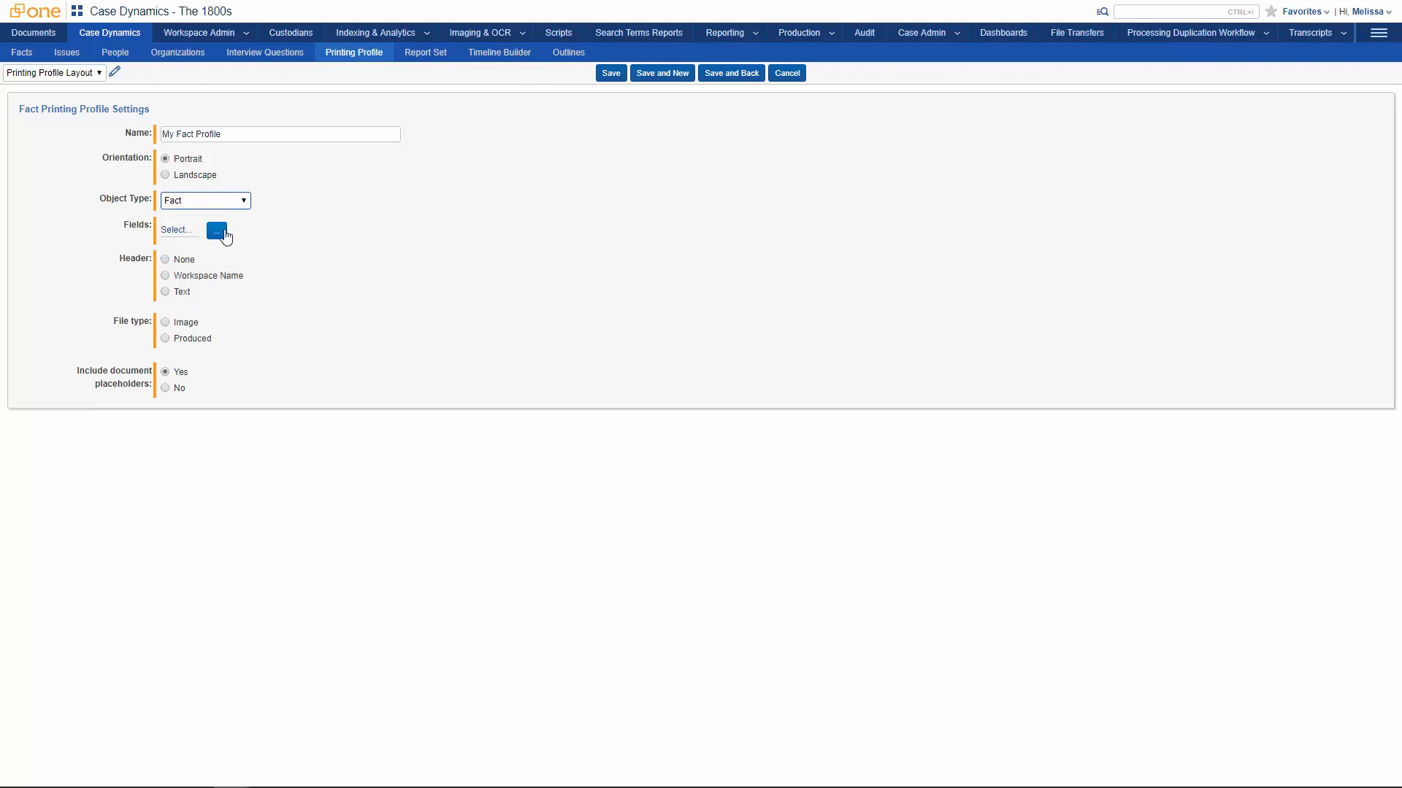
- Add Fact Documents, Fact Issues, Fact Organizations and Fact People to the printing profile's fields
left_click(217, 232)
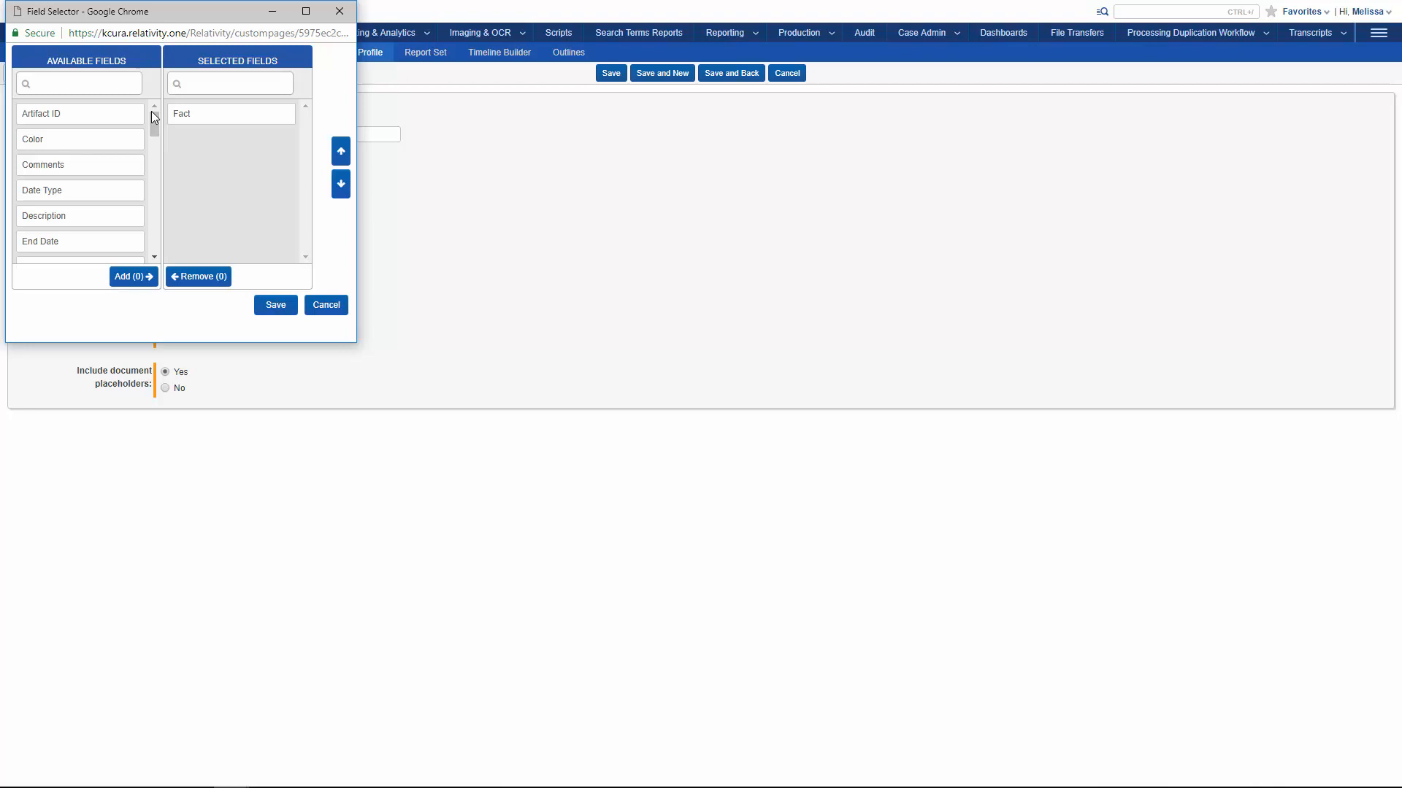
left_click(109, 83)
type("fact")
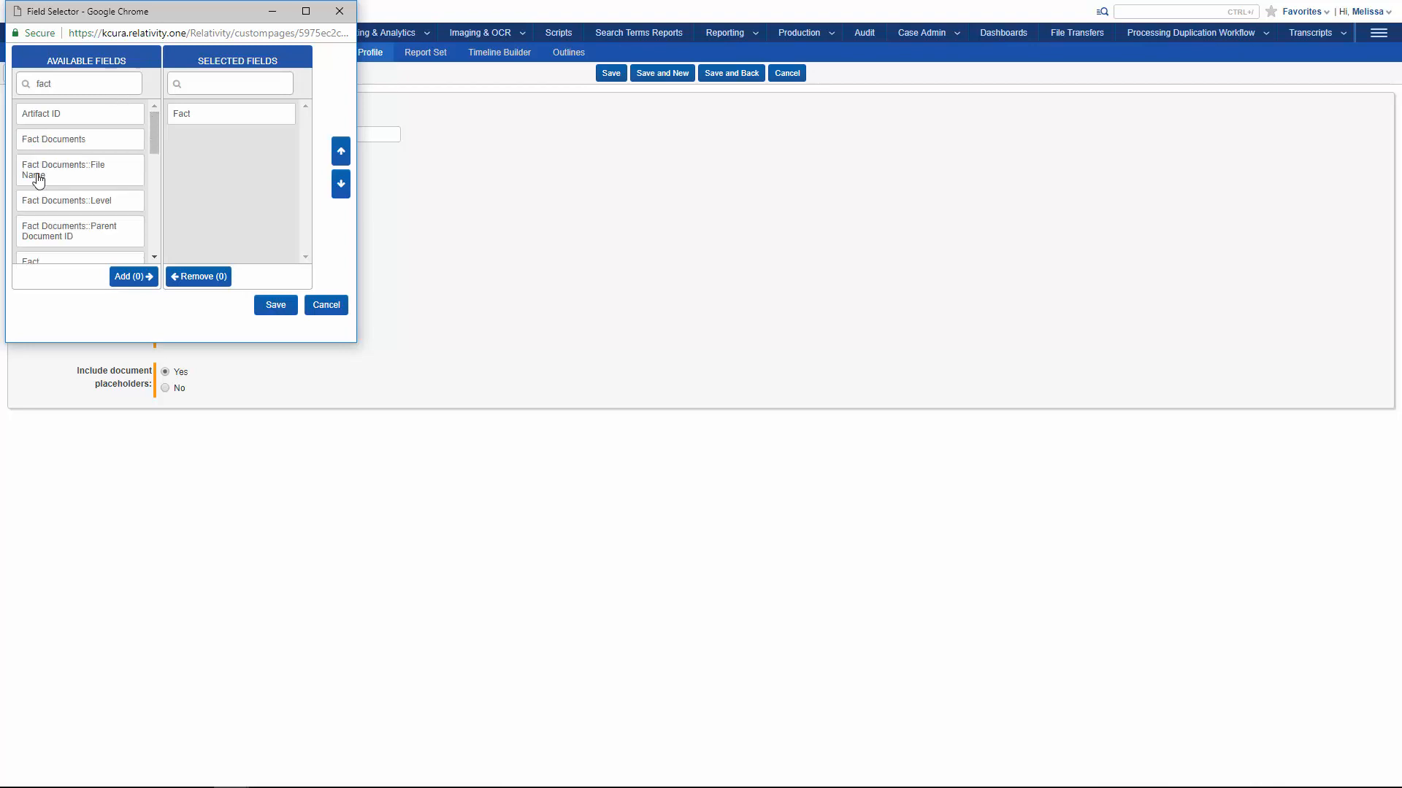
left_click(94, 140)
scroll(107, 210, "down", 3)
left_click(98, 151)
left_click(100, 178)
left_click(103, 250)
scroll(105, 249, "down", 1)
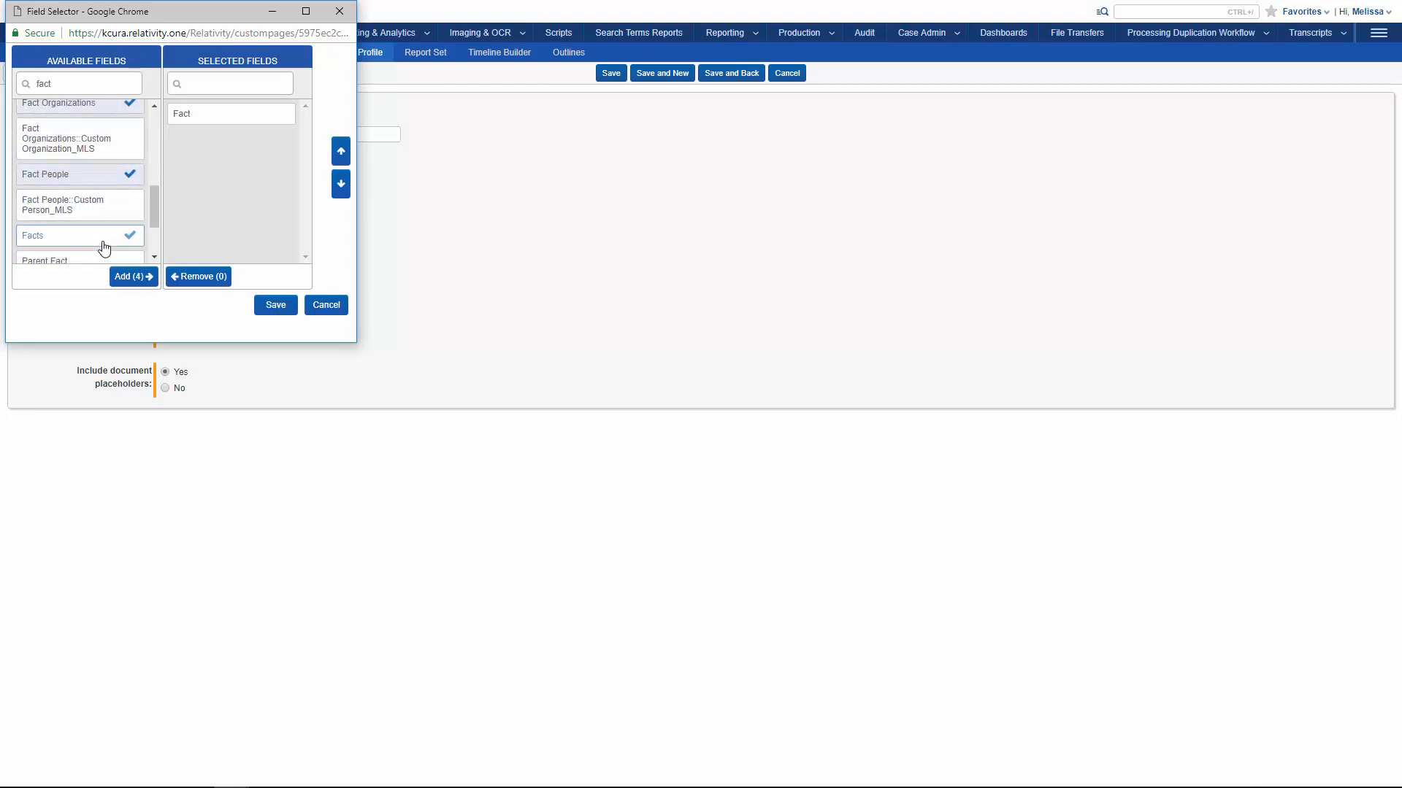
left_click(135, 276)
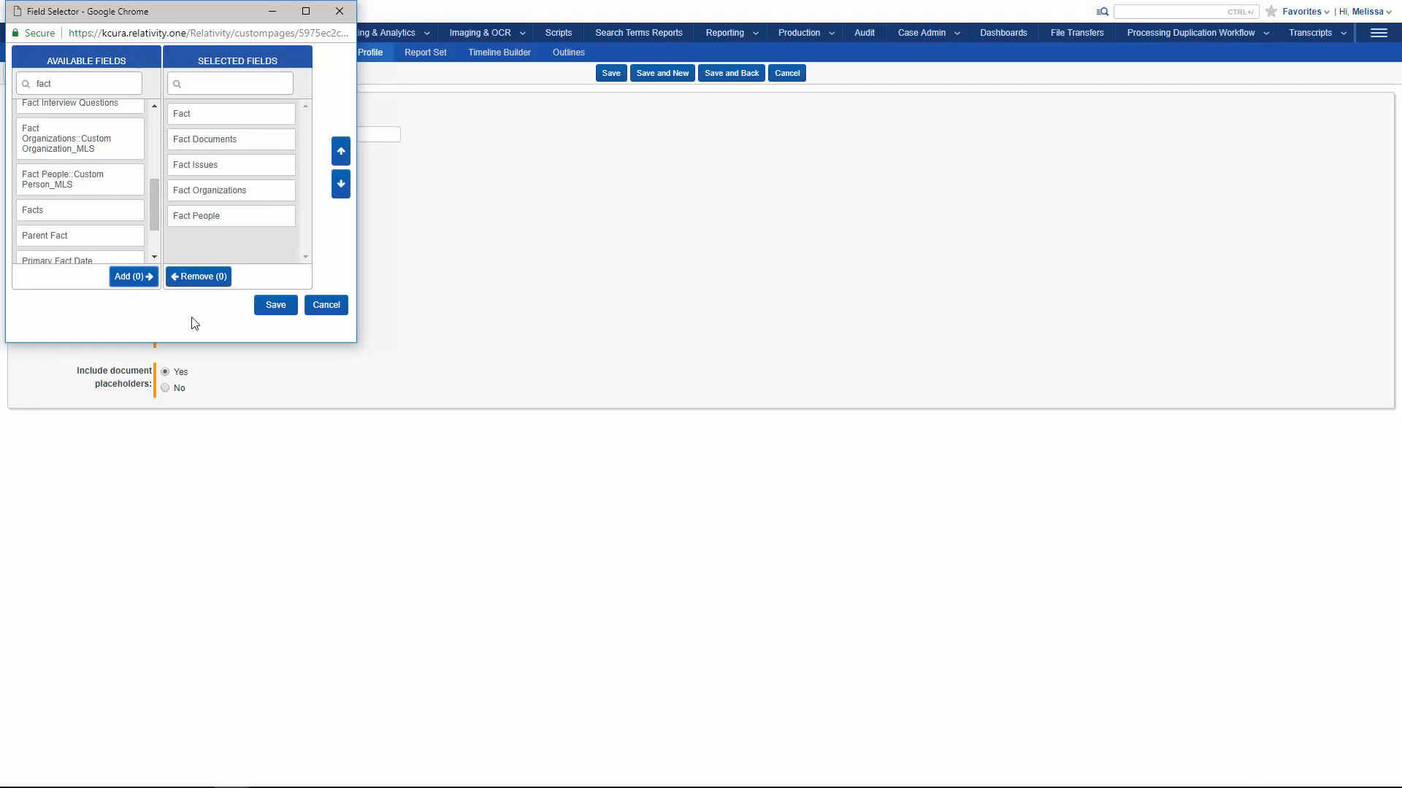
left_click(275, 305)
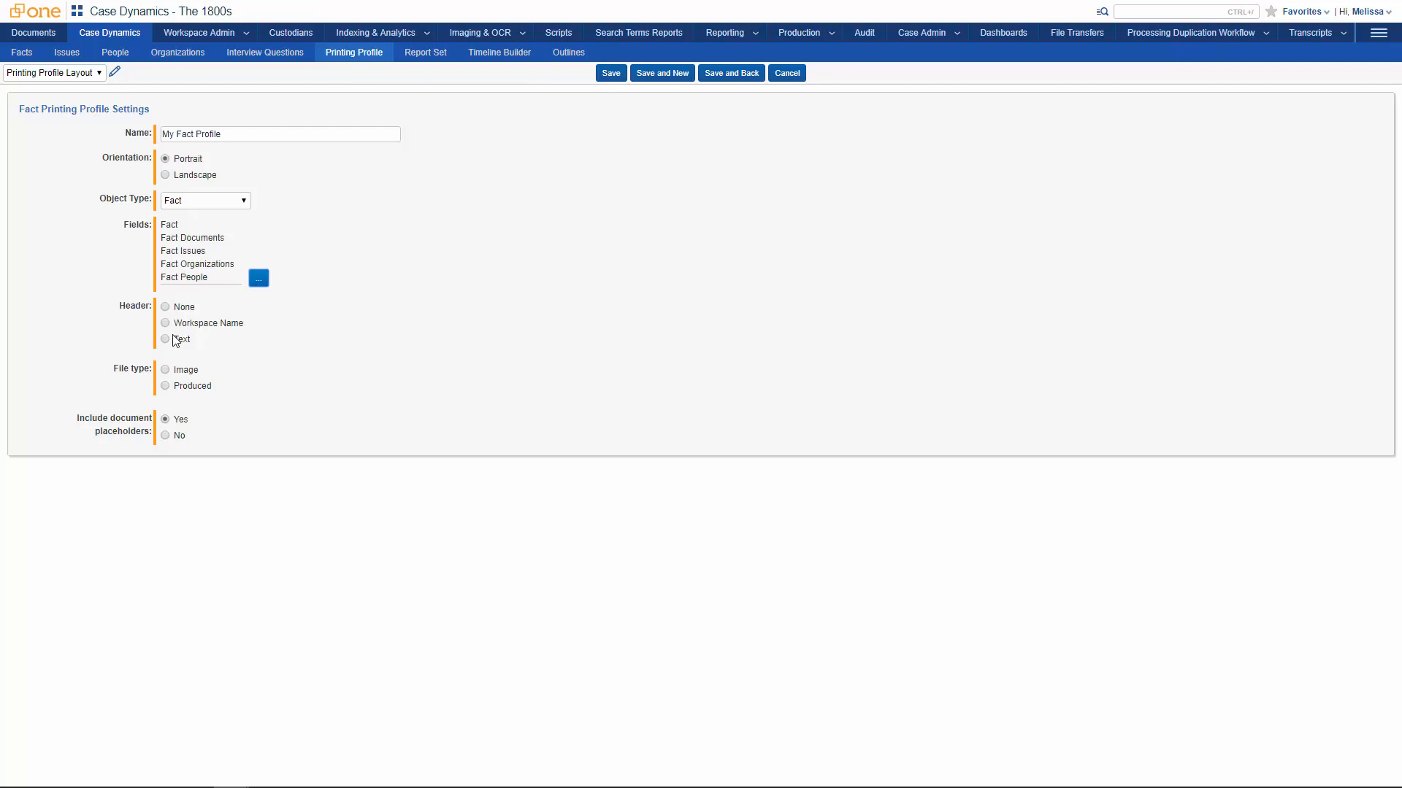
- Set the header to None, file type to Produced with precedence 2017.05.11_Prod Vol001, Image when no production is available, and save the profile
left_click(165, 308)
left_click(166, 387)
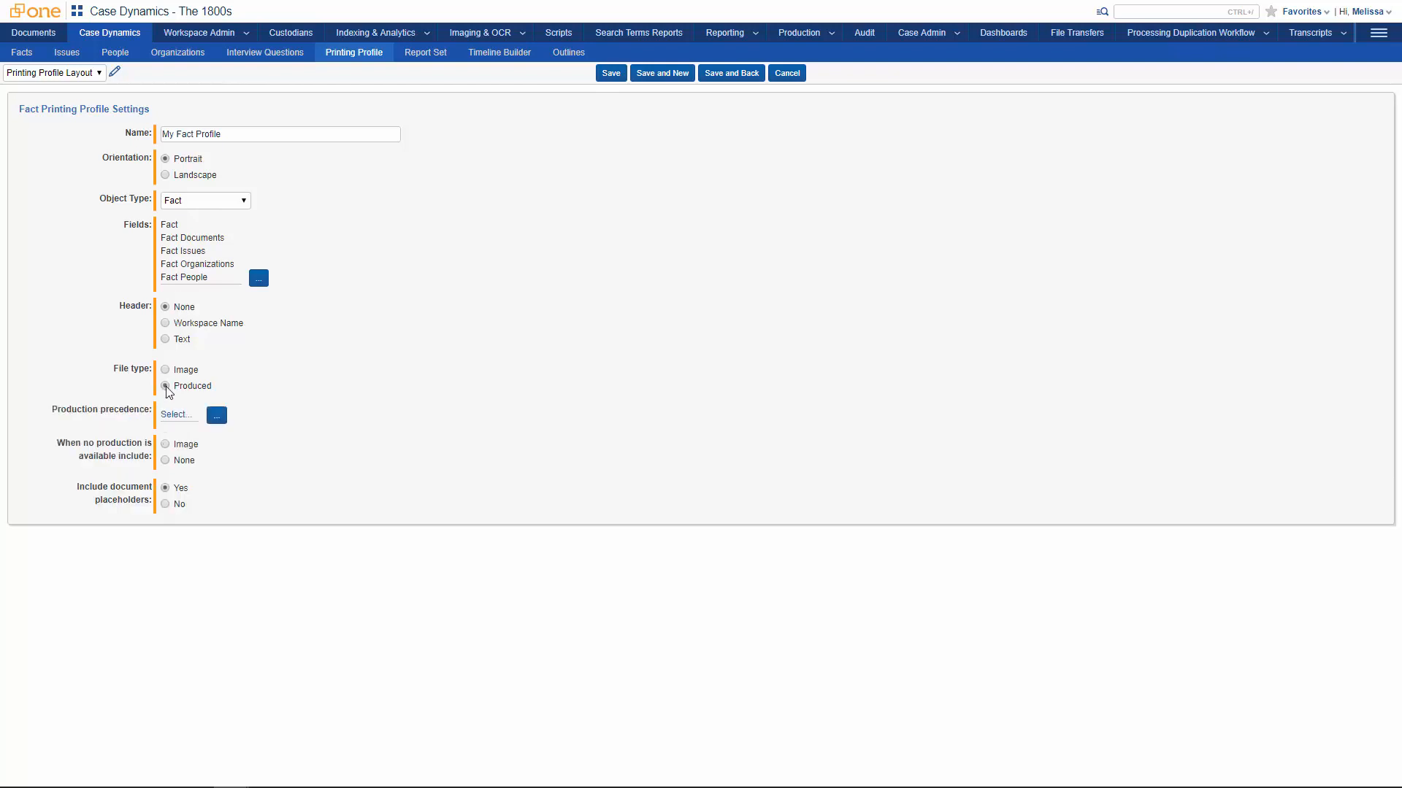
left_click(216, 417)
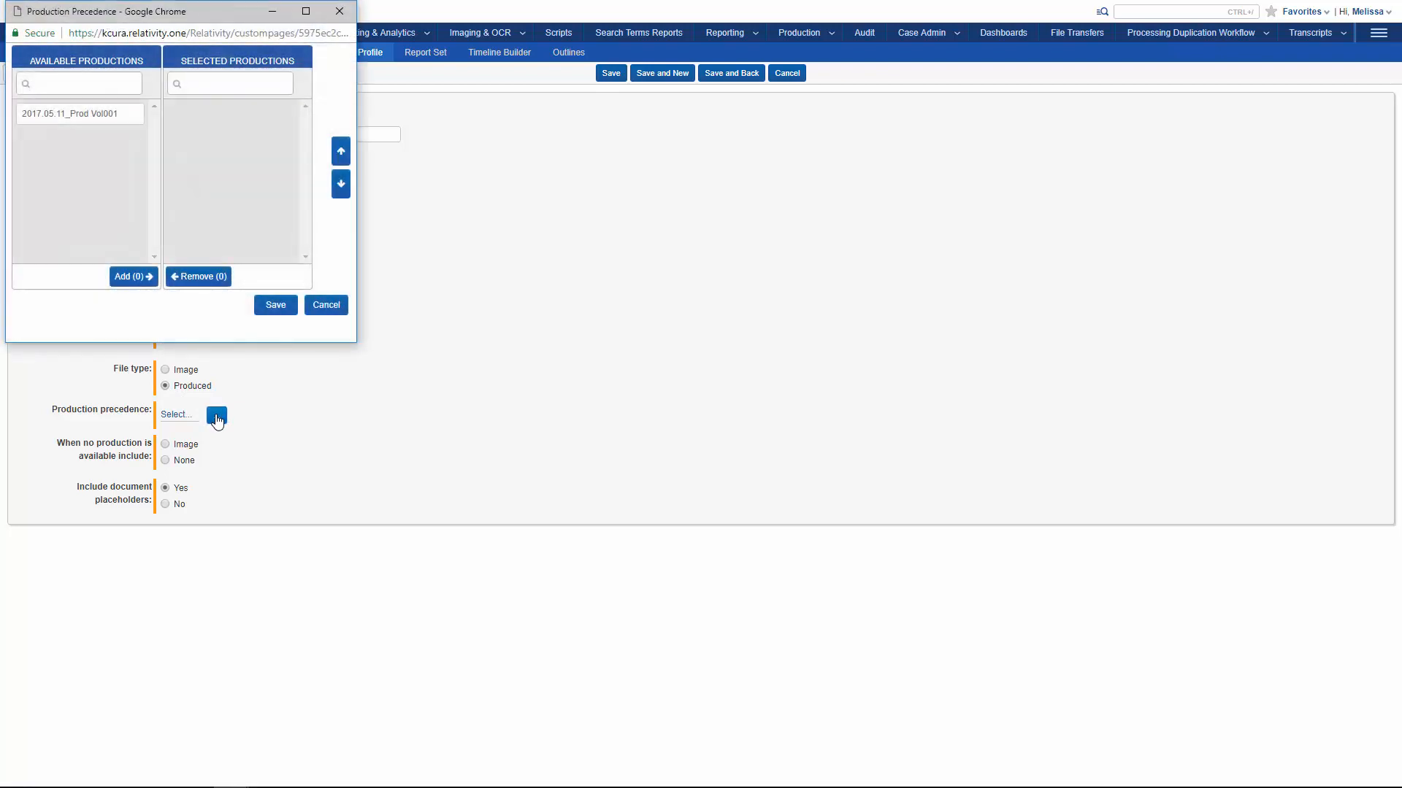
left_click(103, 116)
left_click(134, 277)
left_click(275, 305)
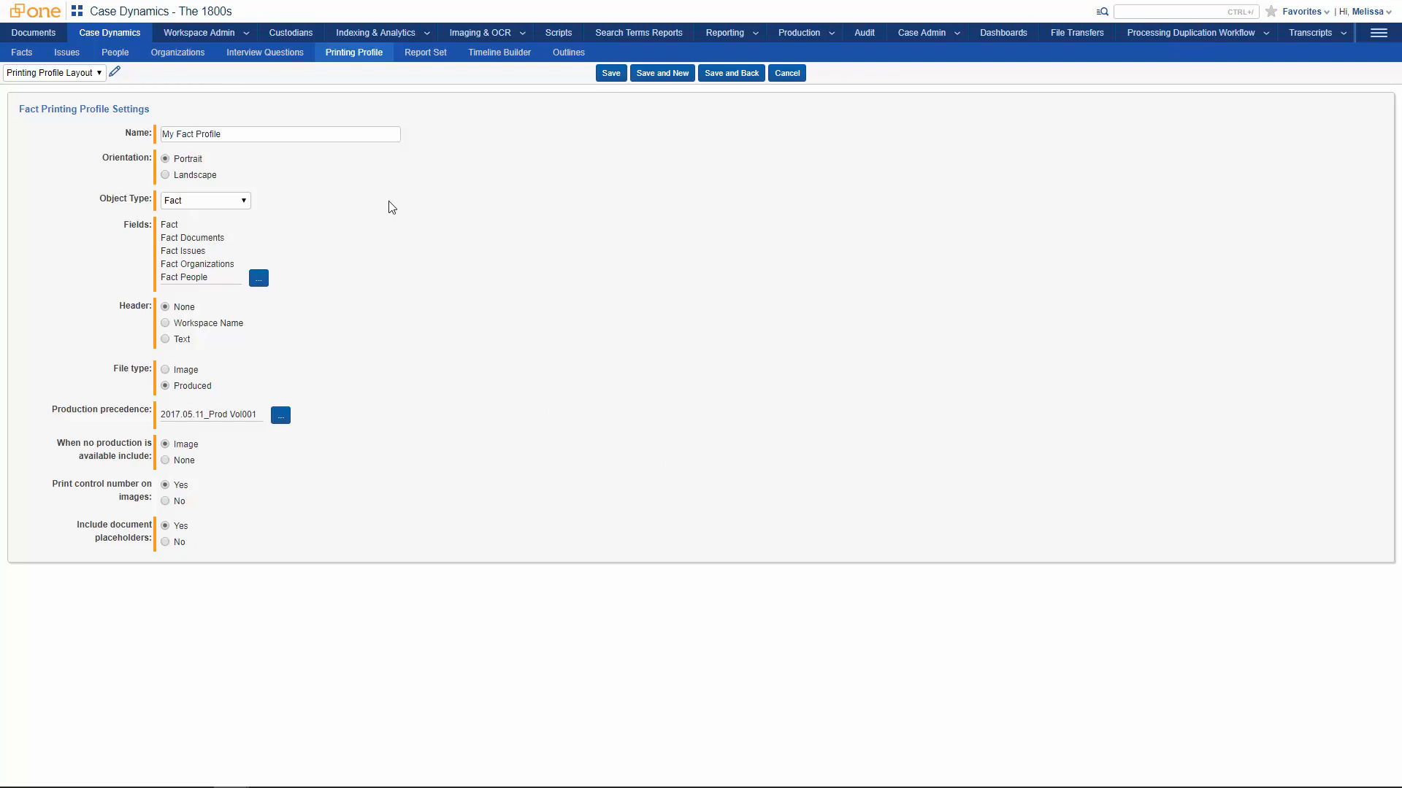
left_click(656, 74)
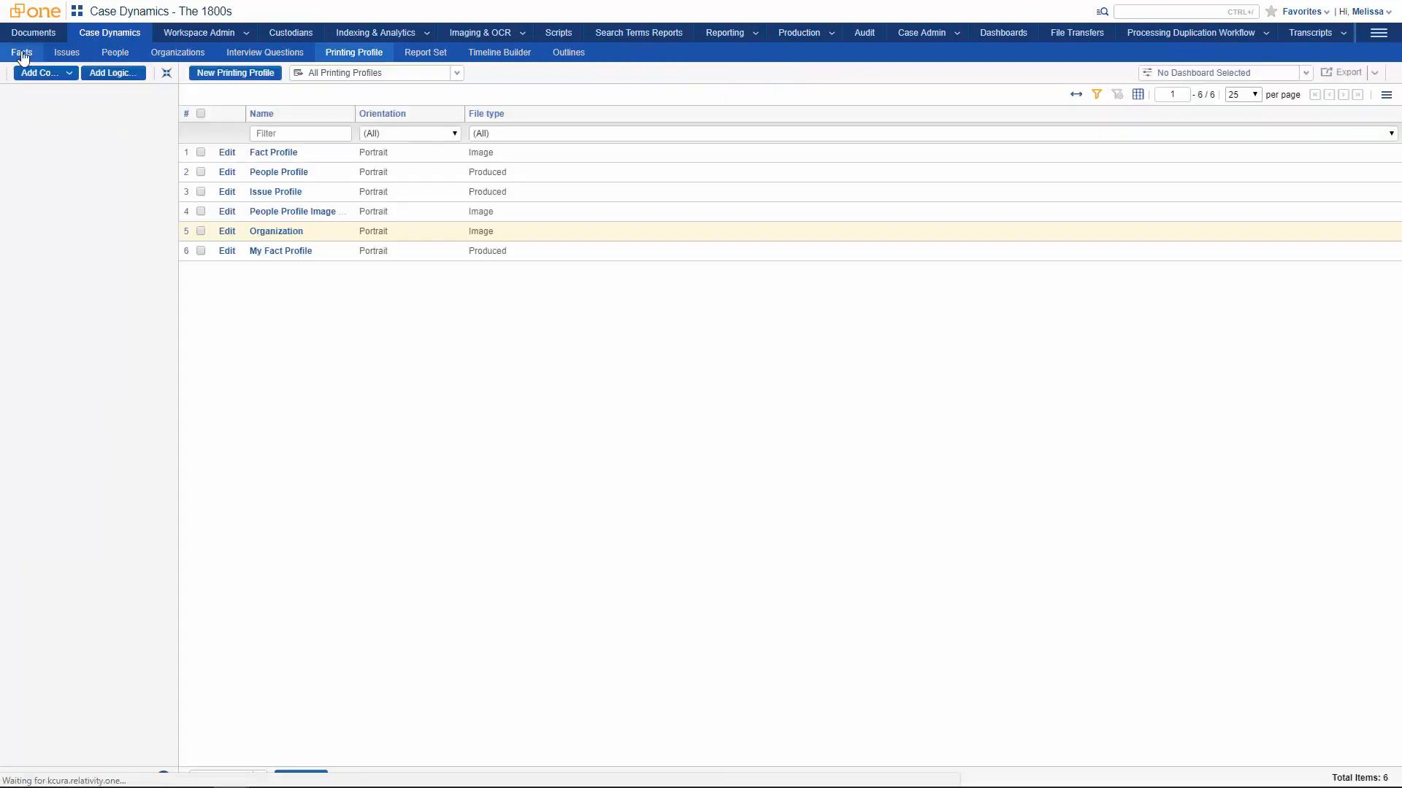
- Filter the facts list by "lincoln" and select the facts about his election as President and his assassination
left_click(22, 54)
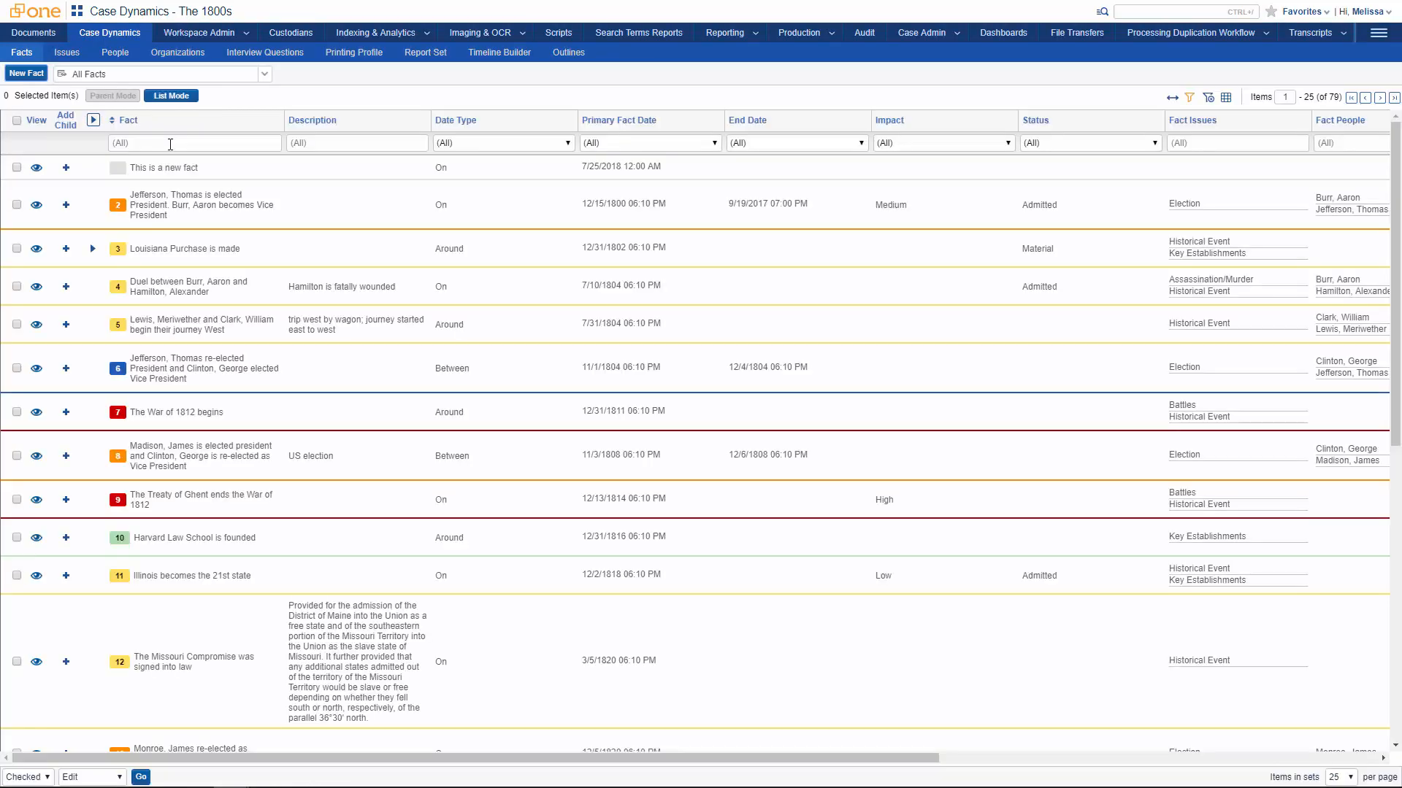
left_click(170, 144)
type("lincoln")
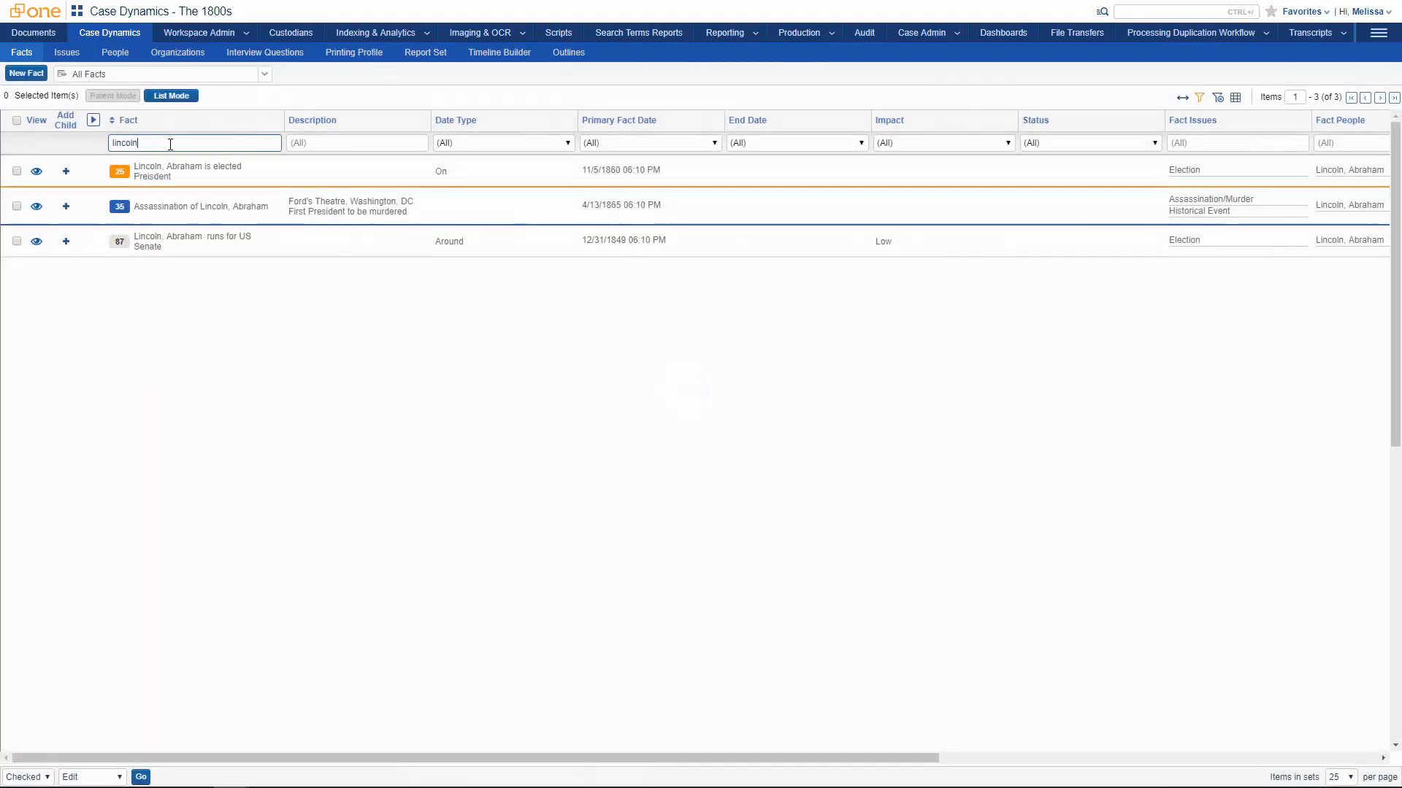
left_click(16, 172)
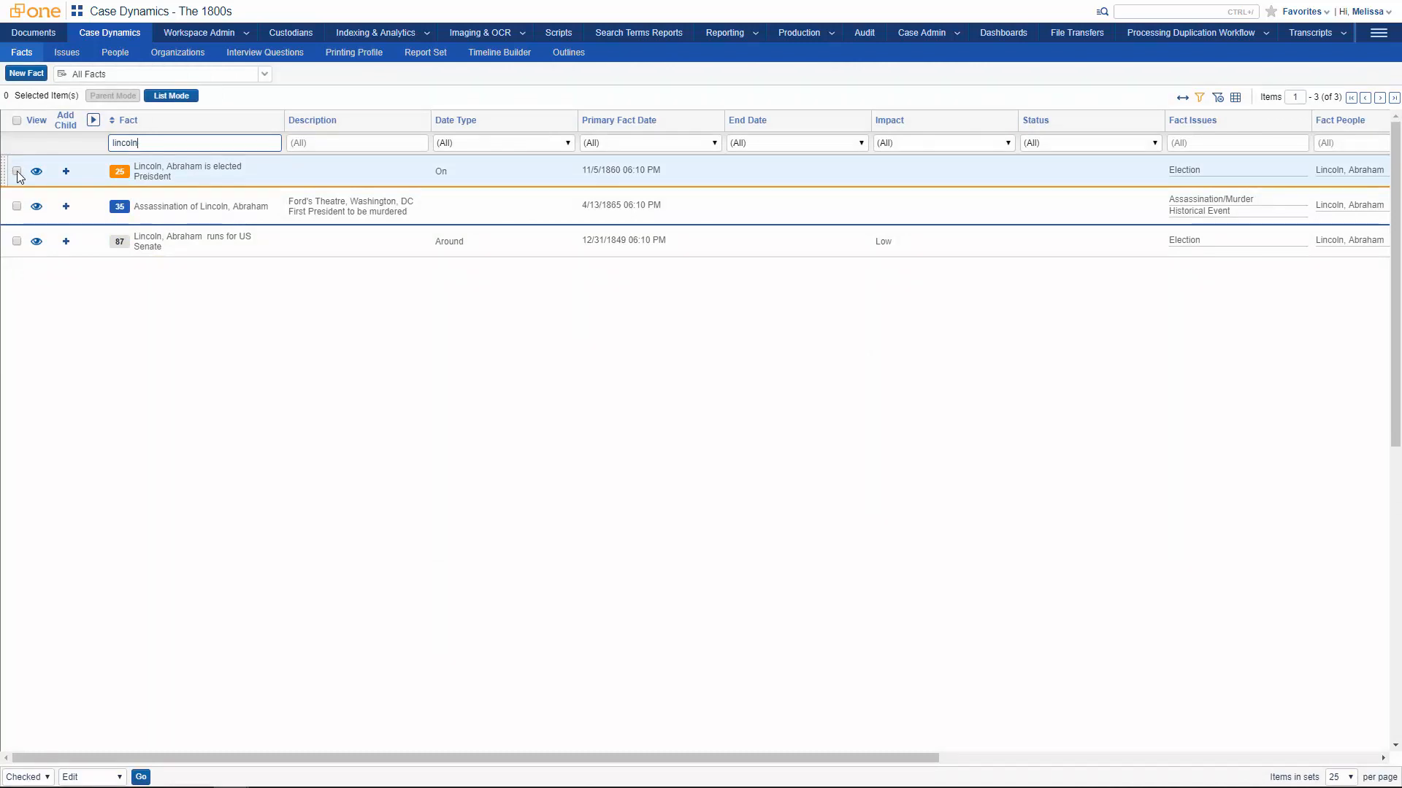
left_click(17, 206)
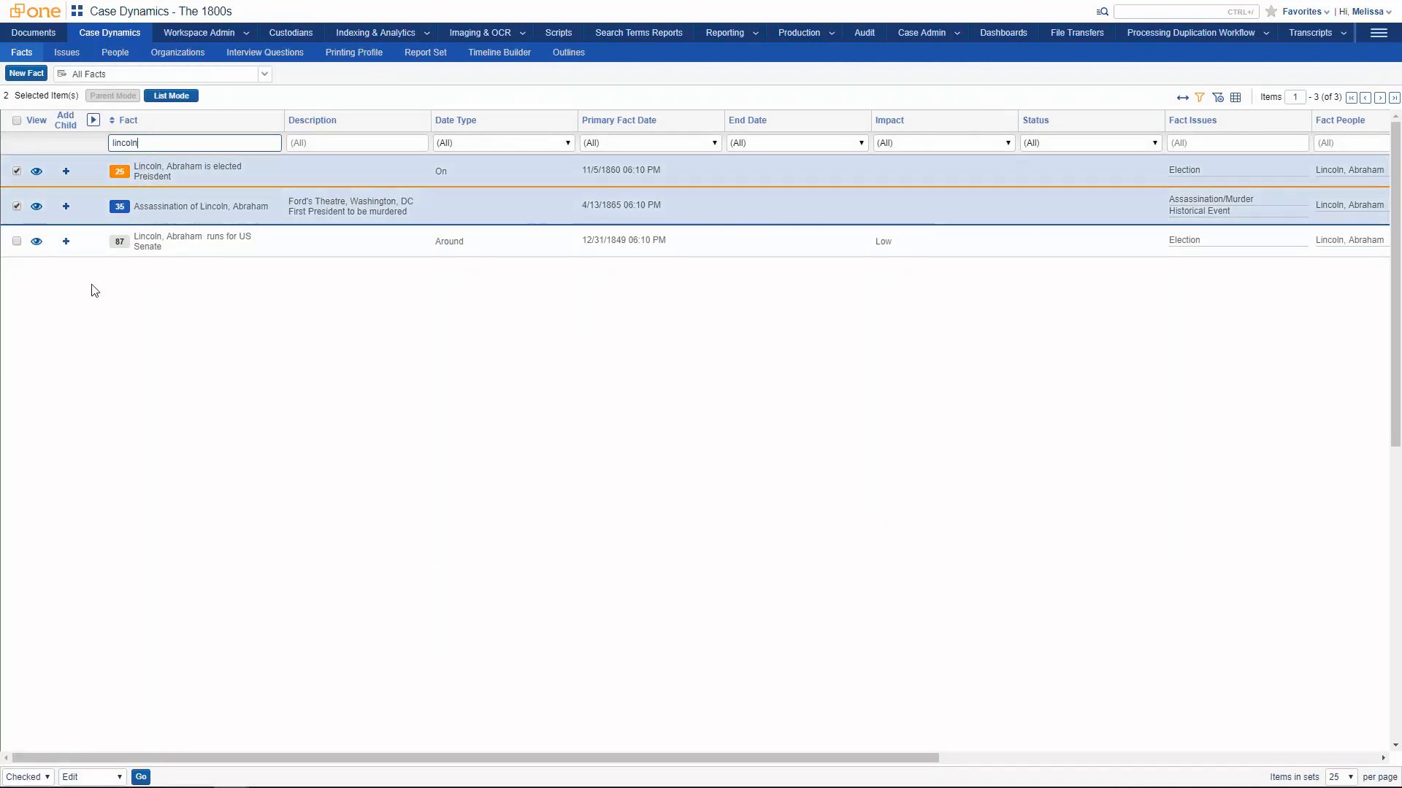
- Print the two selected facts to PDF using the Fact Profile printing profile
left_click(121, 778)
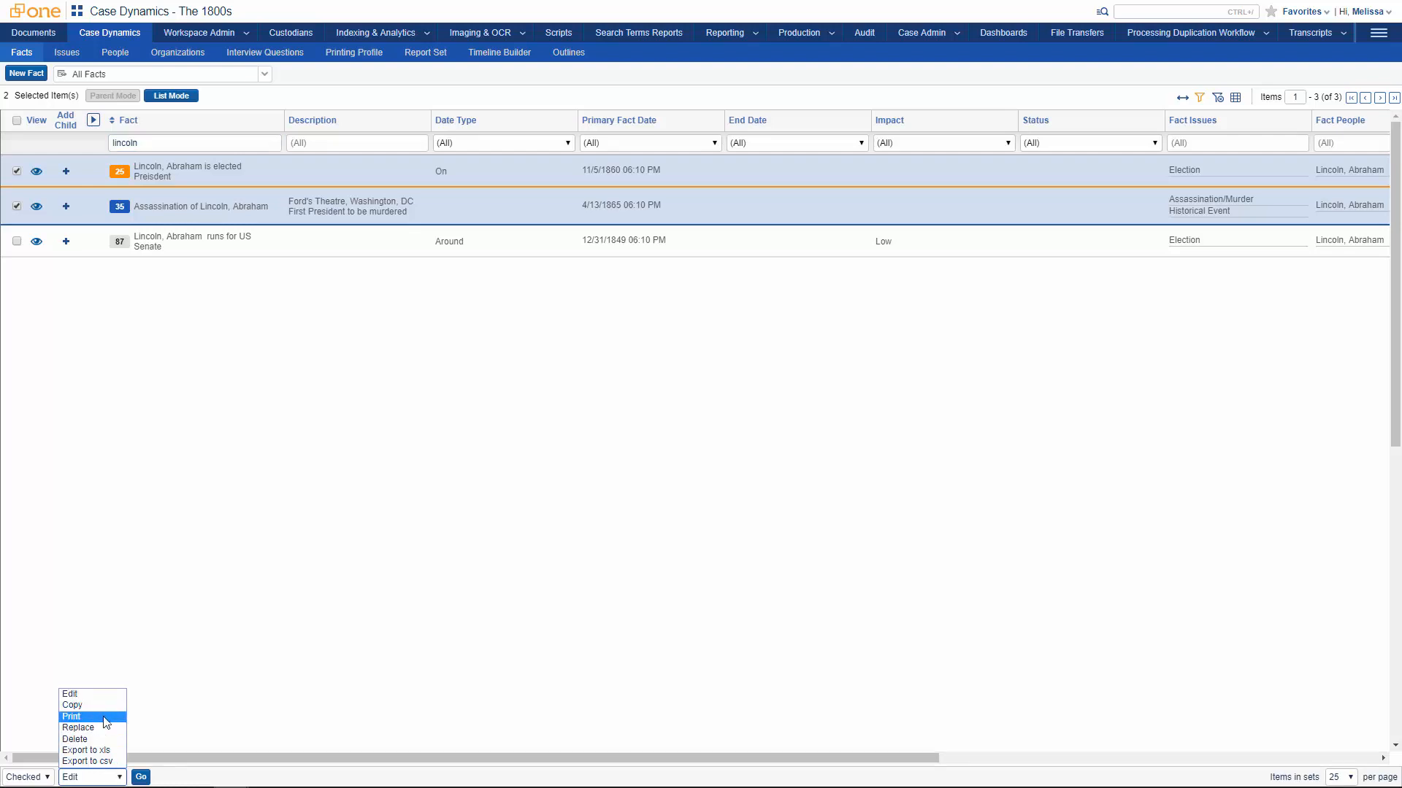
left_click(106, 723)
left_click(141, 776)
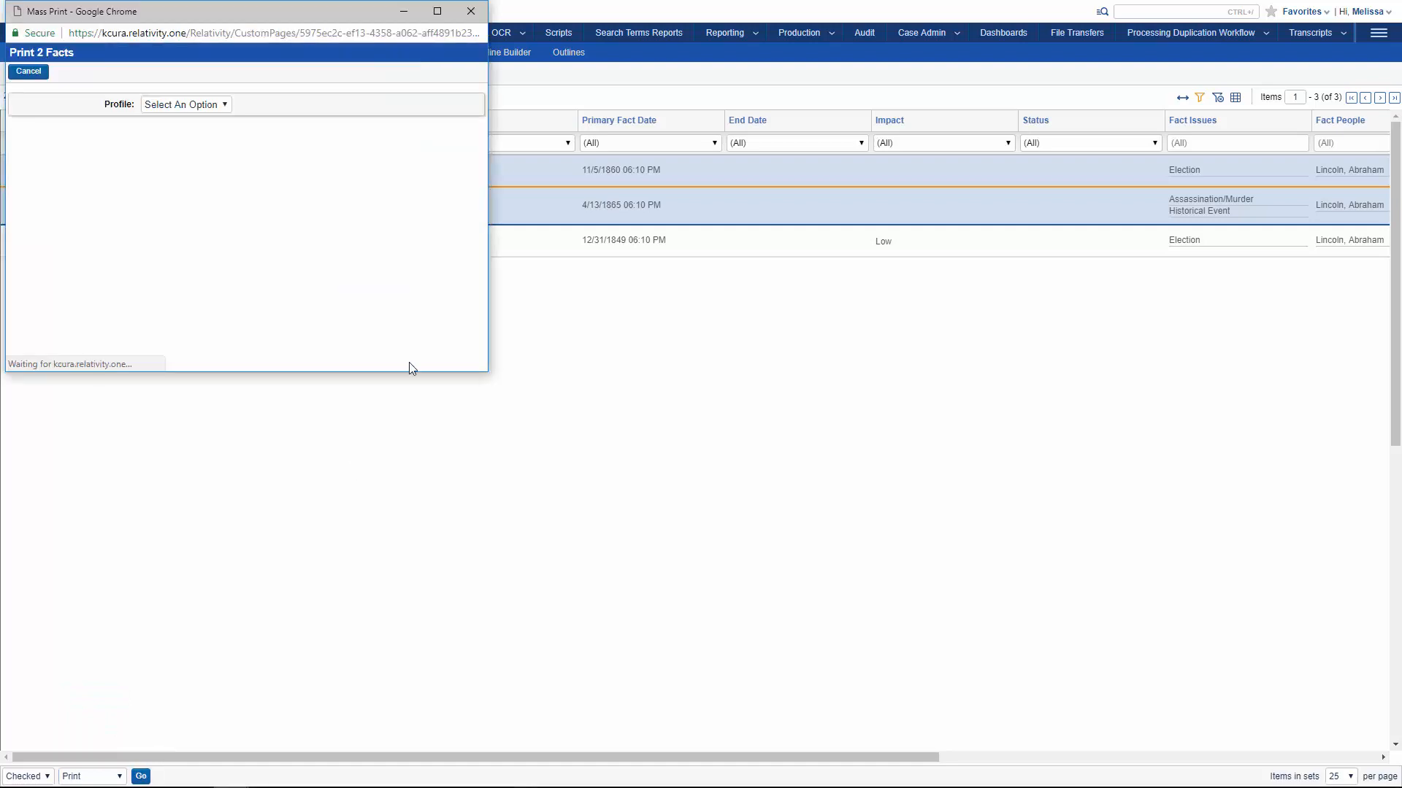
left_click(192, 104)
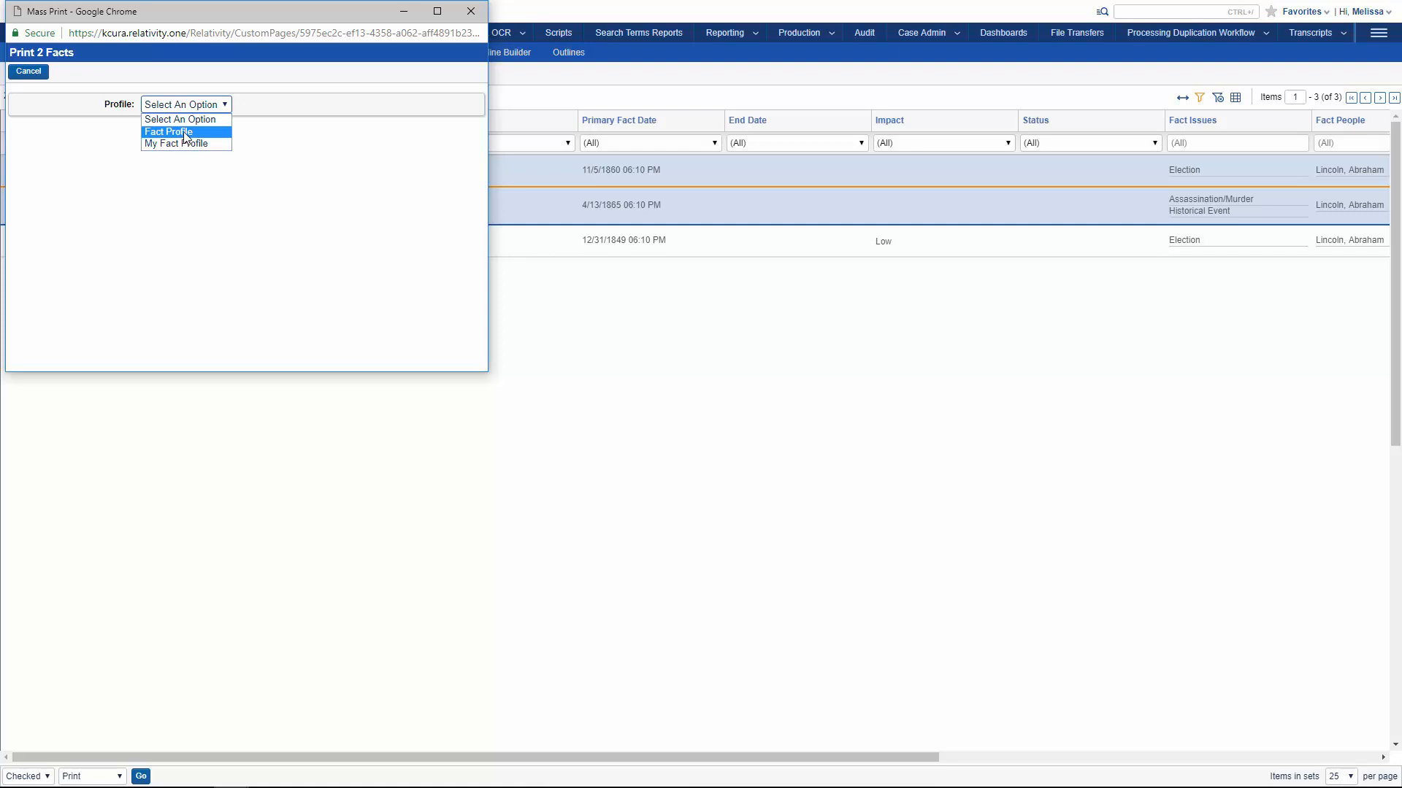
left_click(186, 133)
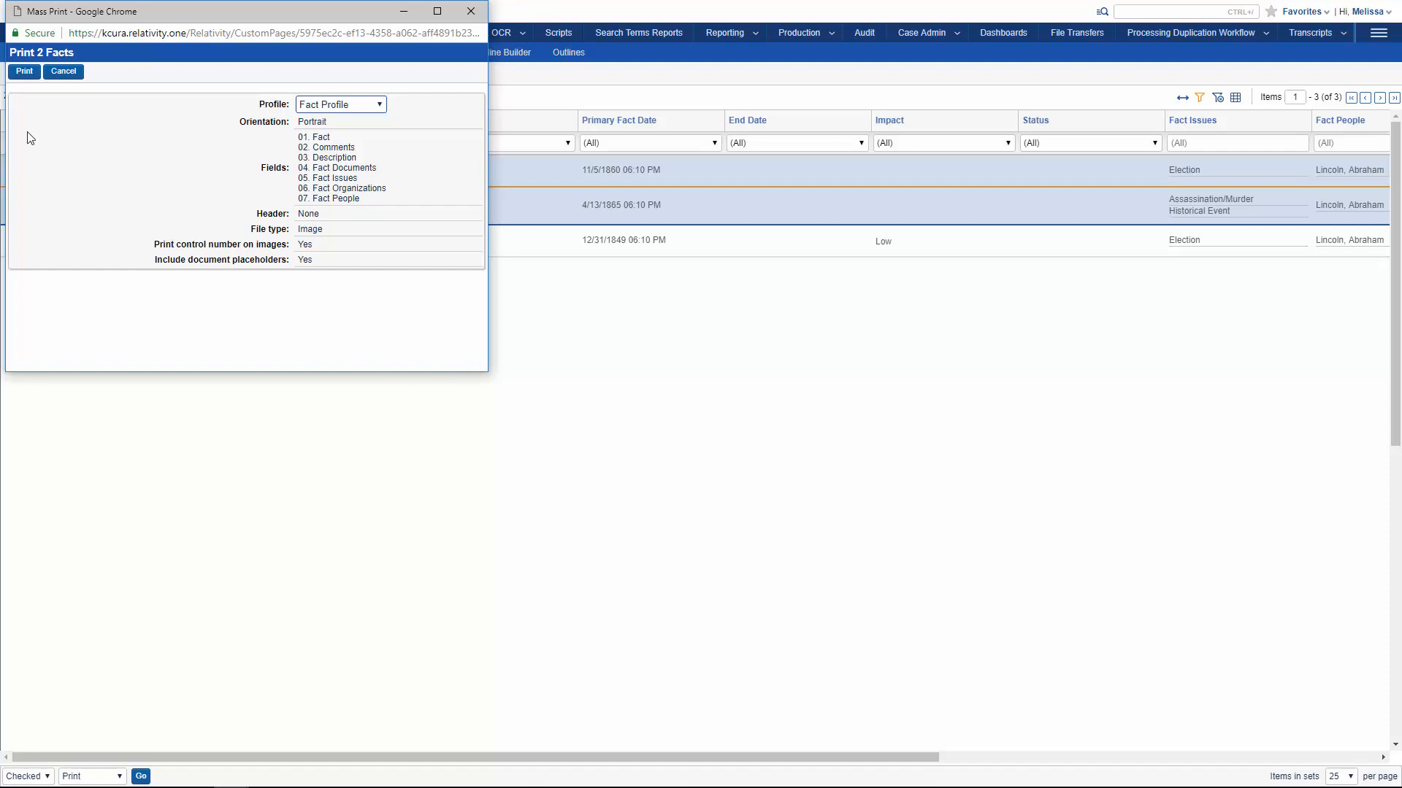
left_click(26, 73)
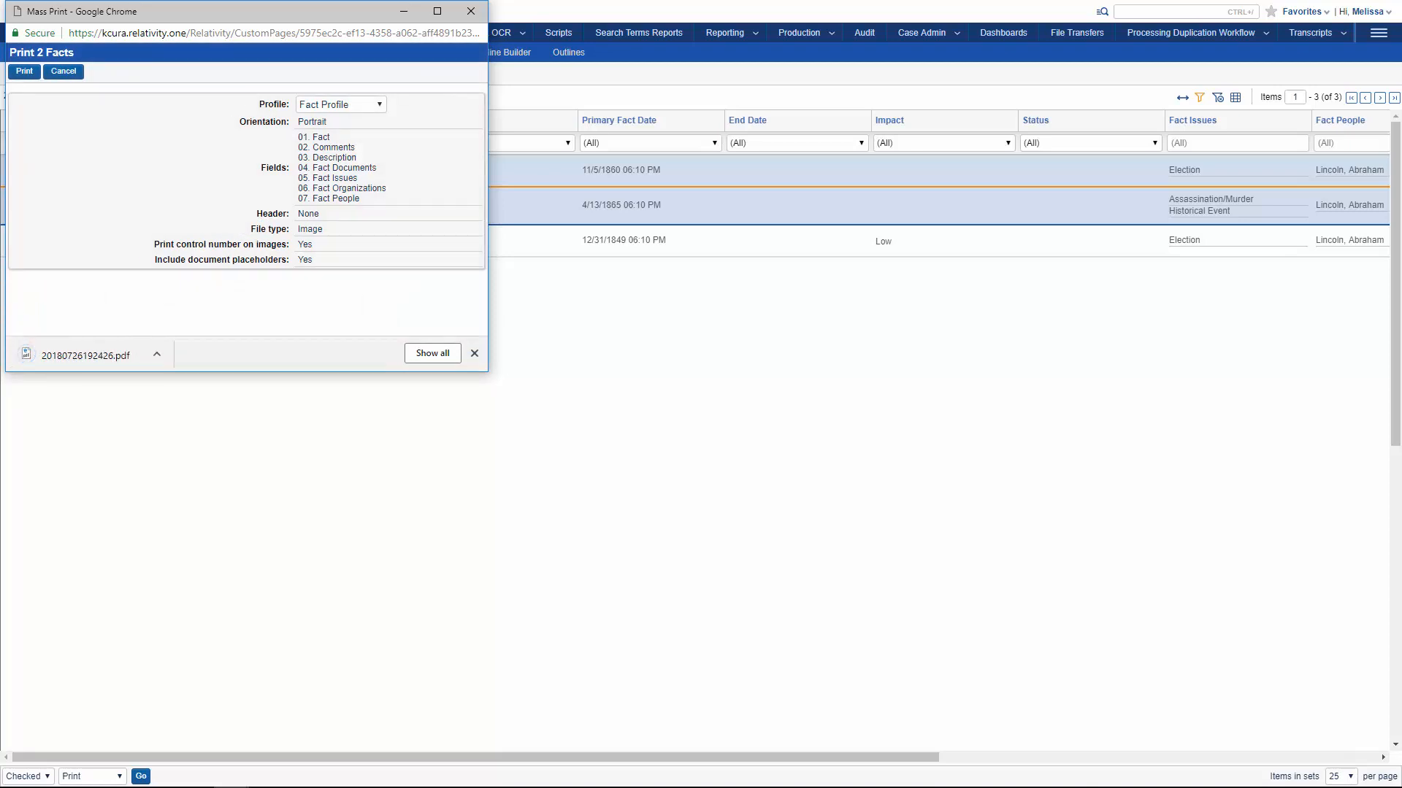
- Open the generated PDF and review both Lincoln facts' field tables and the linked document pages after them
left_click(93, 358)
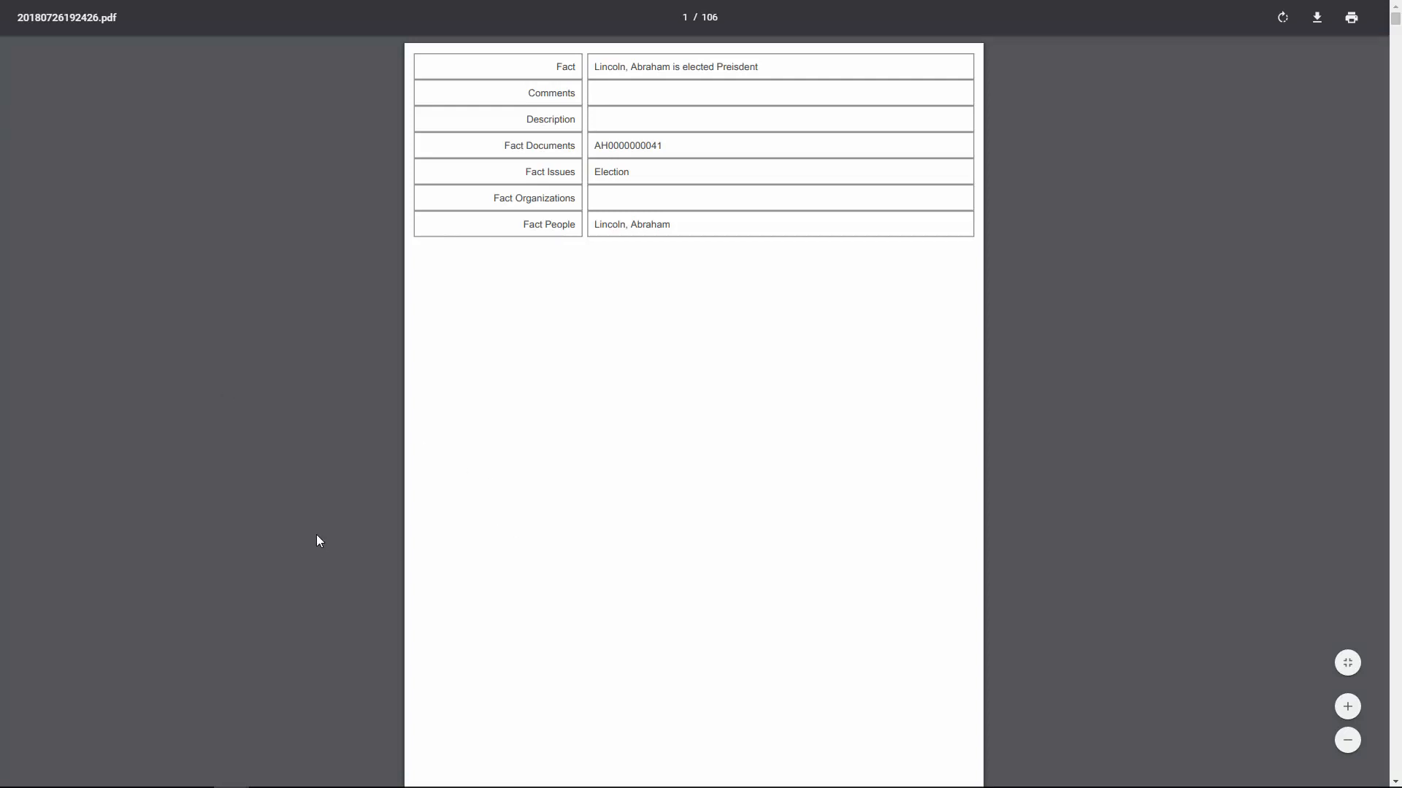
scroll(331, 521, "down", 6)
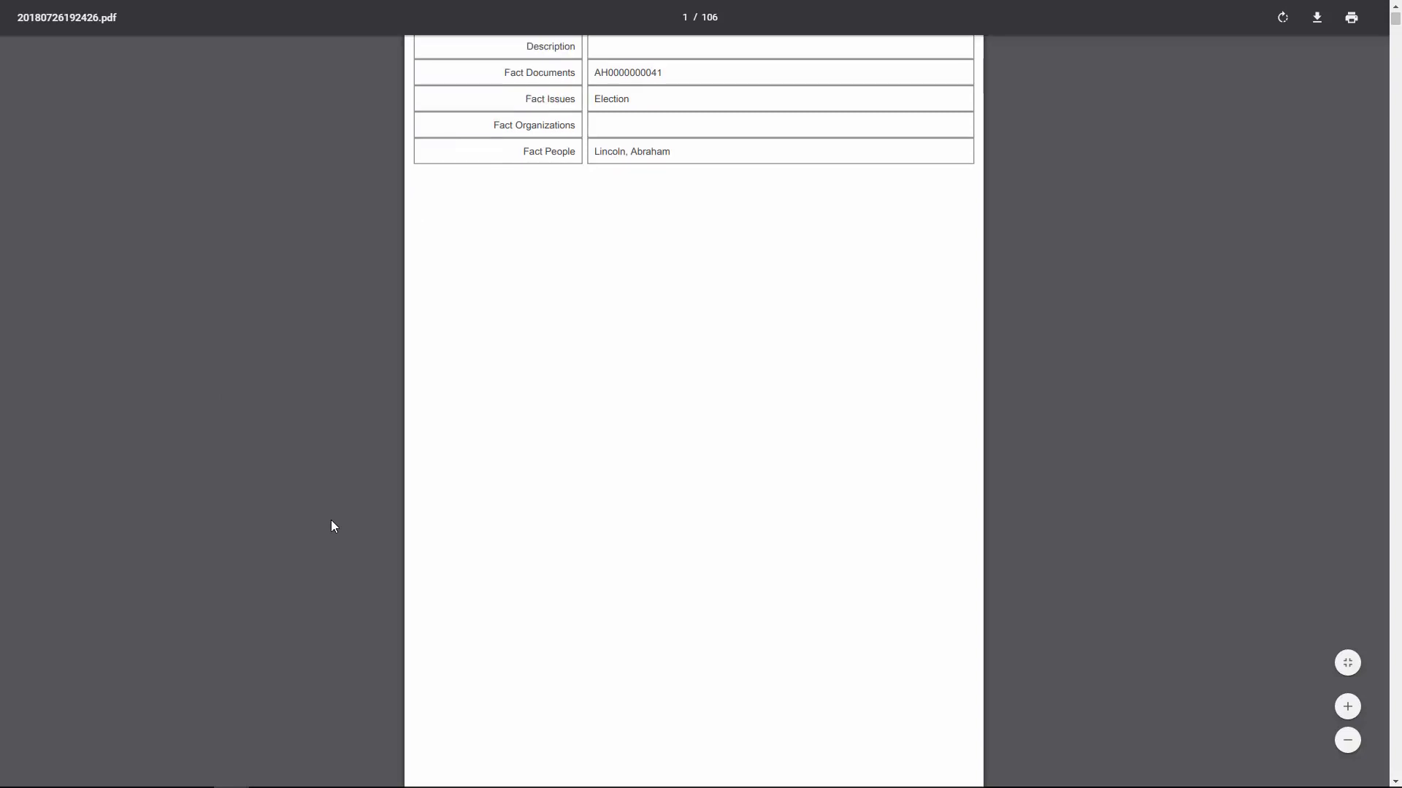
scroll(330, 526, "down", 8)
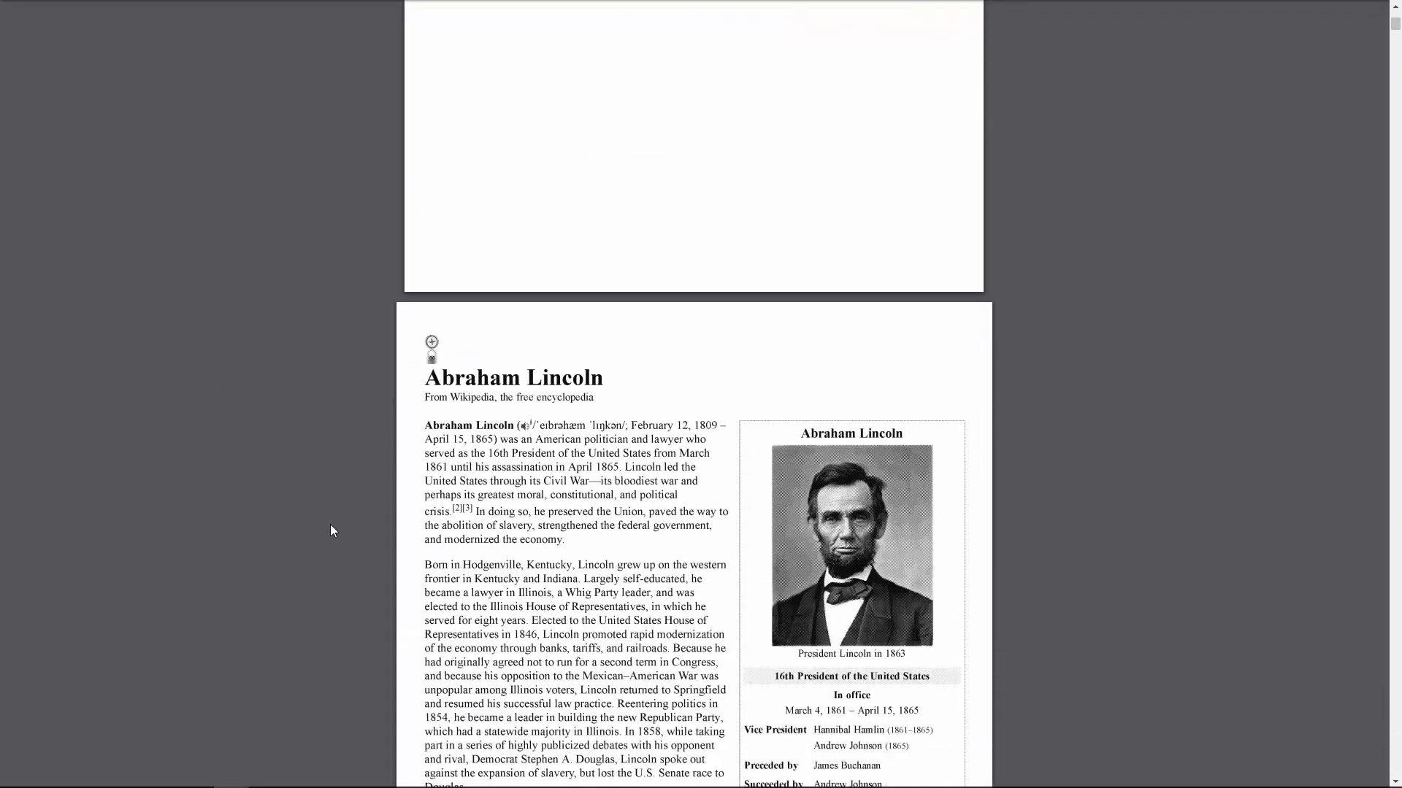
scroll(330, 529, "down", 3)
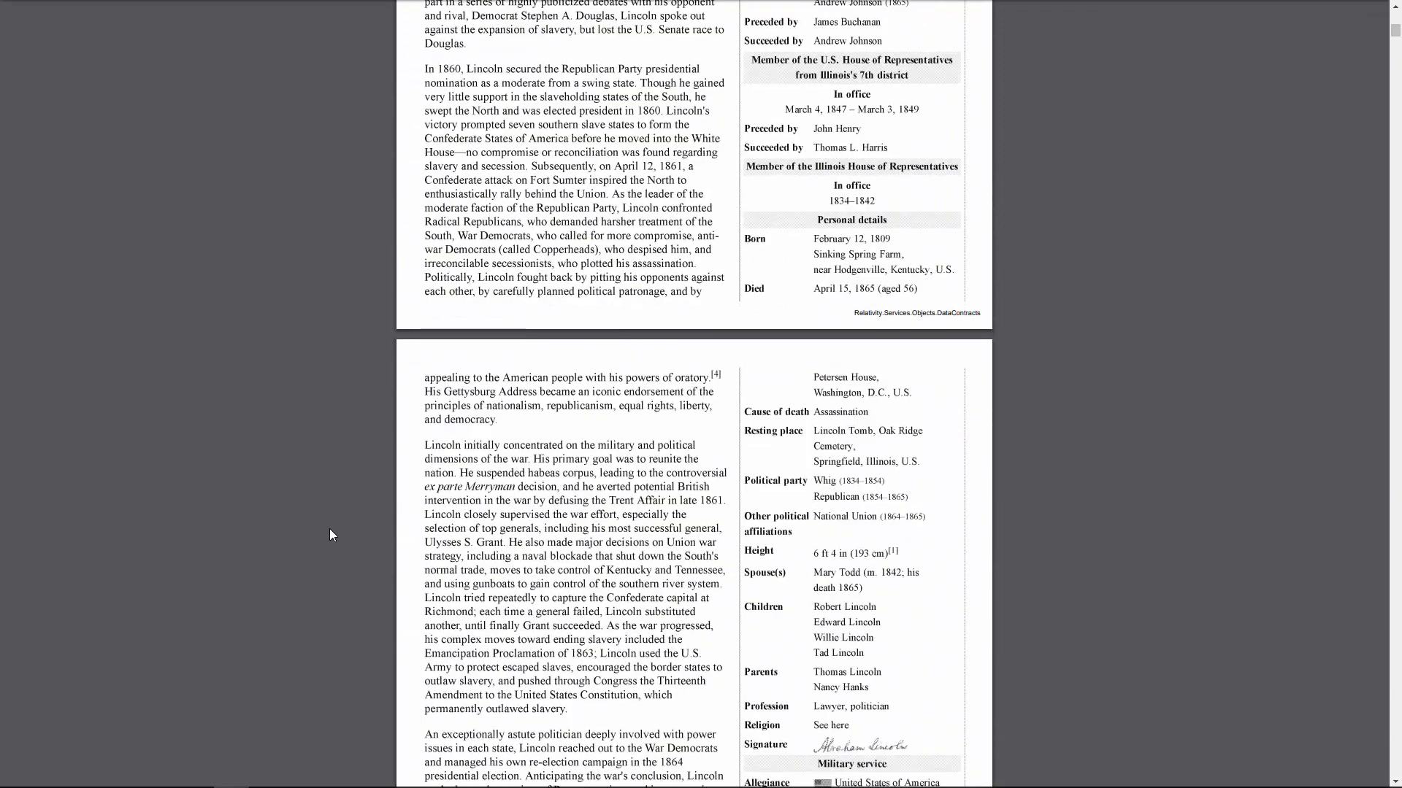
scroll(330, 529, "down", 1)
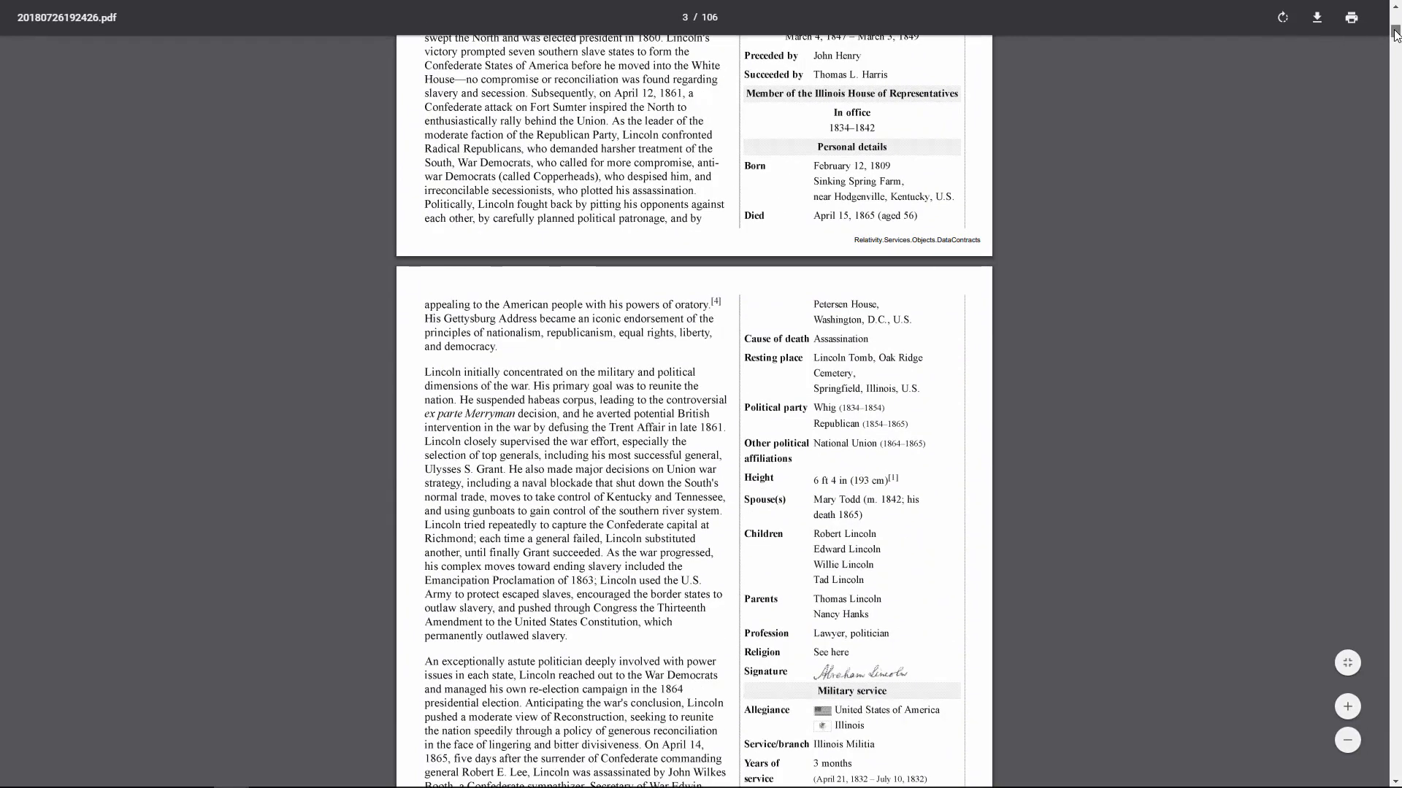
left_click_drag(1394, 34, 1396, 312)
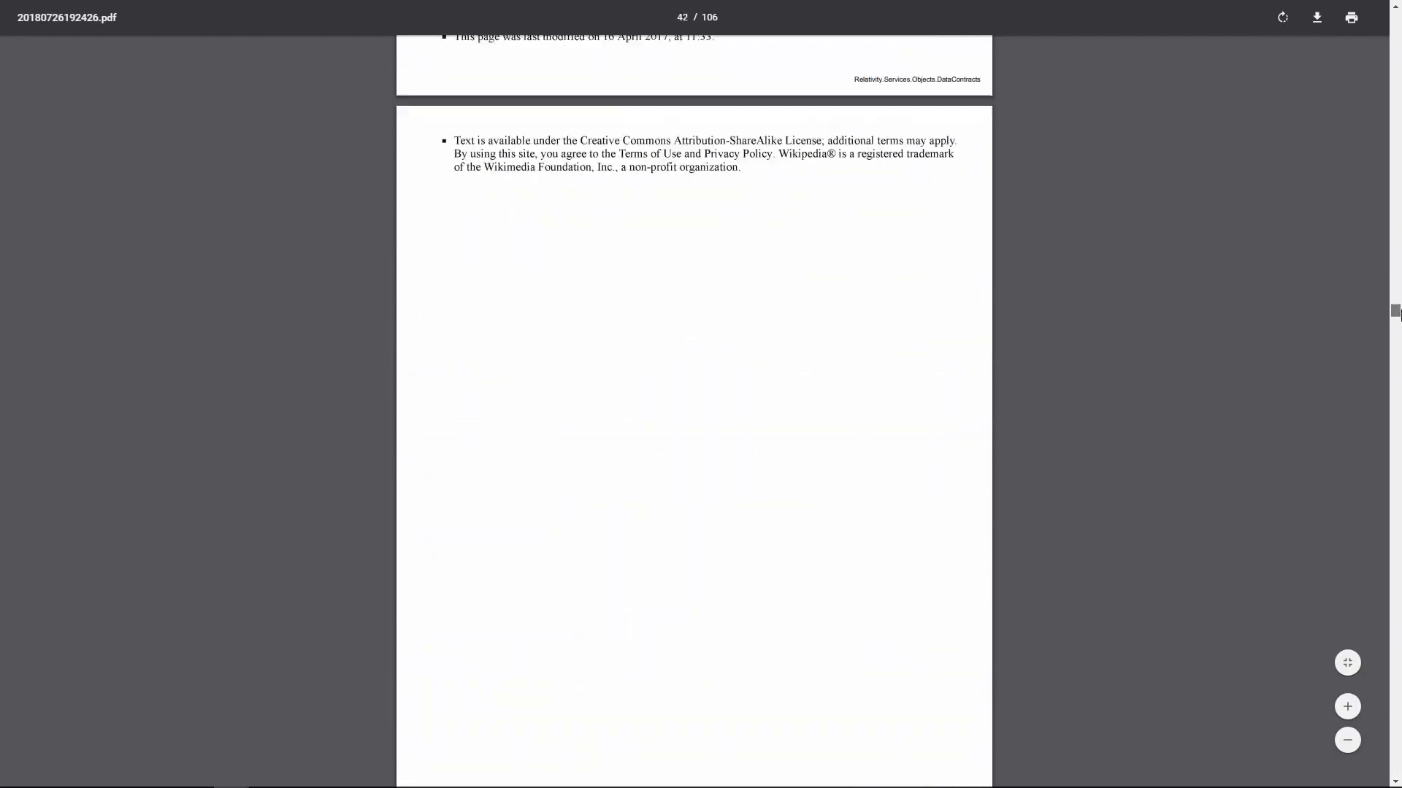
scroll(1251, 300, "down", 1)
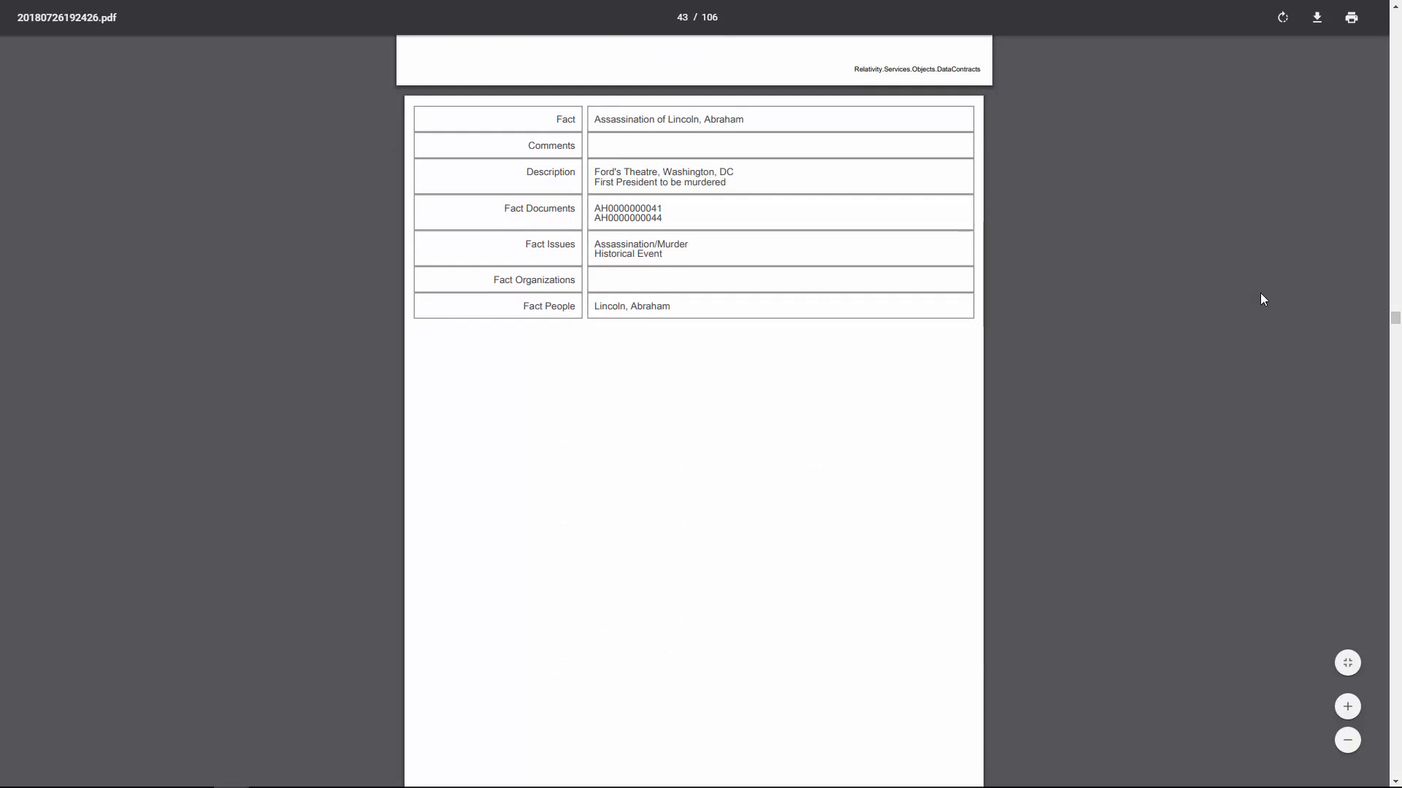
scroll(1256, 295, "down", 8)
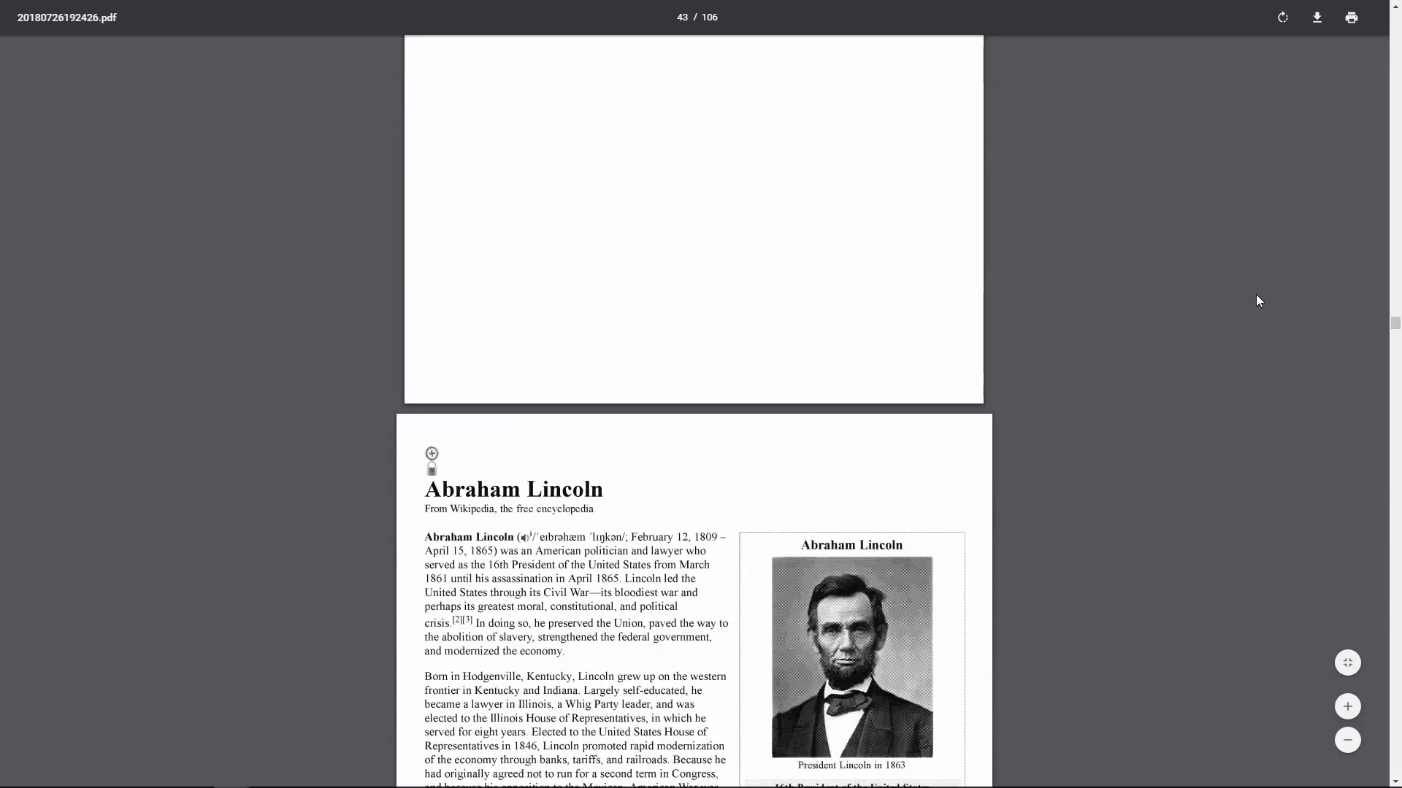
- Finish reviewing the Abraham Lincoln document pages in the printed PDF
scroll(1256, 295, "down", 10)
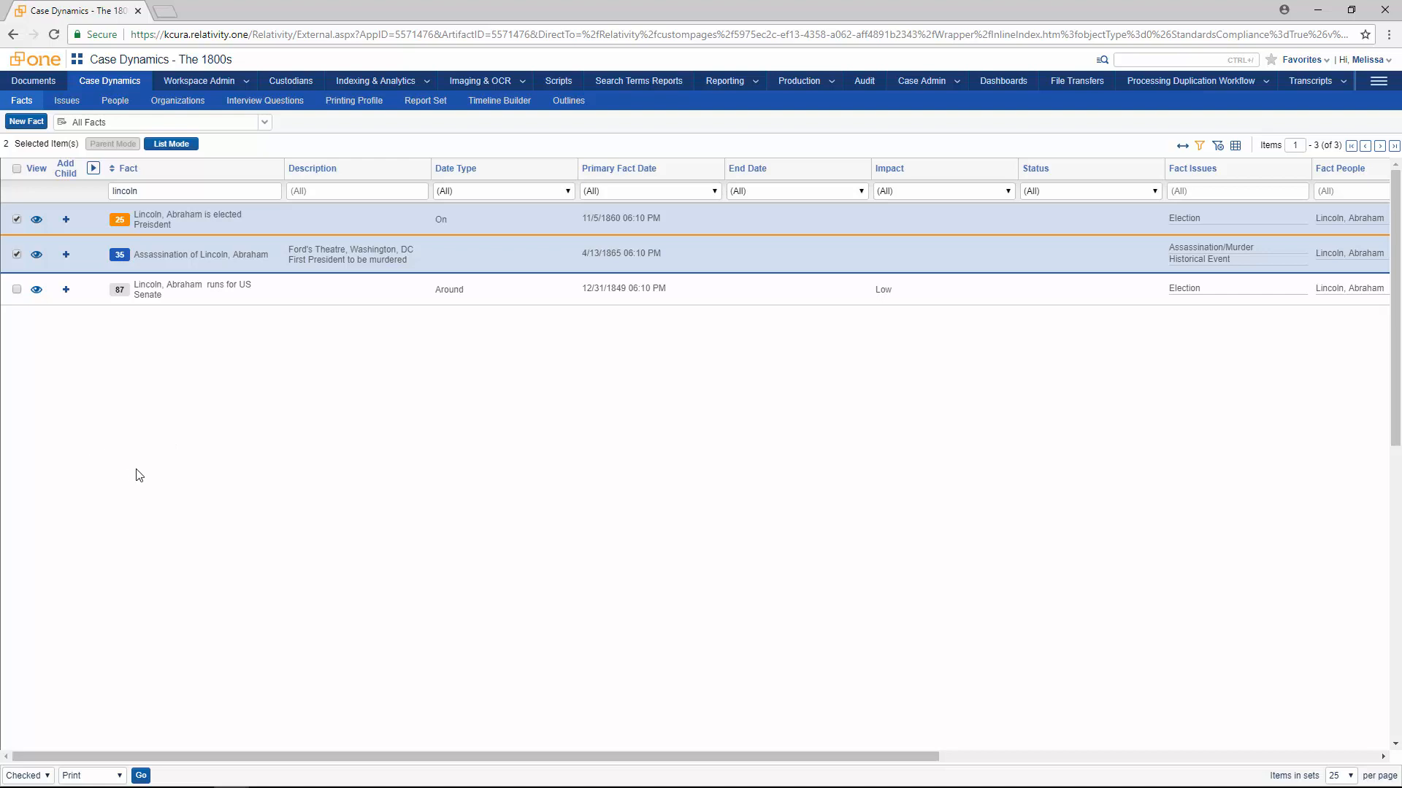
- Create and save a report set named Master Report with the report set type Master Report
left_click(434, 103)
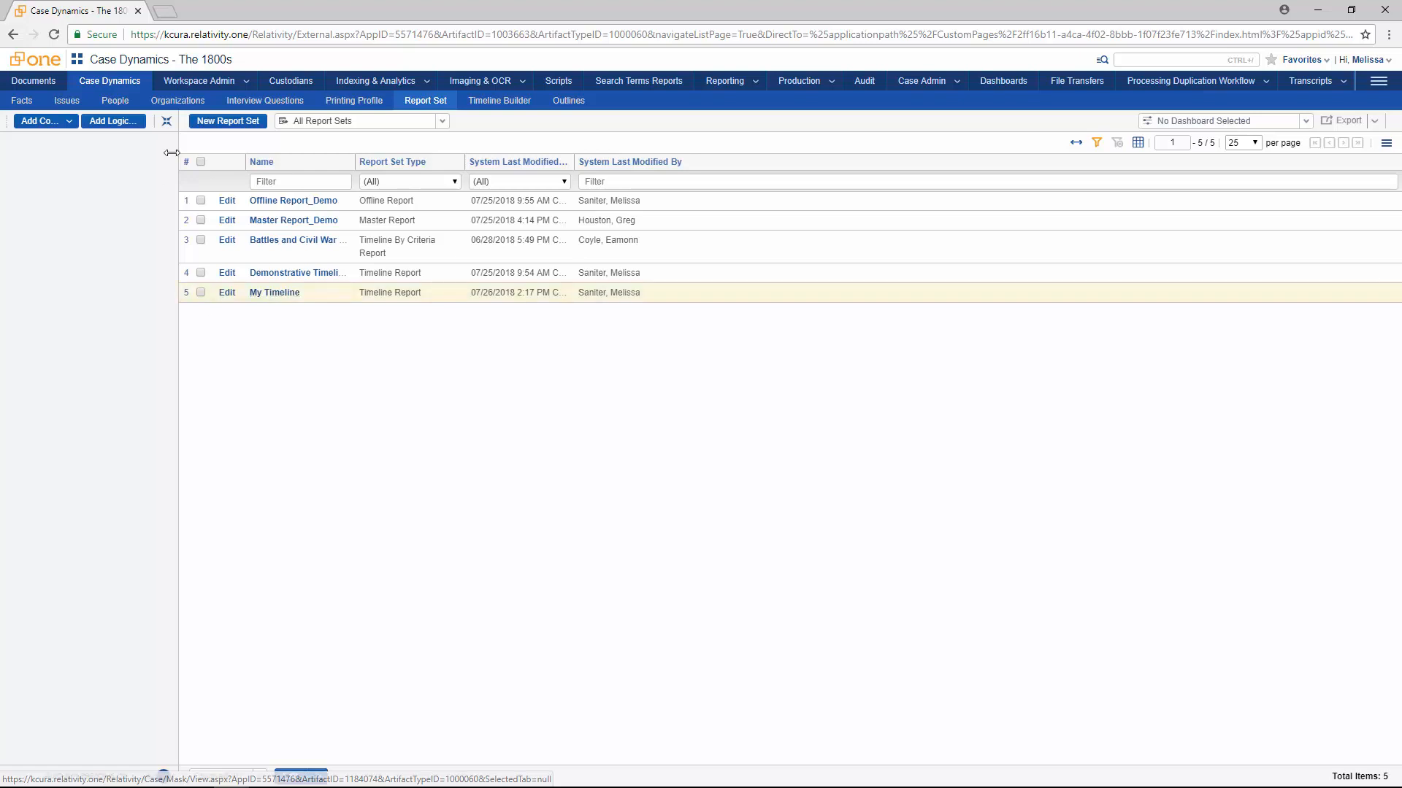
left_click(221, 125)
type("Master Report")
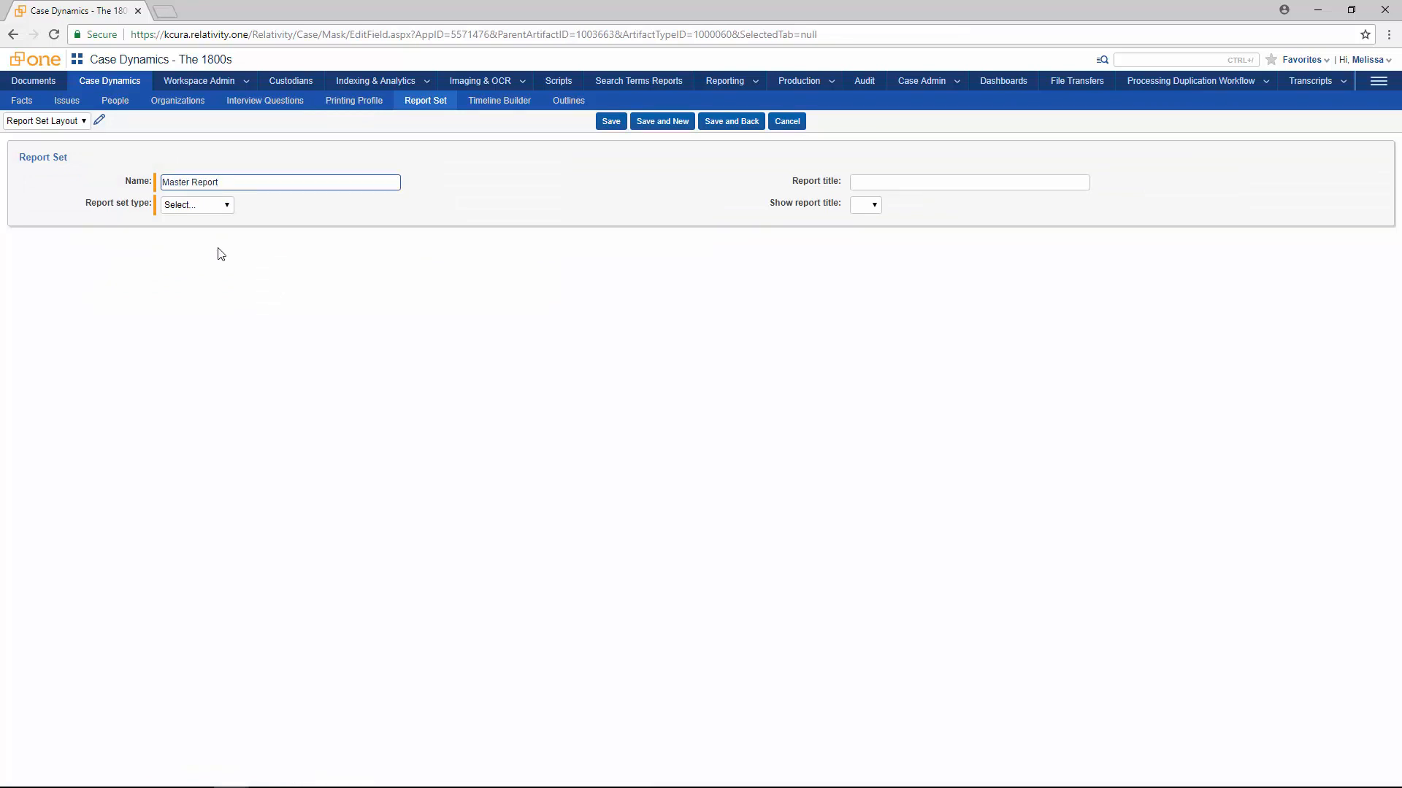
left_click(229, 205)
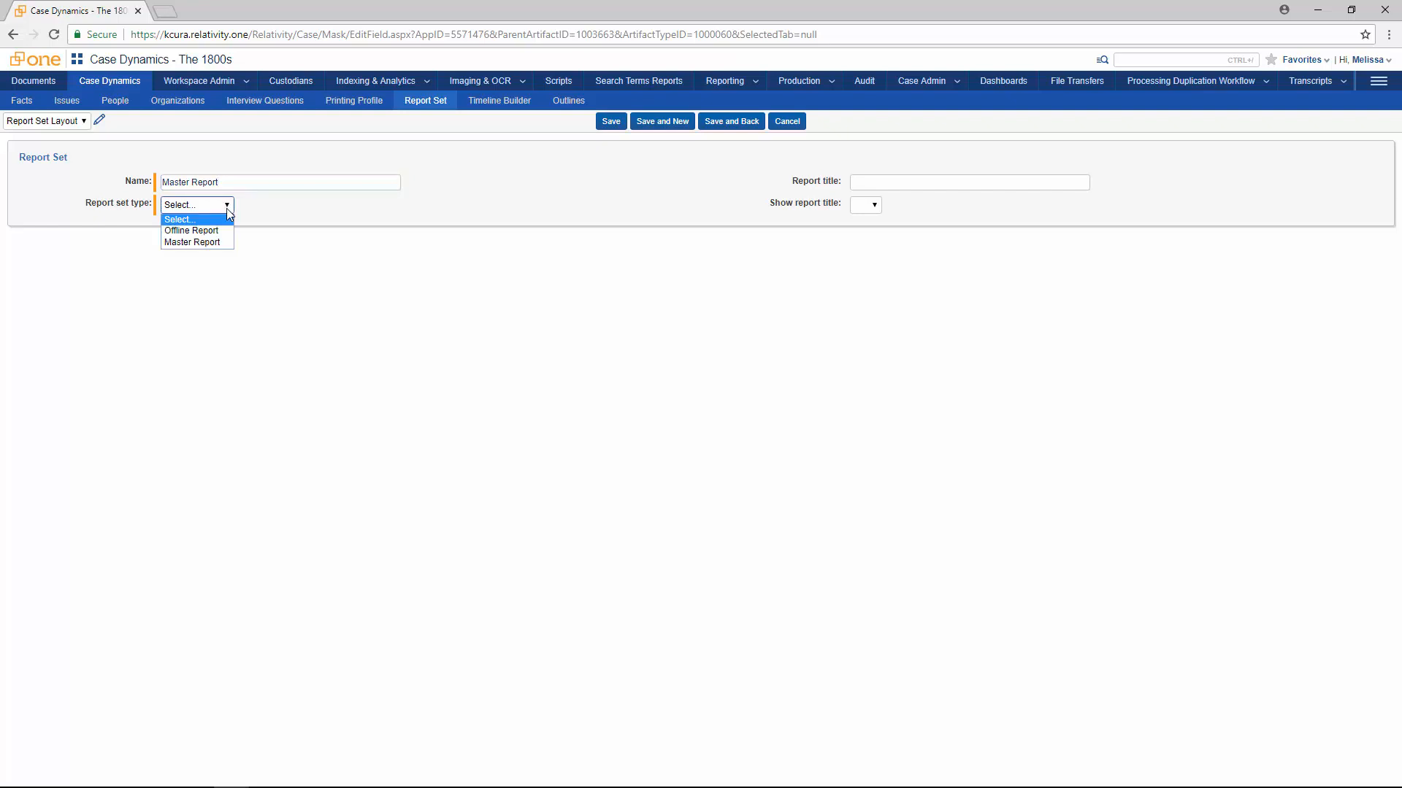
left_click(217, 244)
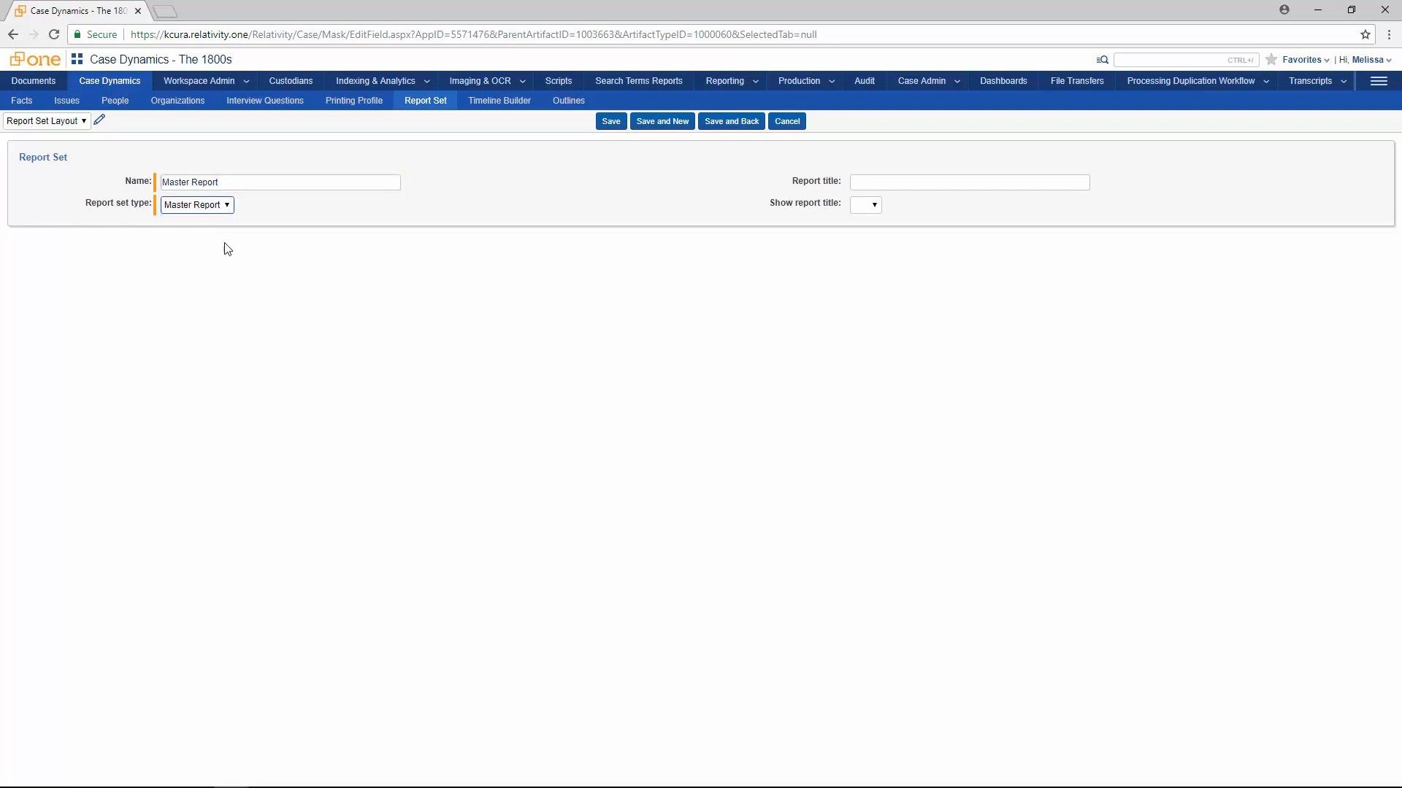
left_click(612, 123)
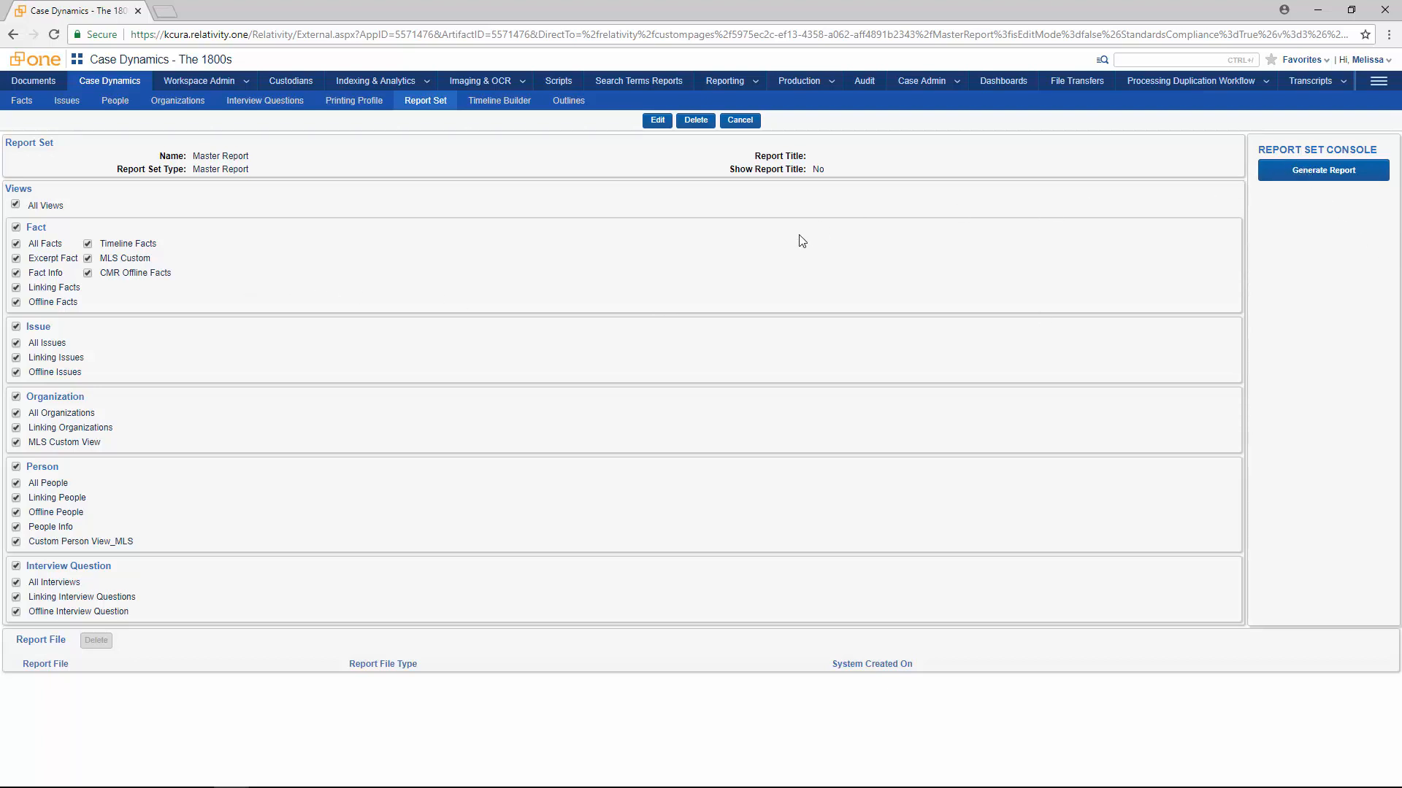
- Return to the list of report sets and open Master Report_Demo
left_click(419, 103)
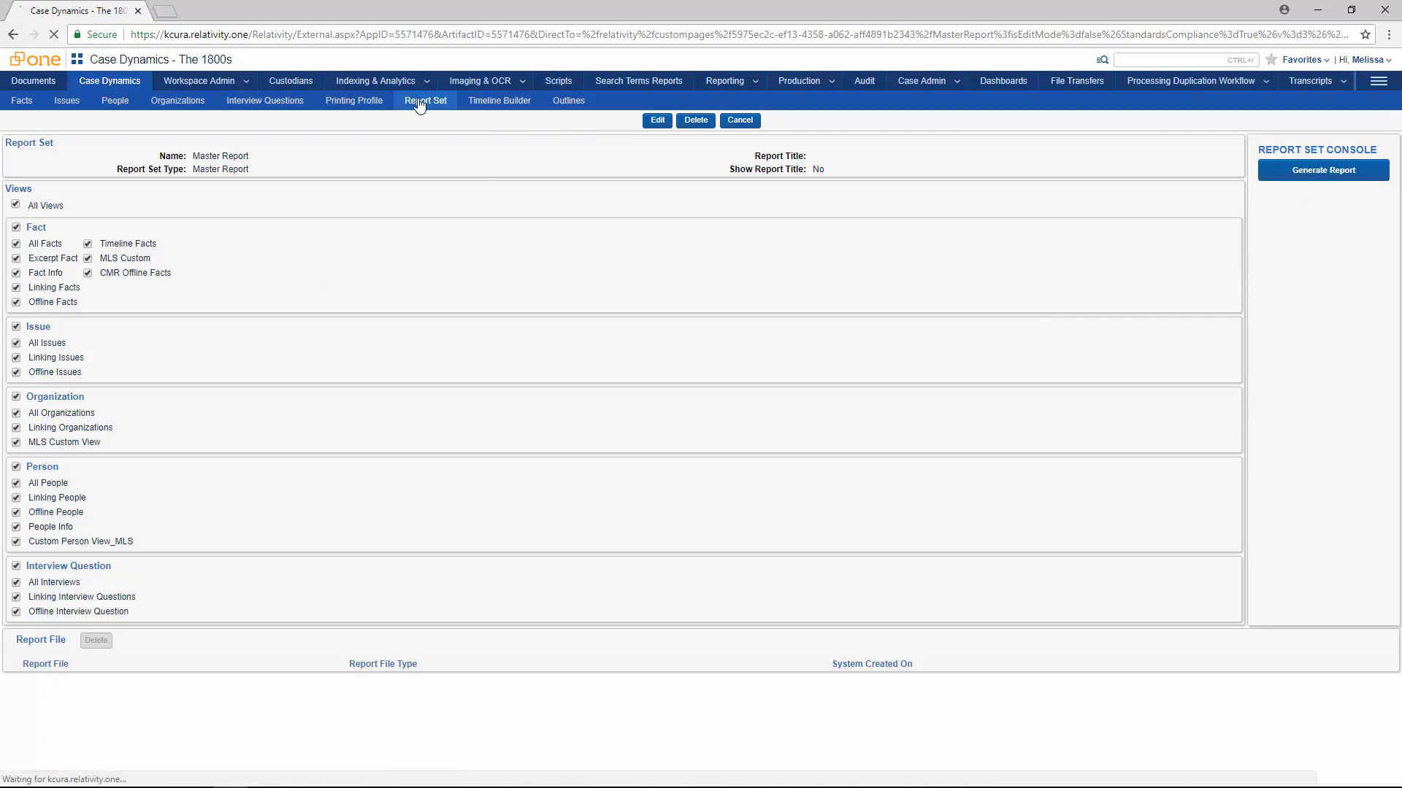
left_click(292, 220)
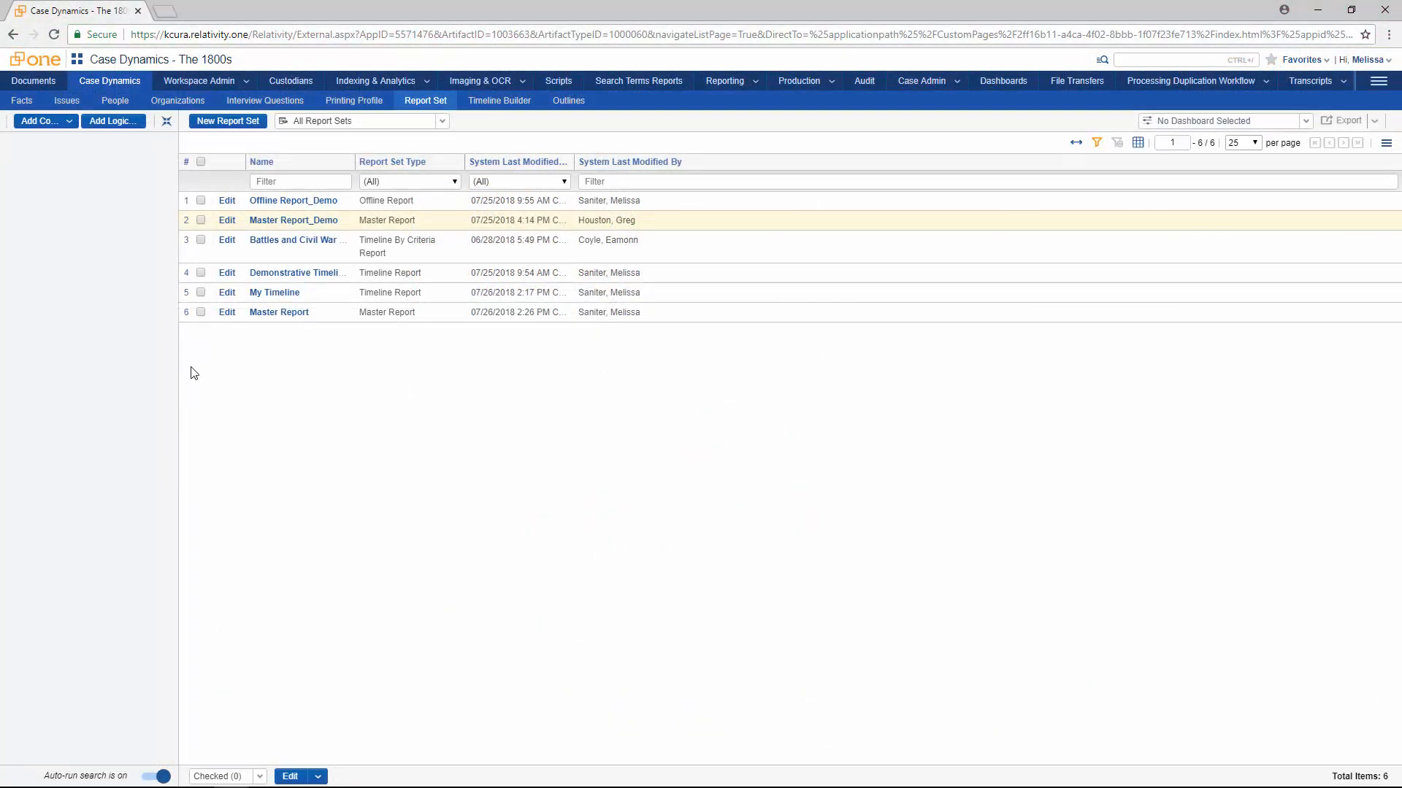
- Start a new report set named Offline Report with the report set type Offline Report
left_click(232, 121)
left_click(208, 180)
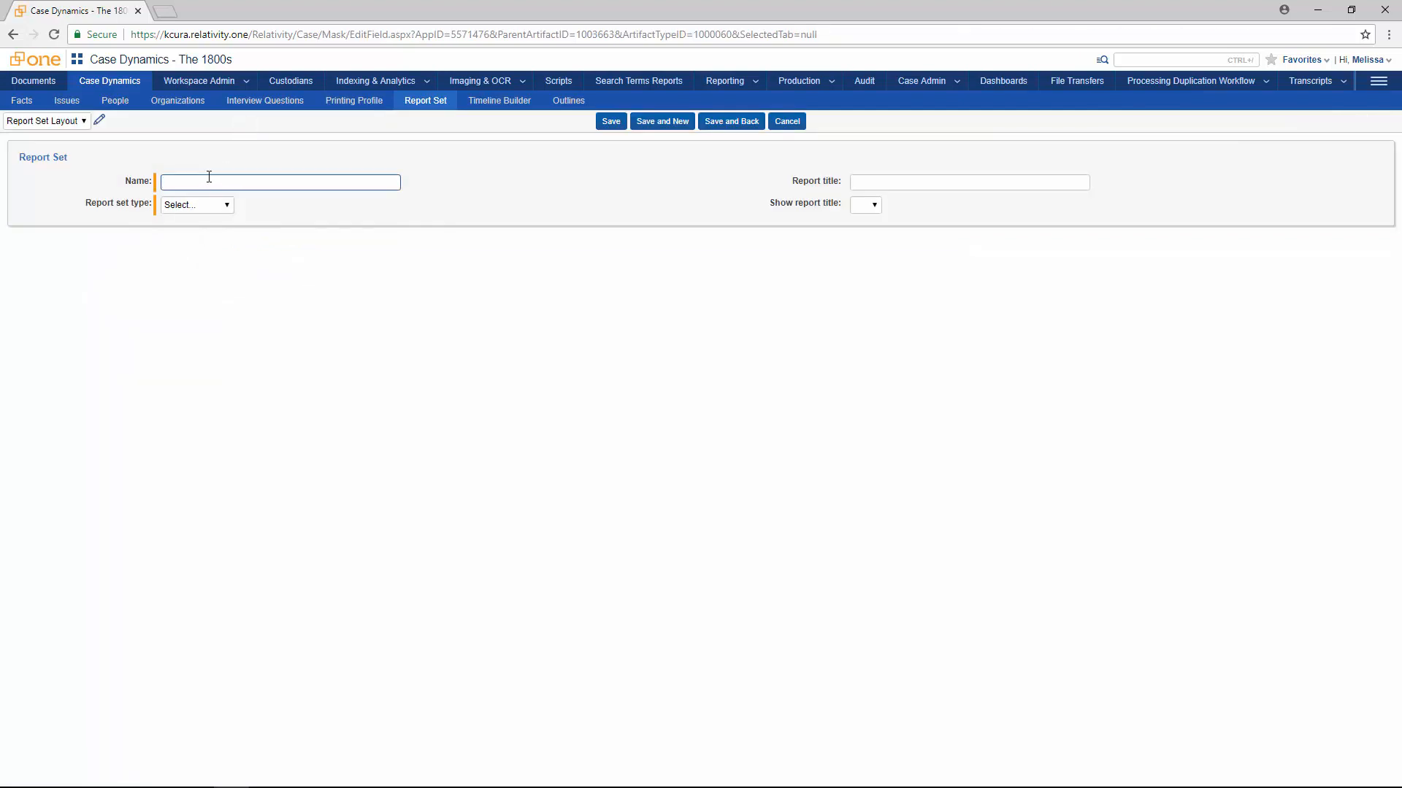
type("Offline Report")
left_click(222, 231)
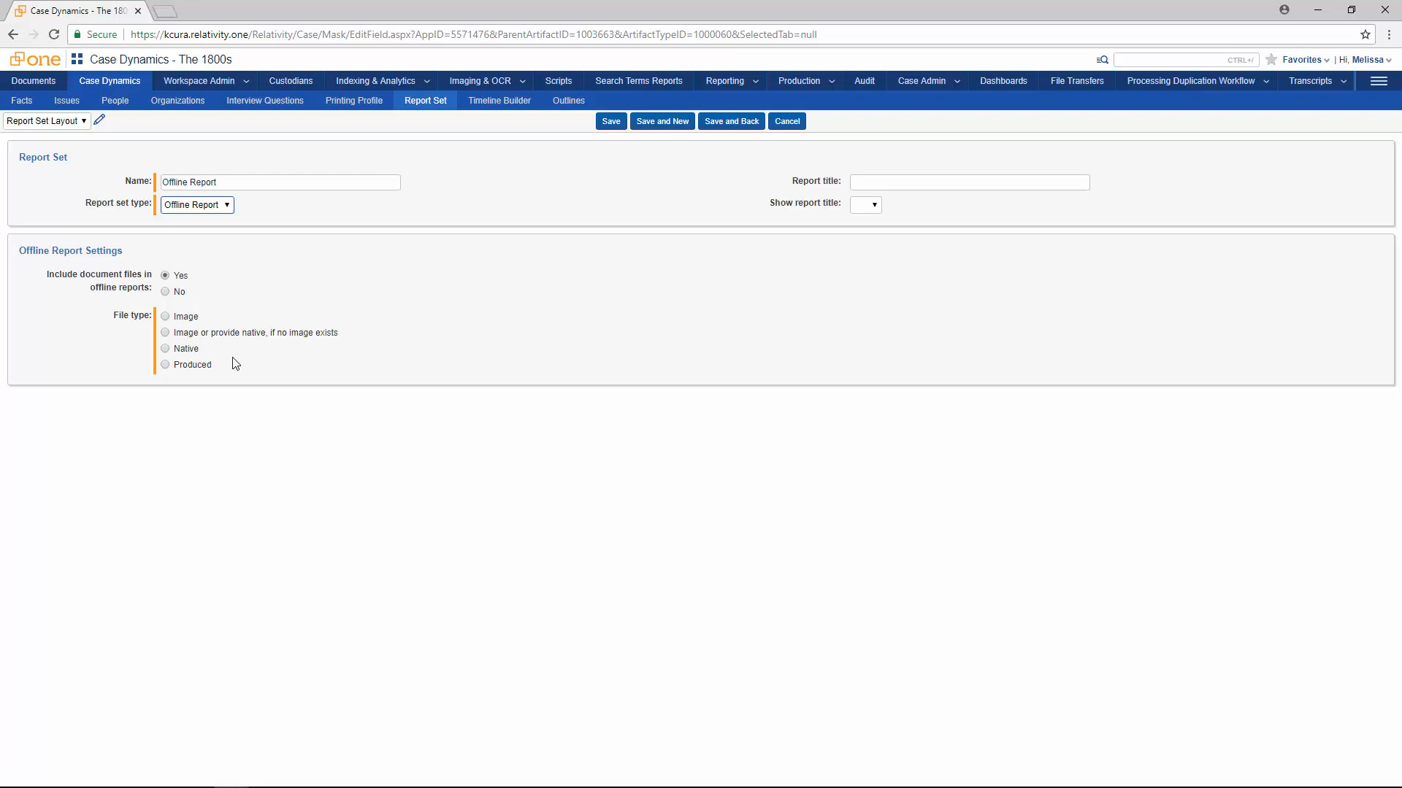
- Set the file type to Produced with precedence 2017.05.11_Prod Vol001, fall back to image or native if no image exists, and save the report set
left_click(165, 364)
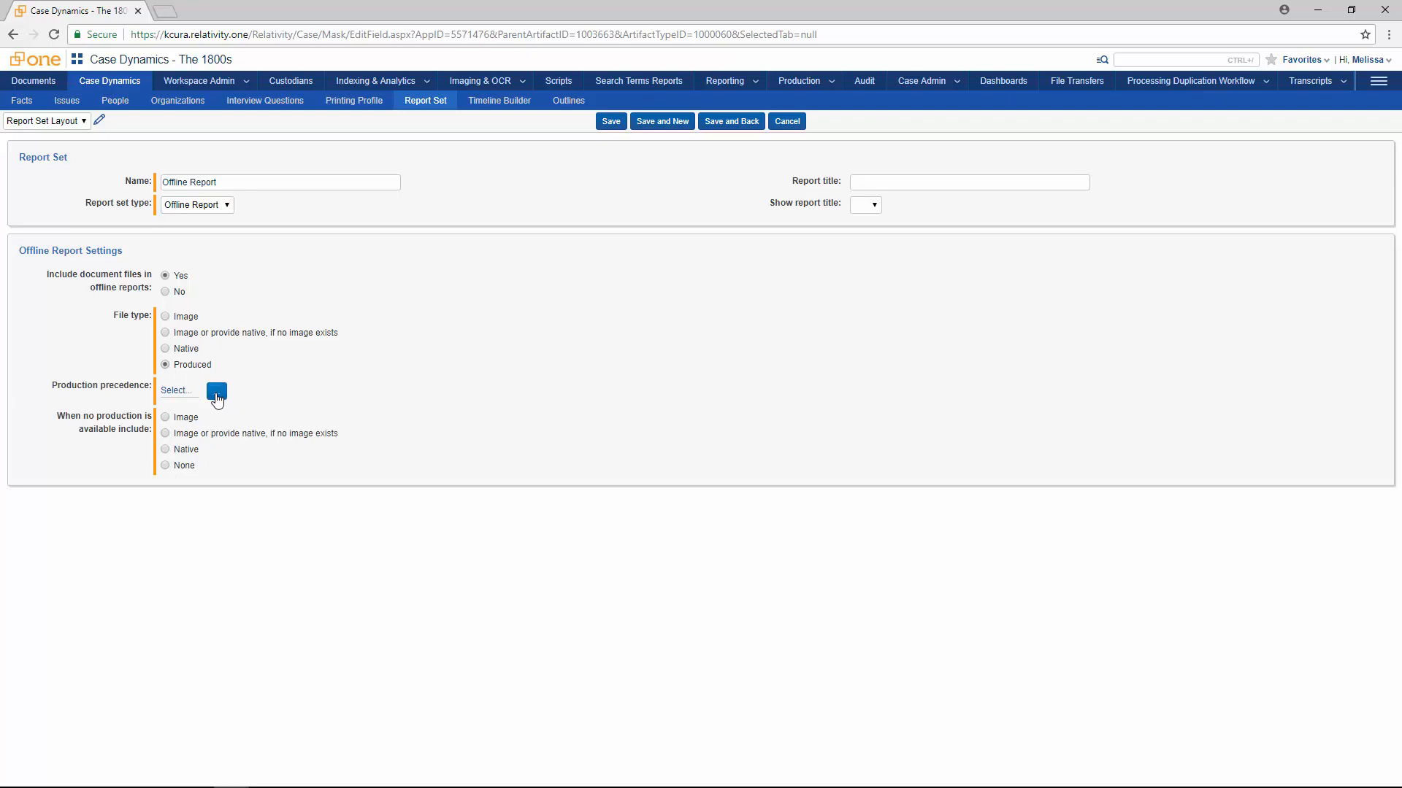
left_click(216, 392)
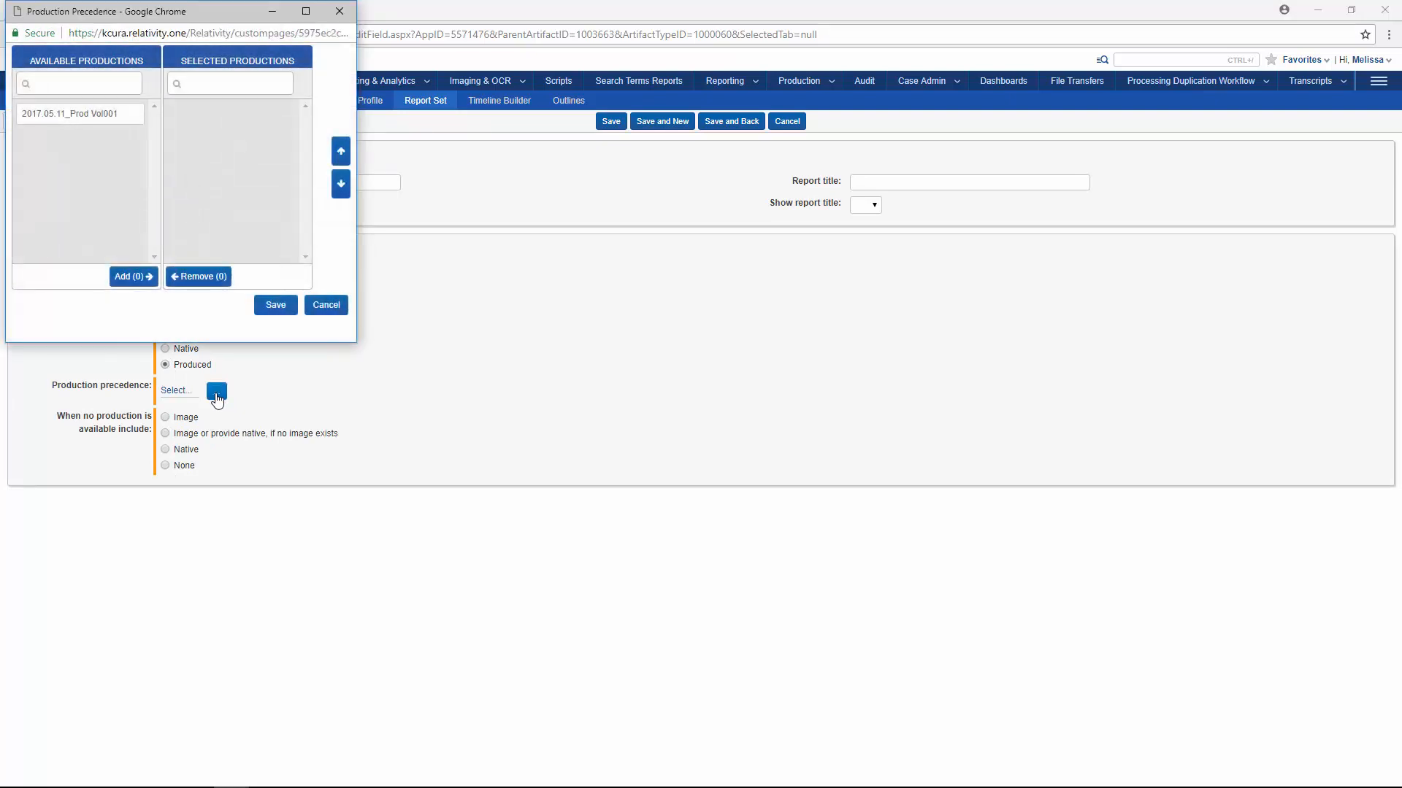
left_click(124, 113)
left_click(142, 277)
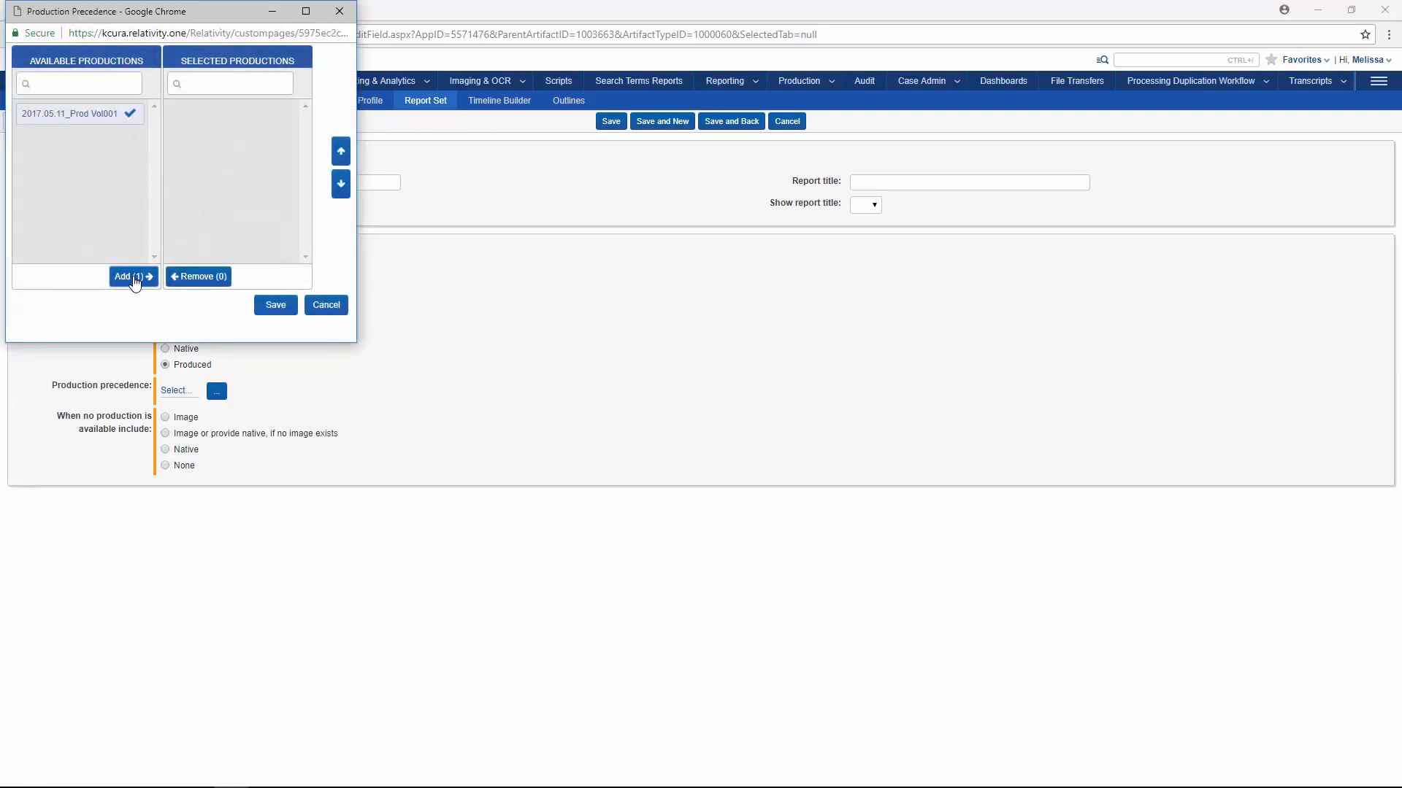
left_click(276, 305)
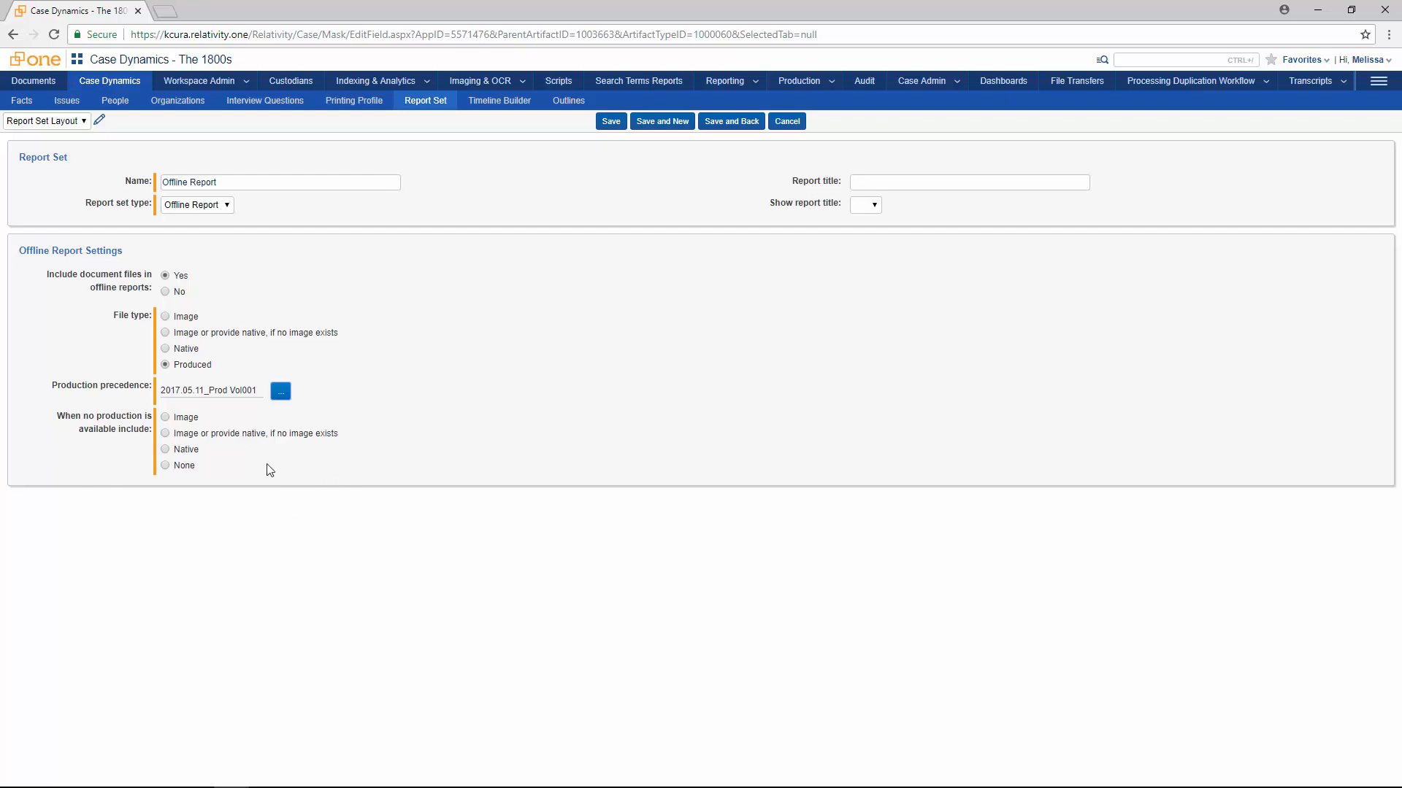
left_click(166, 433)
left_click(611, 122)
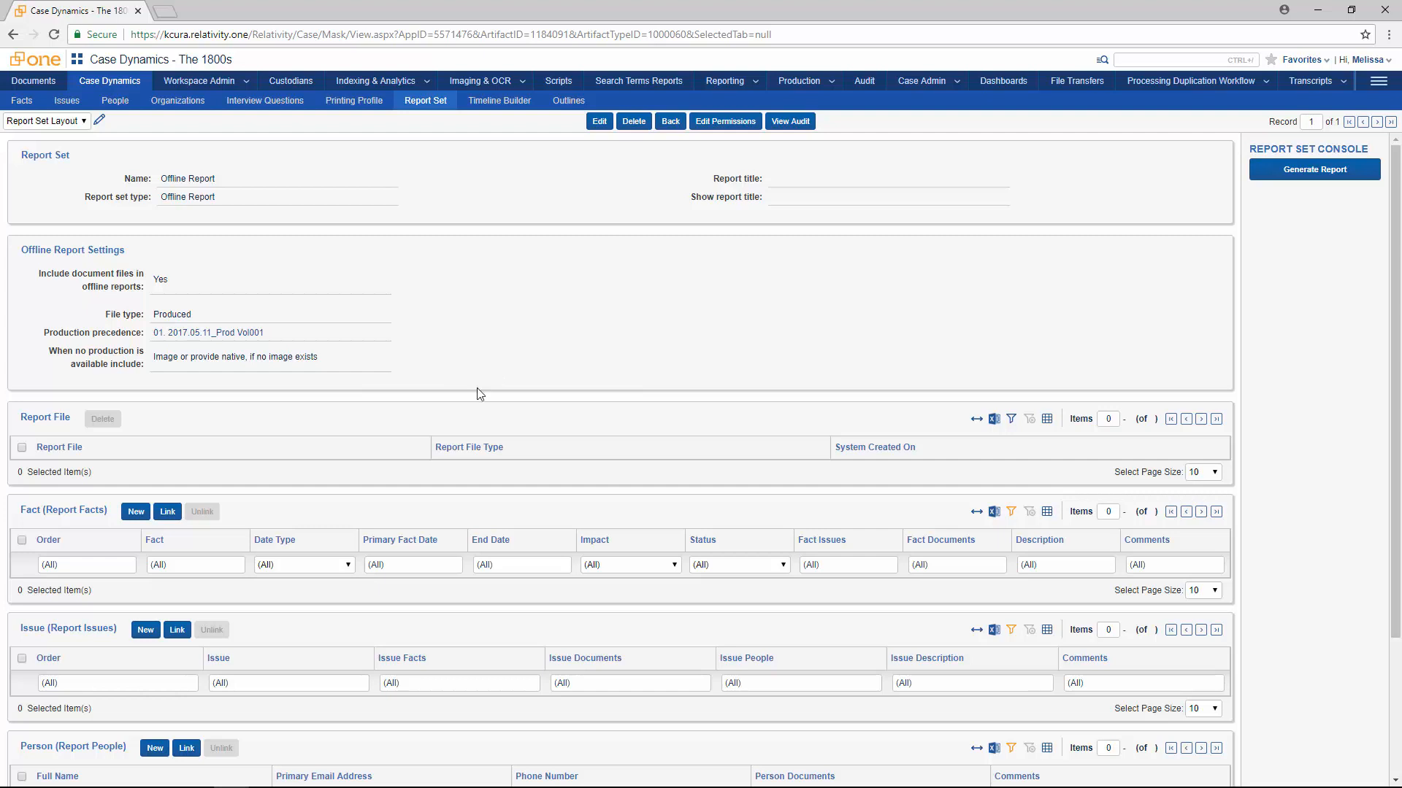
- Link the facts about the US Senate authorizing Jefferson and the Burr duel to the Offline Report set
scroll(478, 392, "down", 1)
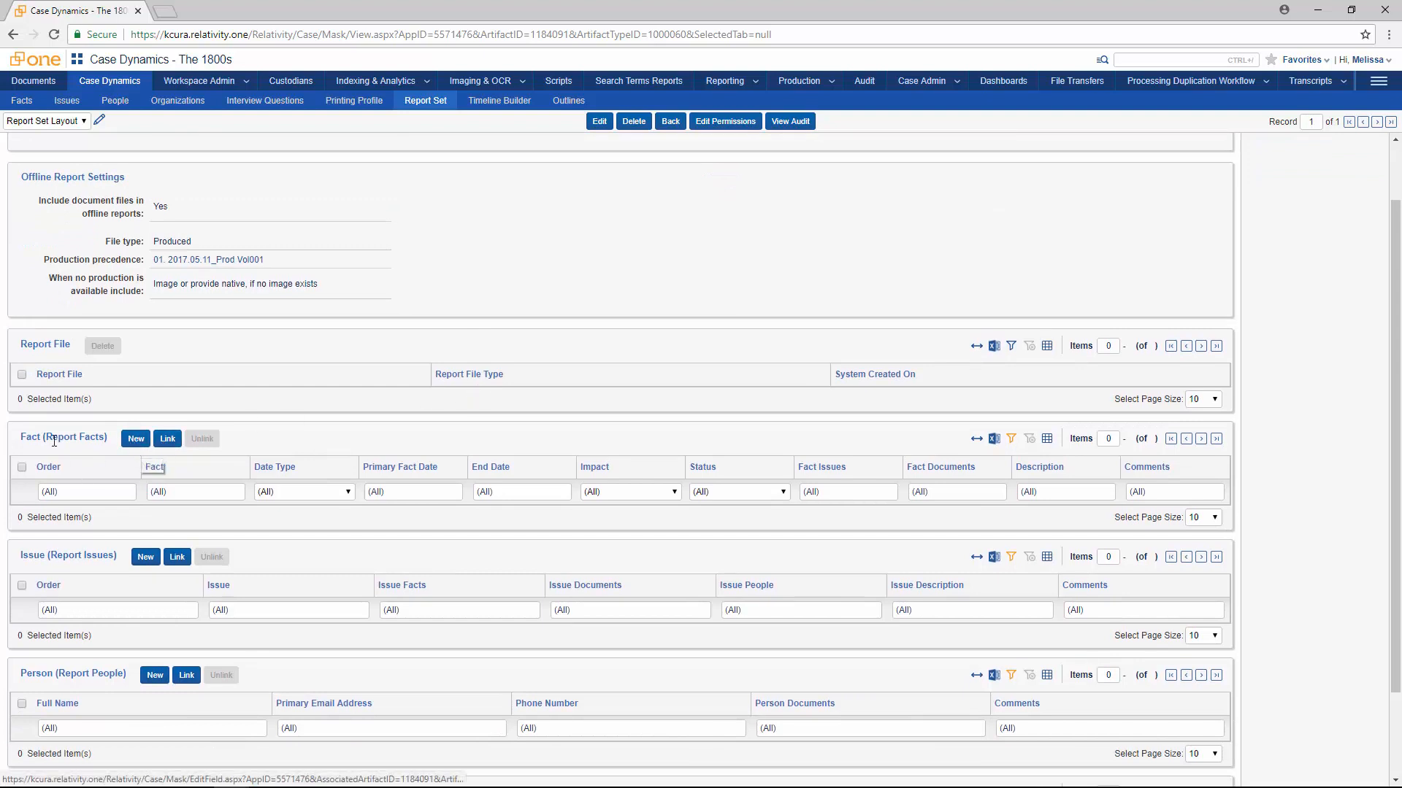
left_click(172, 442)
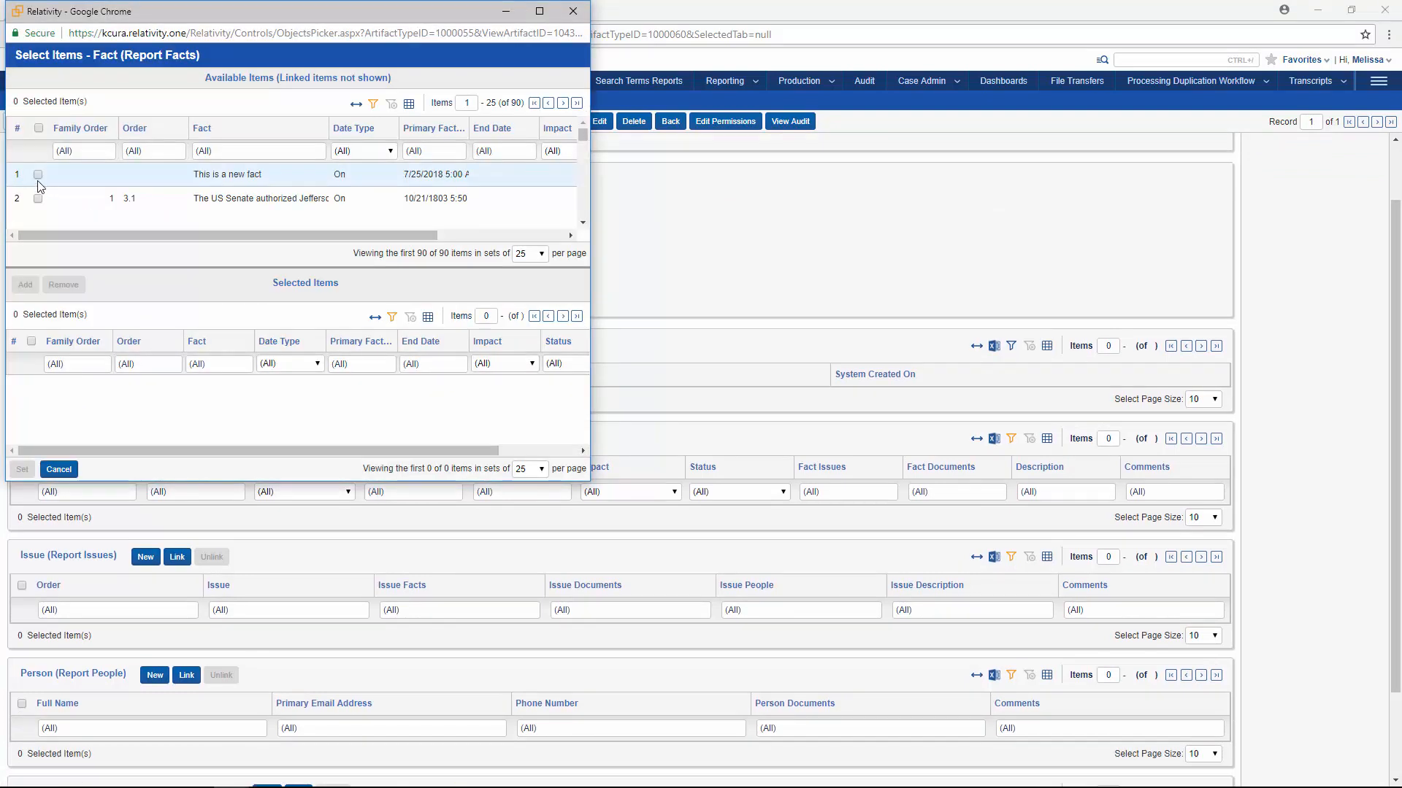
left_click(38, 199)
scroll(39, 199, "down", 1)
left_click(38, 192)
left_click(27, 285)
left_click(23, 470)
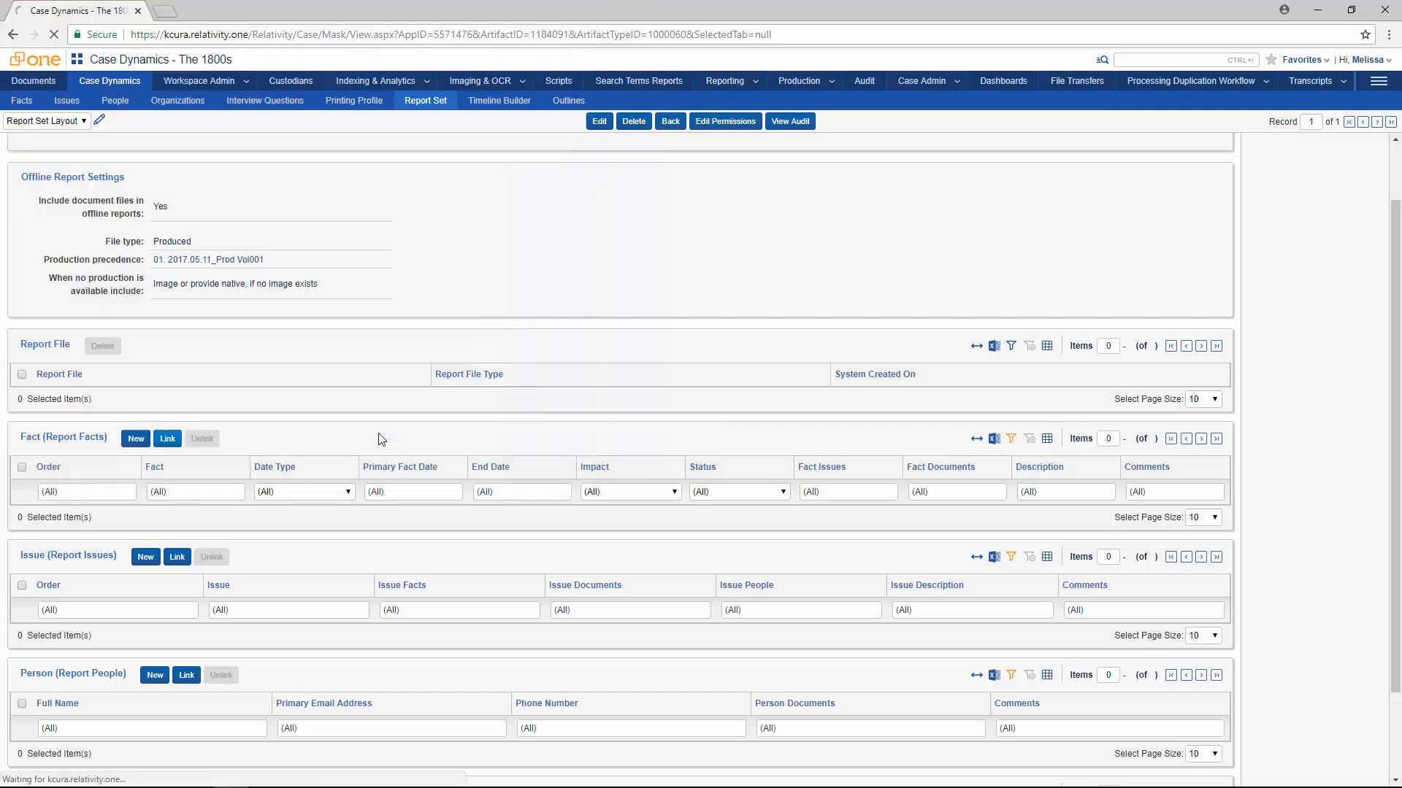
- Review the sections of the Offline Report set and open the existing Offline Report_Demo report set
scroll(314, 442, "down", 3)
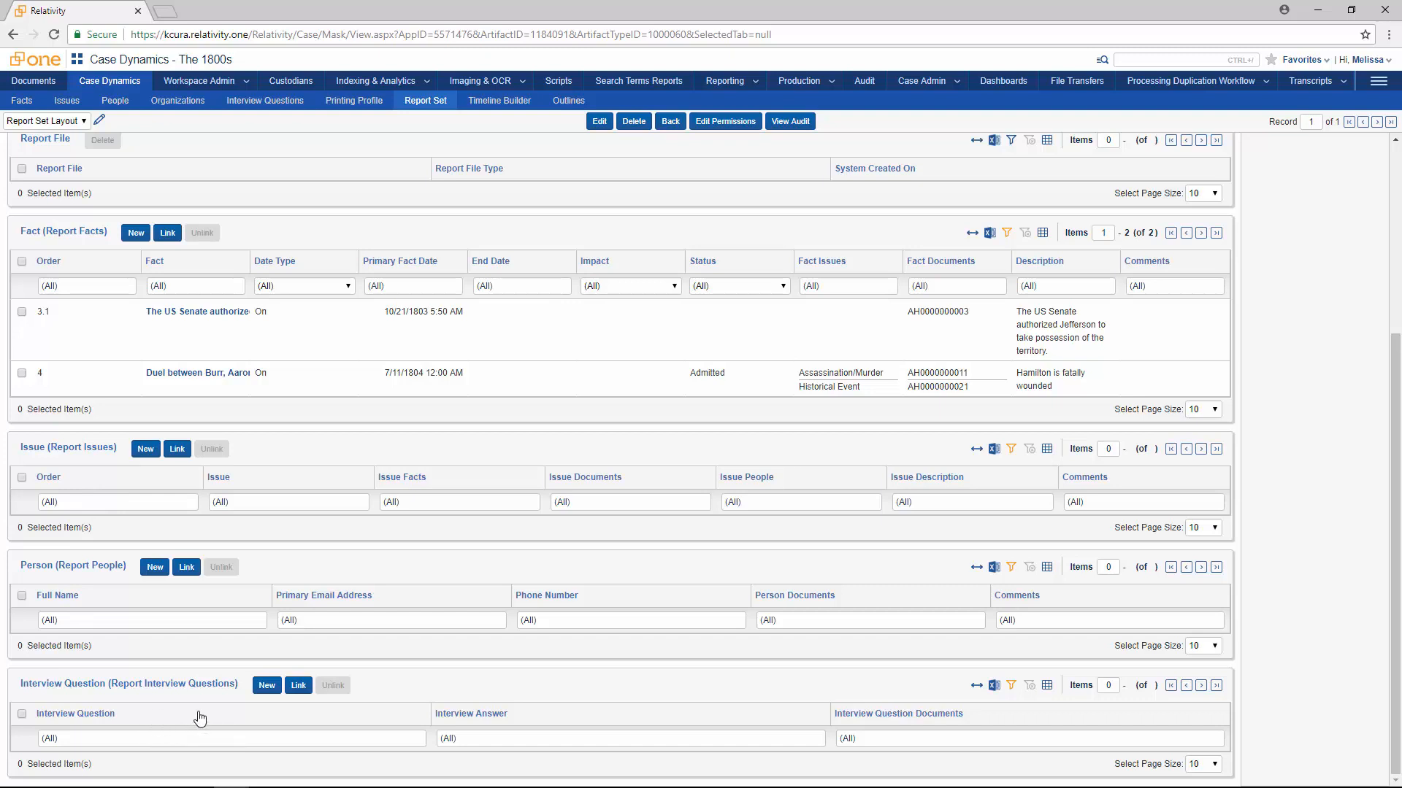
scroll(930, 574, "up", 4)
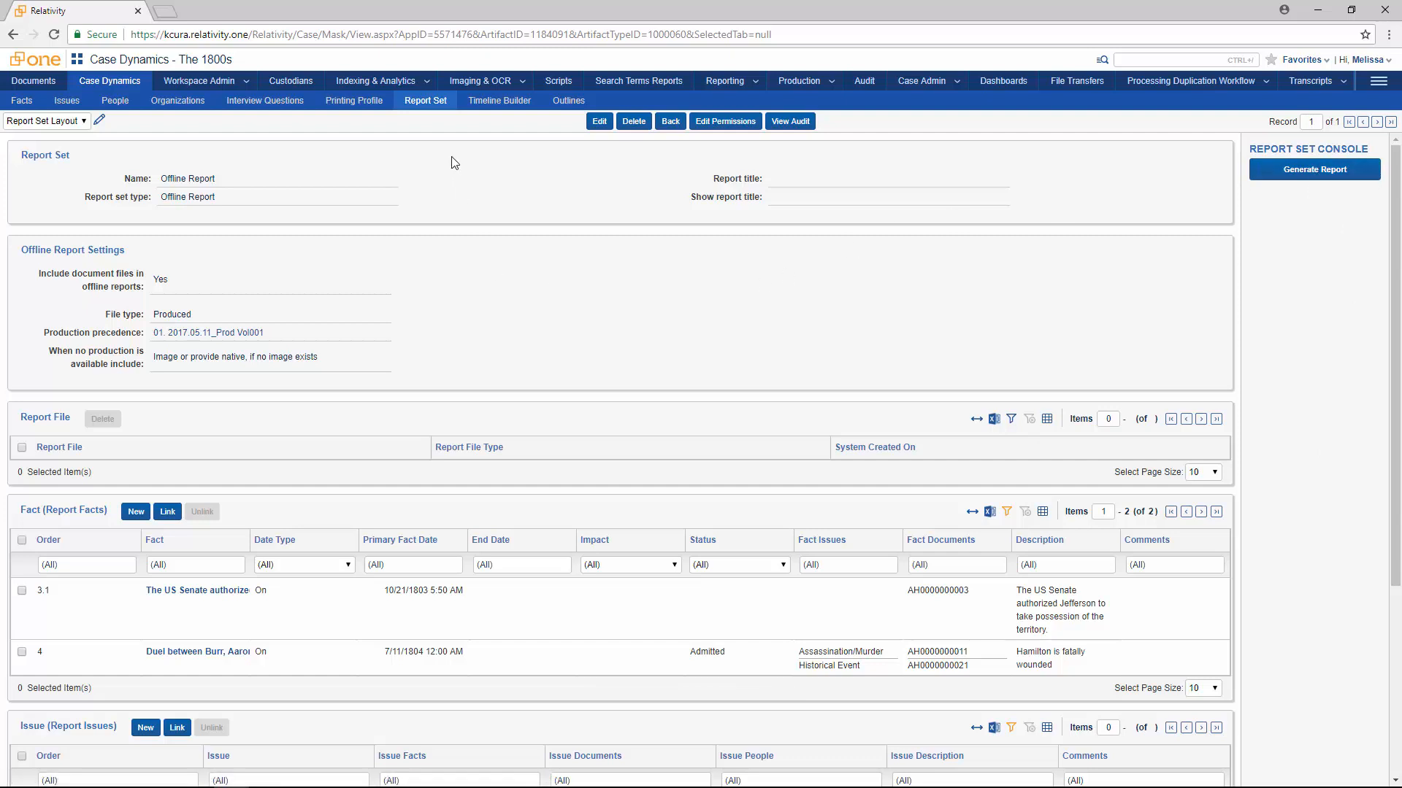
left_click(431, 104)
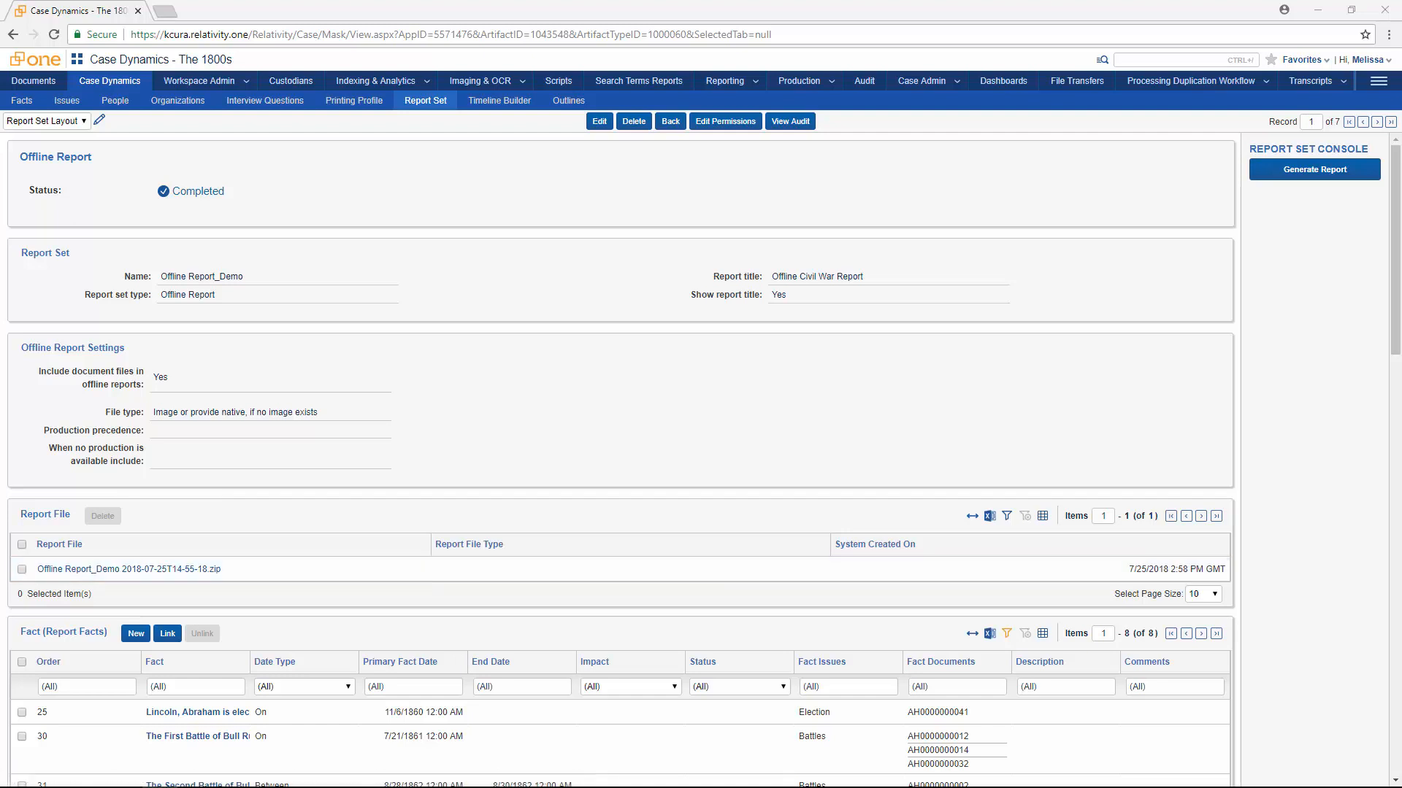
- Open the facts HTML file from the extracted Offline Report_Demo folder in a maximized browser window
left_click_drag(0, 276, 643, 196)
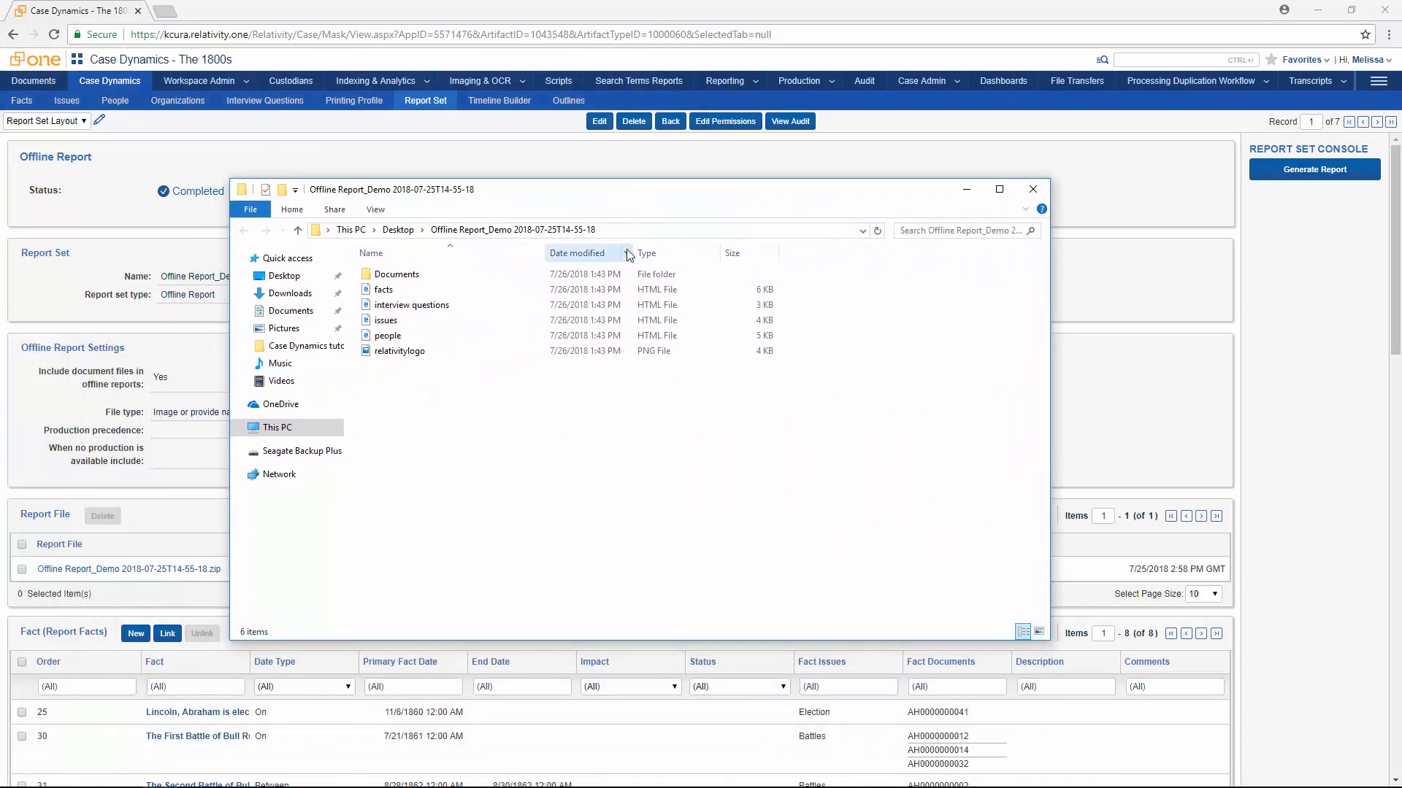
left_click(406, 290)
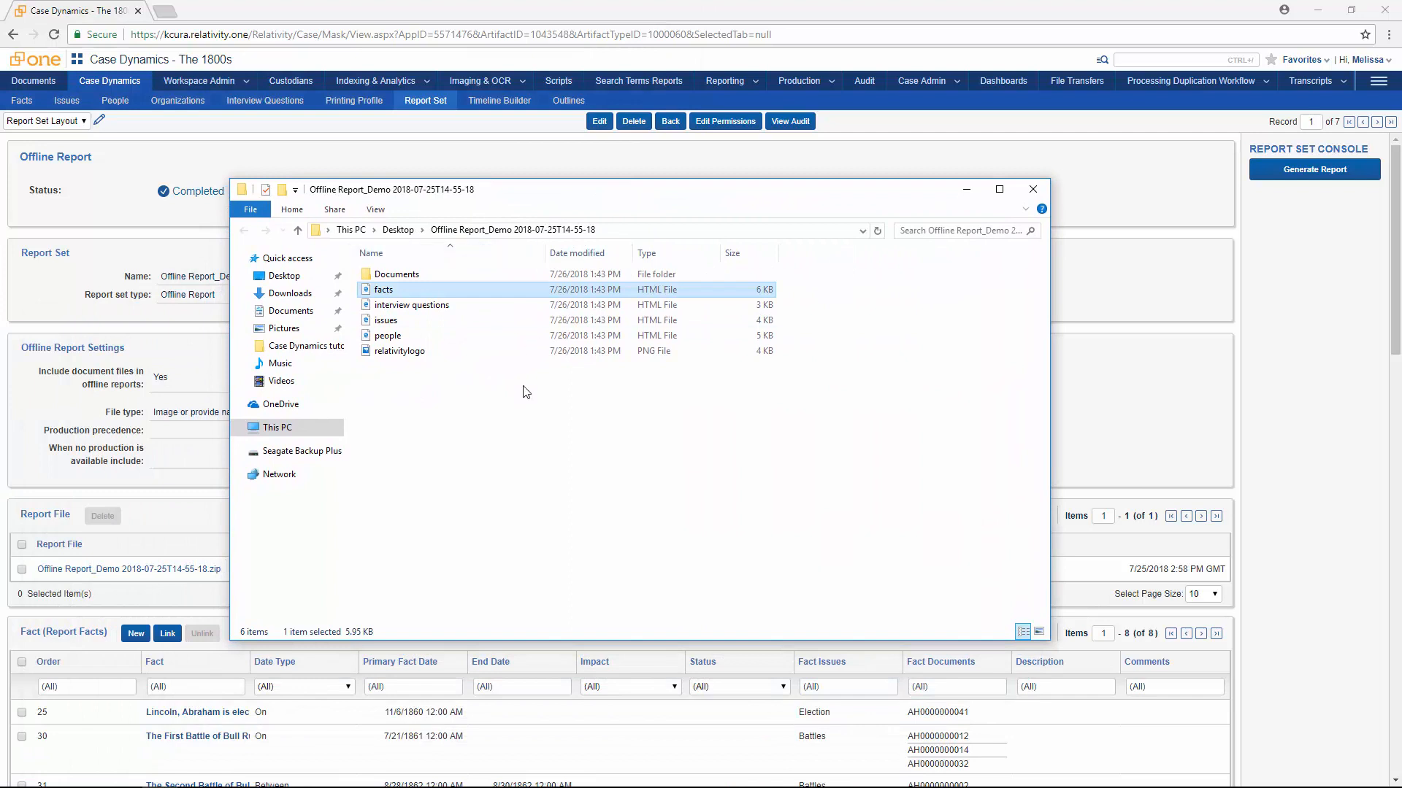
double_click(481, 290)
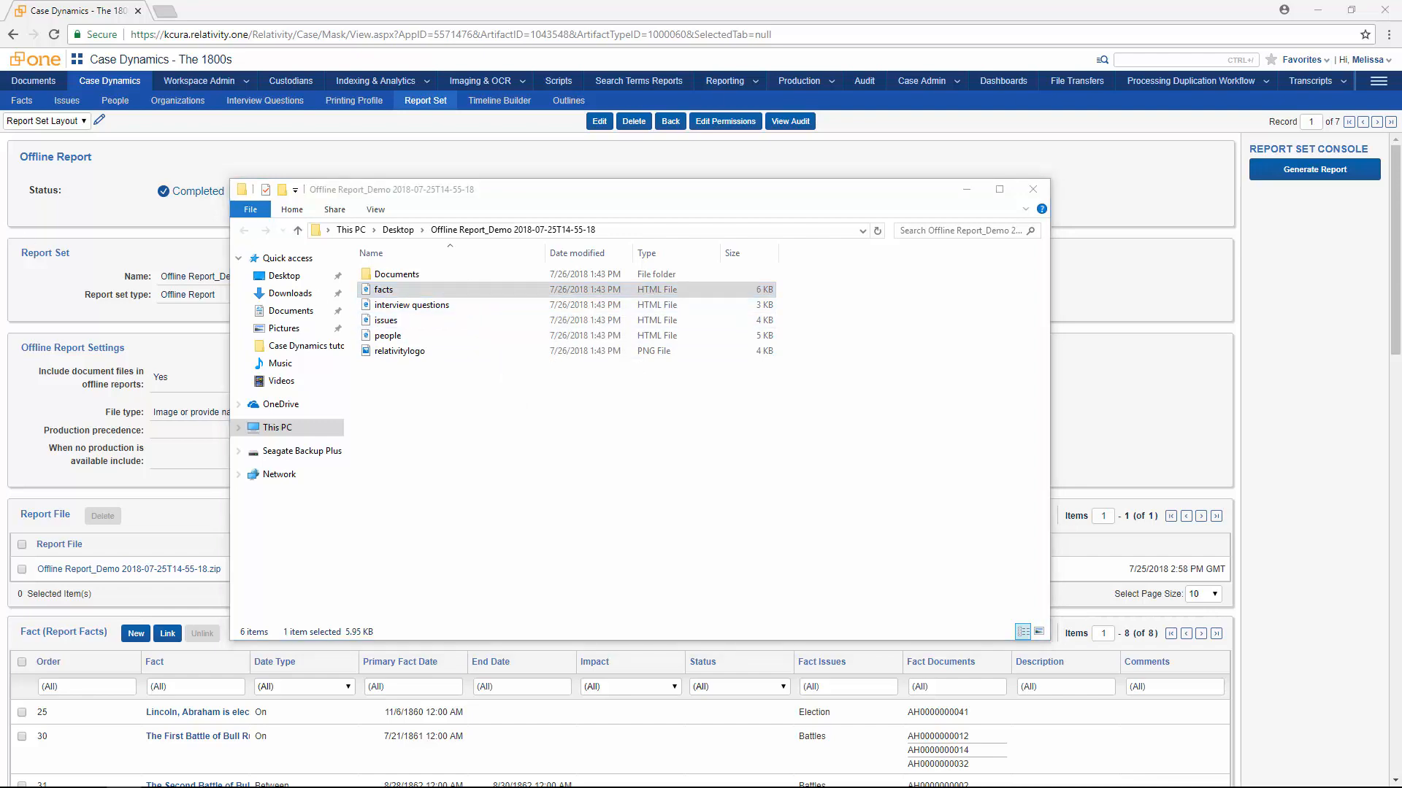
left_click_drag(0, 106, 944, 63)
double_click(944, 62)
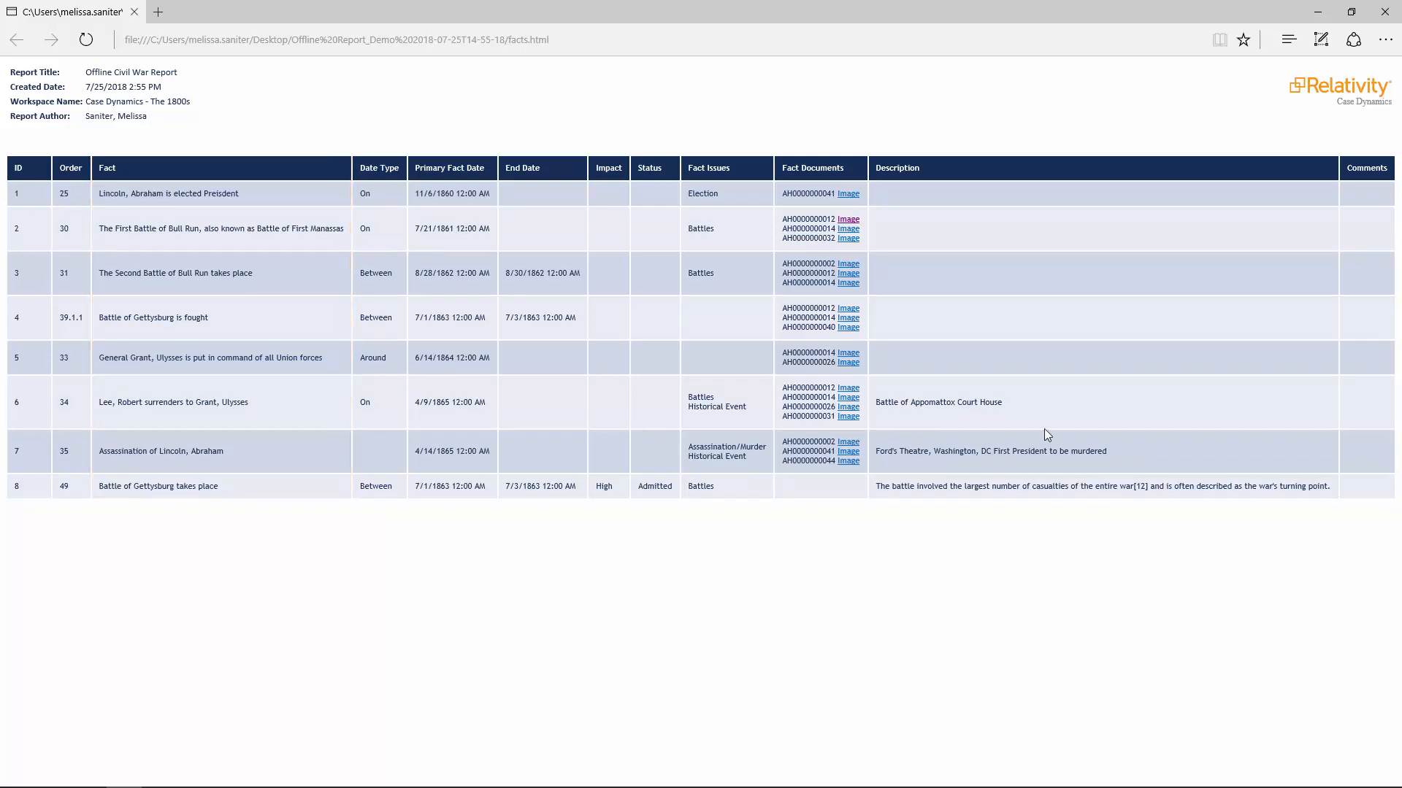
left_click(850, 274)
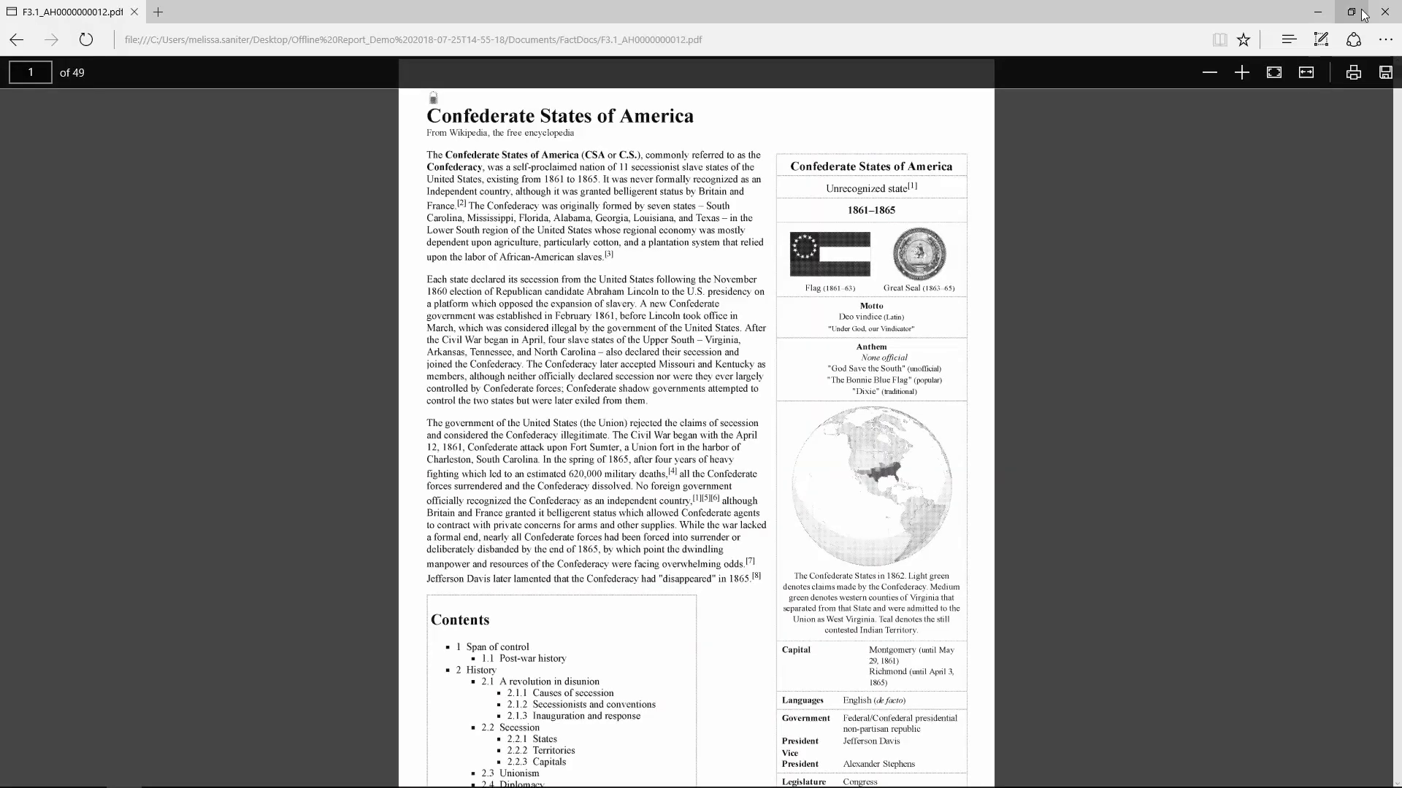
left_click(1384, 20)
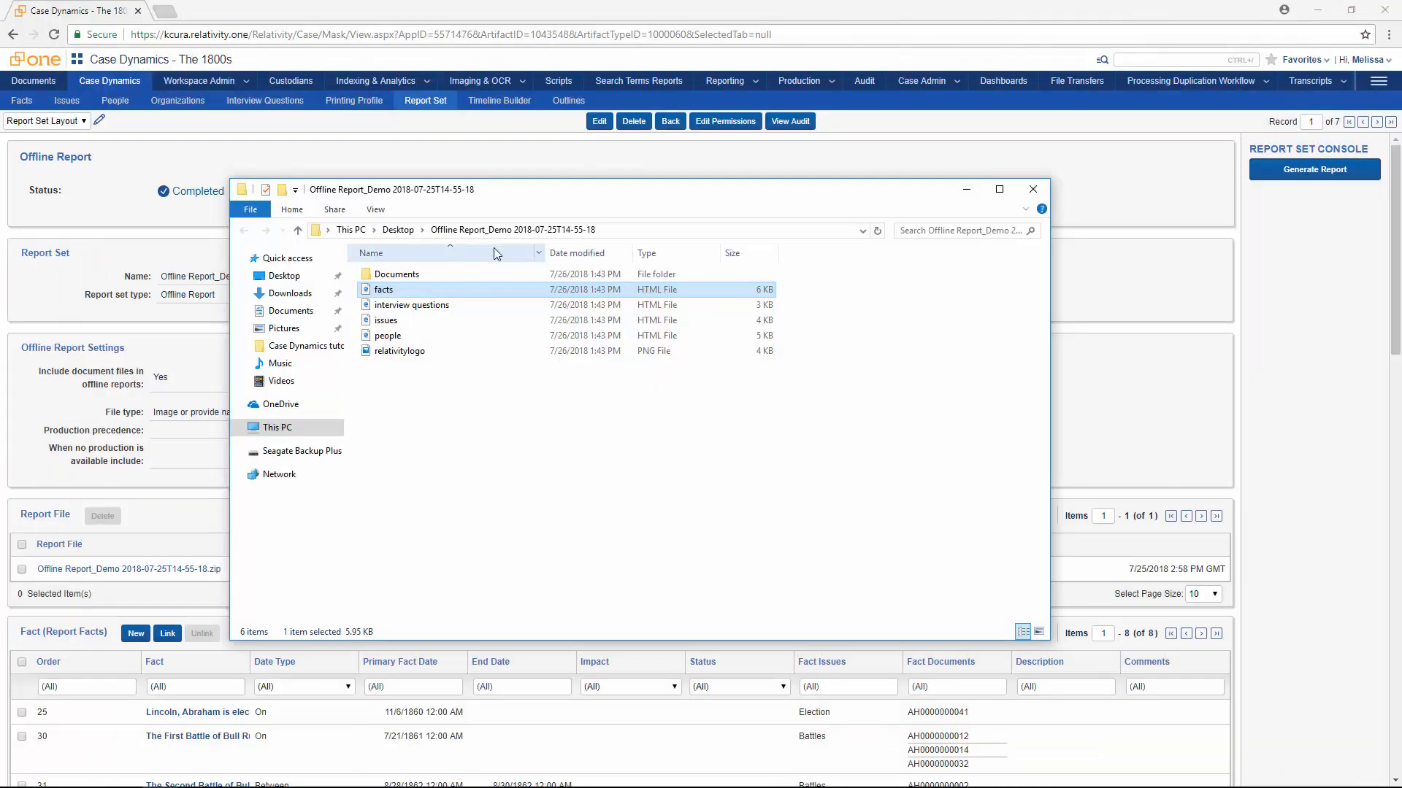
double_click(441, 274)
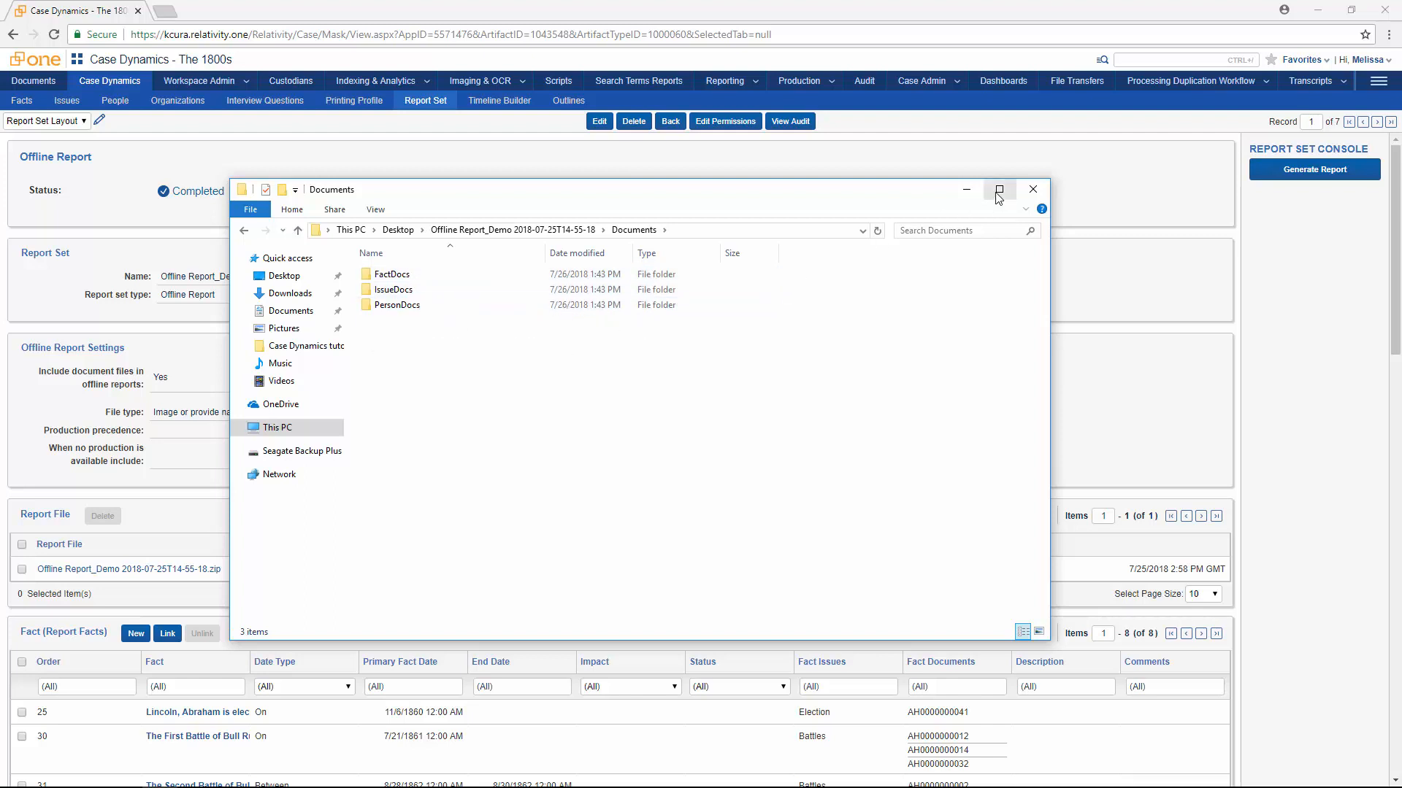
left_click(965, 191)
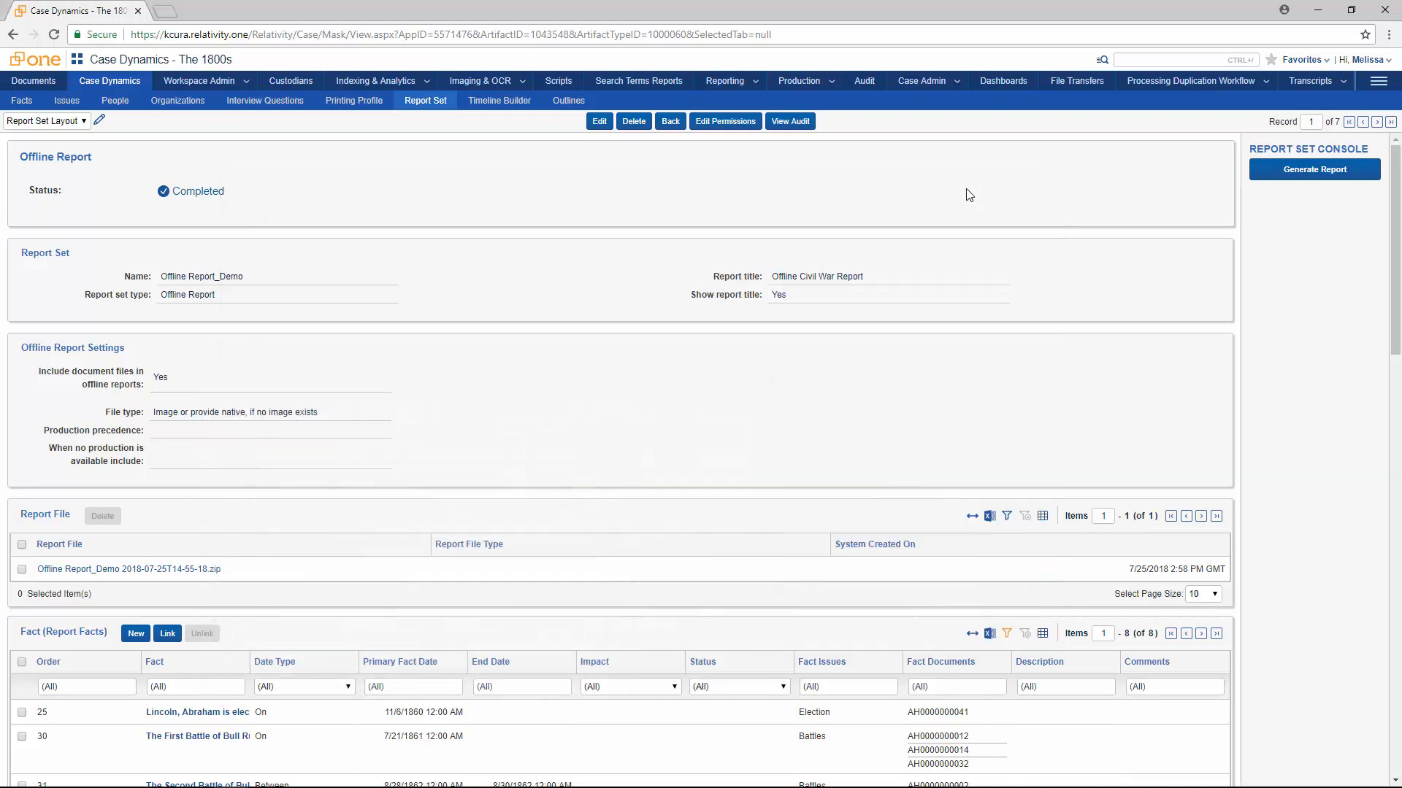